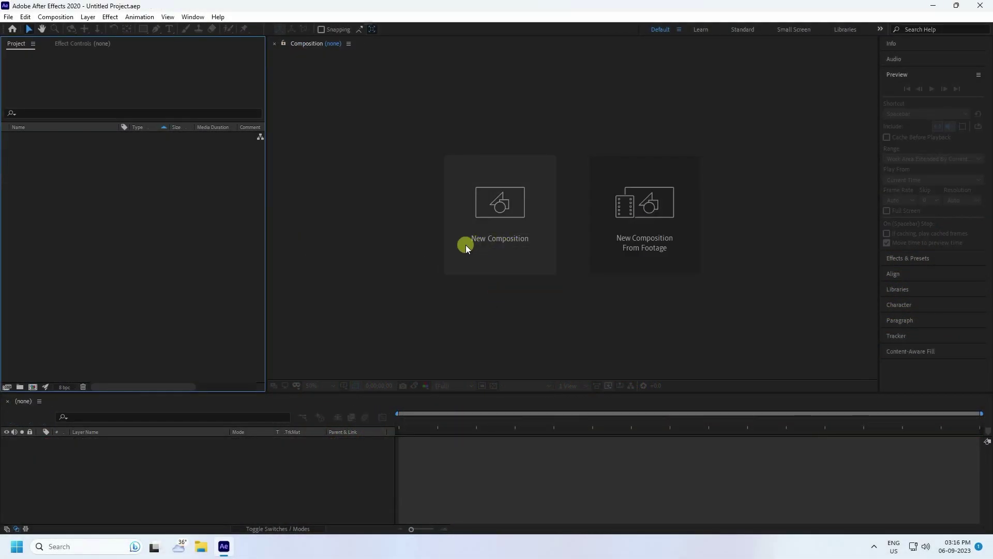
- Create a 1920×1080 HDTV composition and start a centre-aligned text layer in it
click(506, 243)
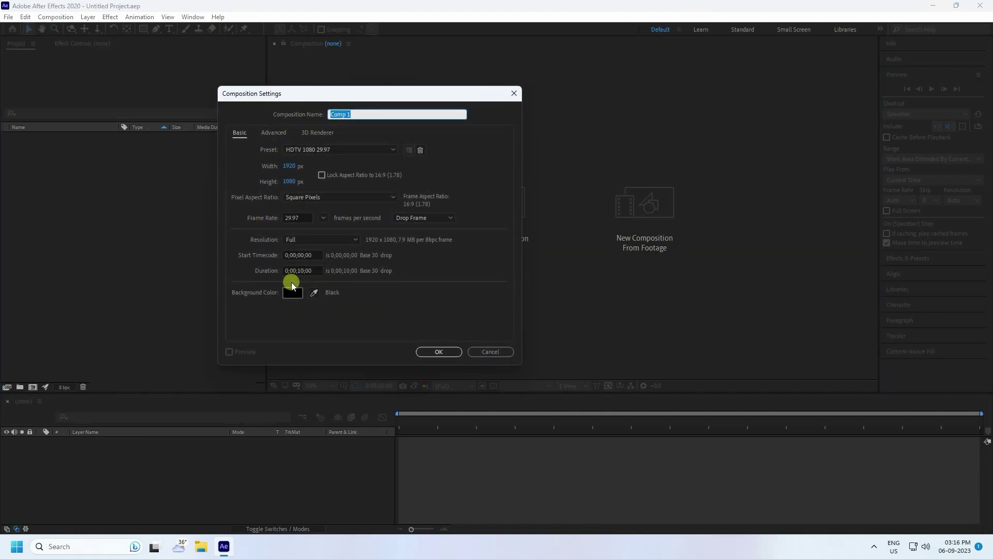
click(438, 351)
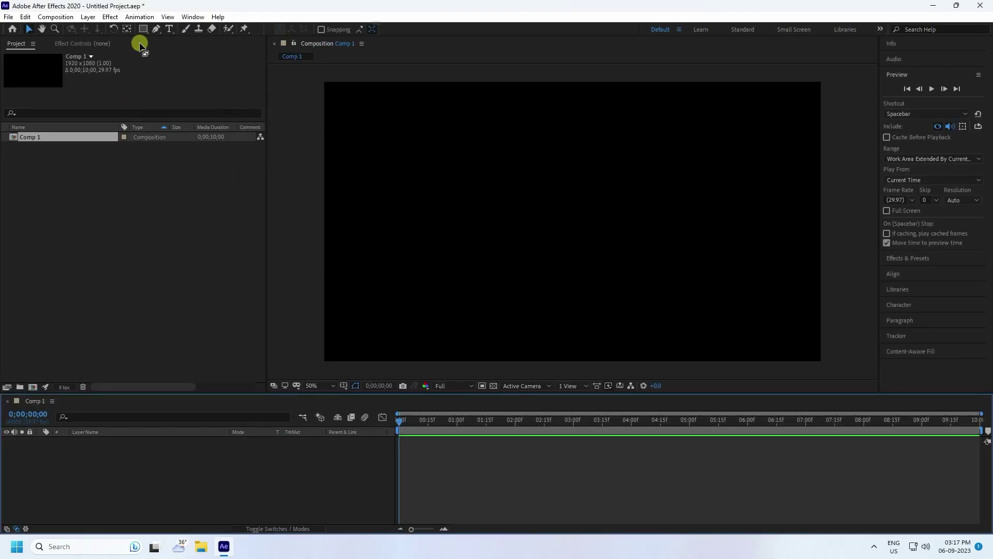
click(170, 28)
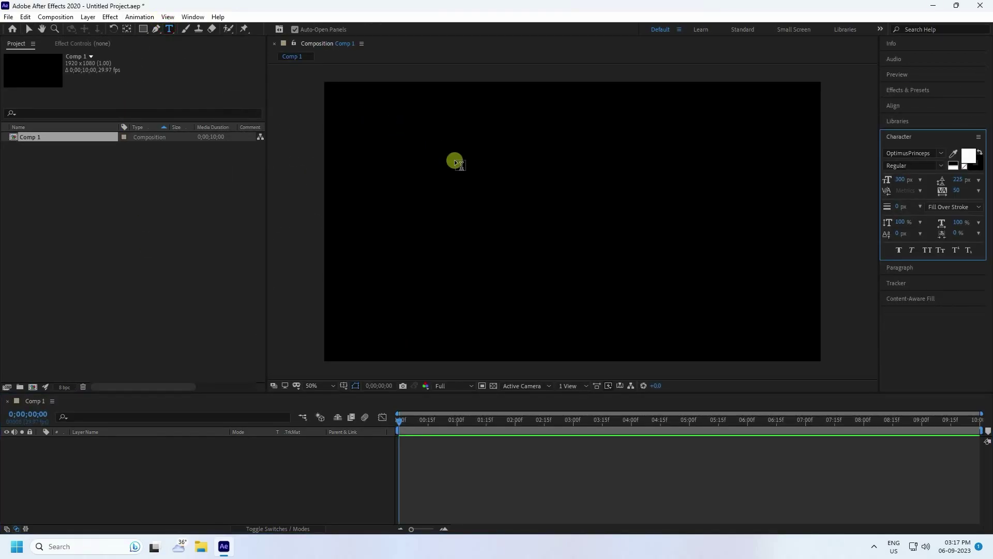
click(473, 159)
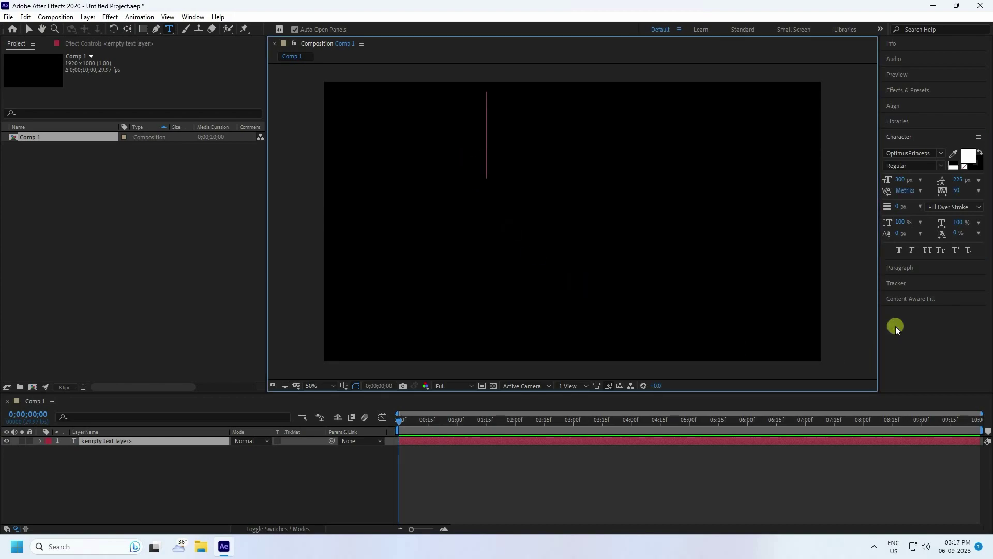
click(901, 268)
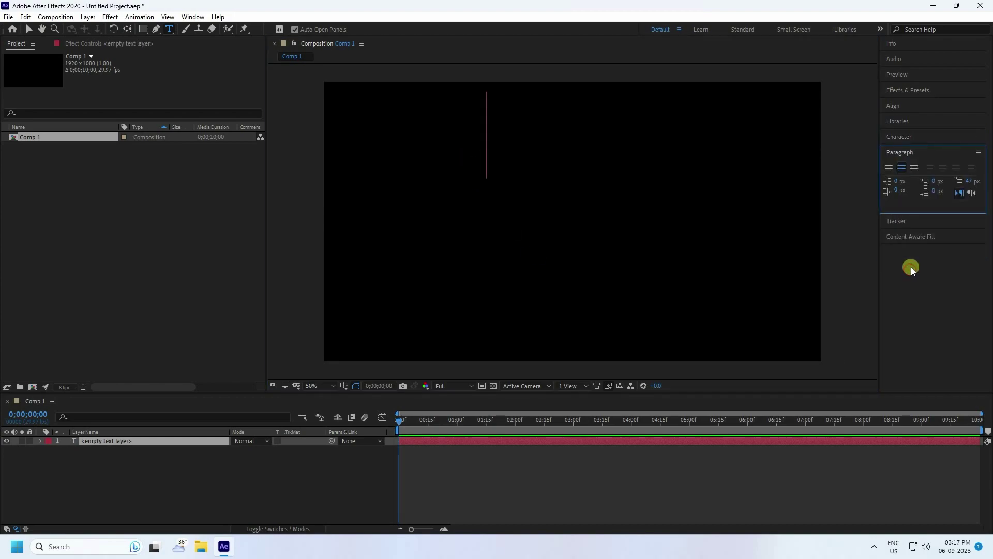
click(902, 166)
- Type the title 'THE MUMMY RETURNS' across three lines and finish editing
text(the )
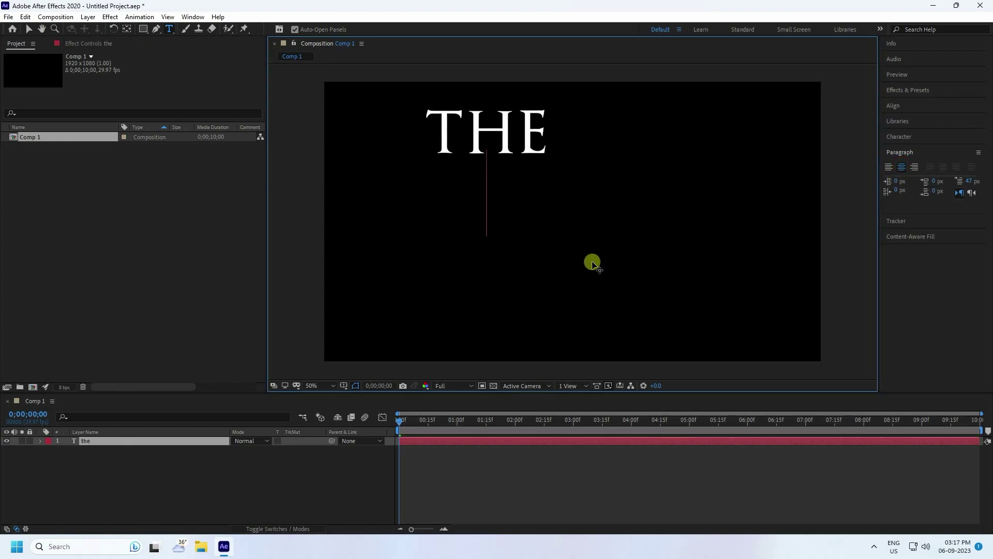
text(mummy)
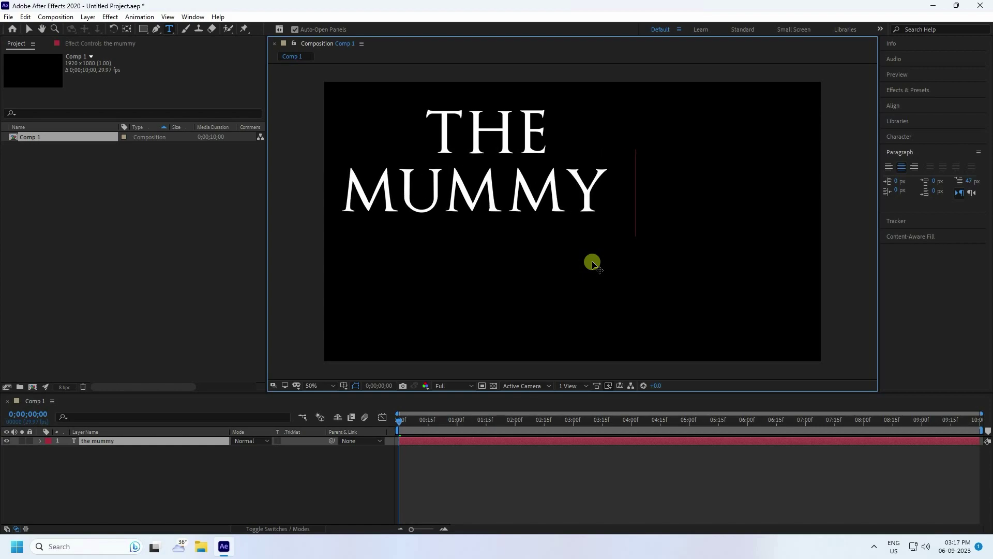
key(Return)
text(r)
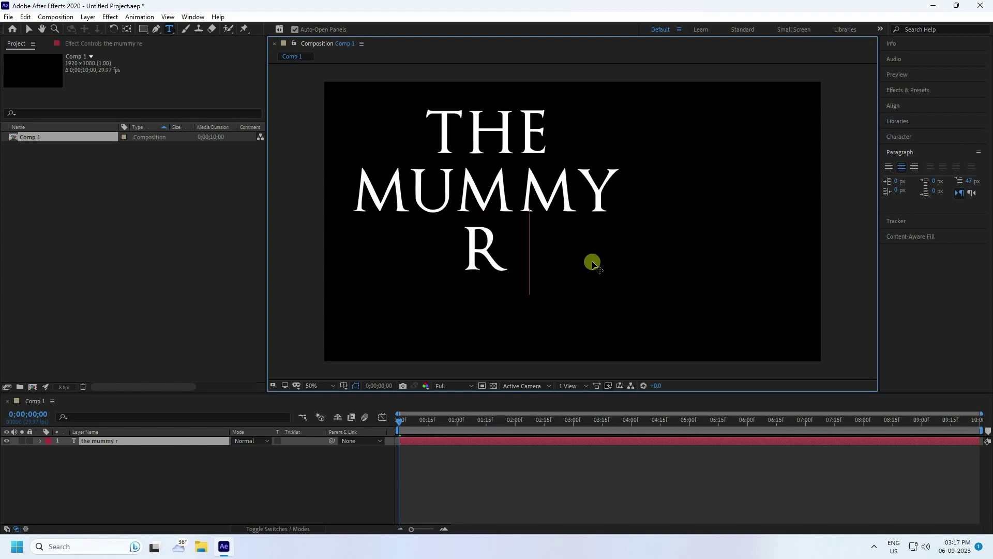
text(eturns)
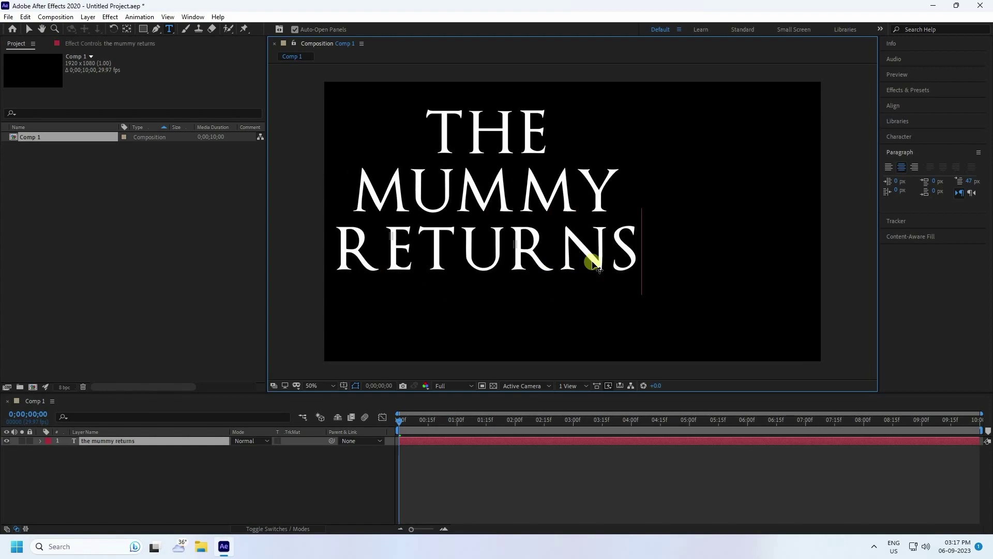
click(29, 28)
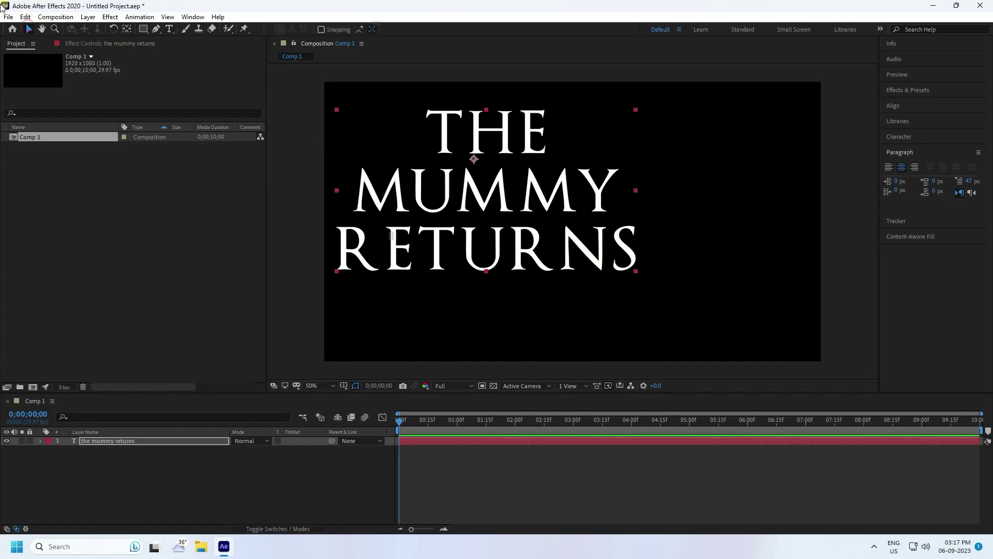
- Centre the title horizontally and vertically in the composition
click(894, 105)
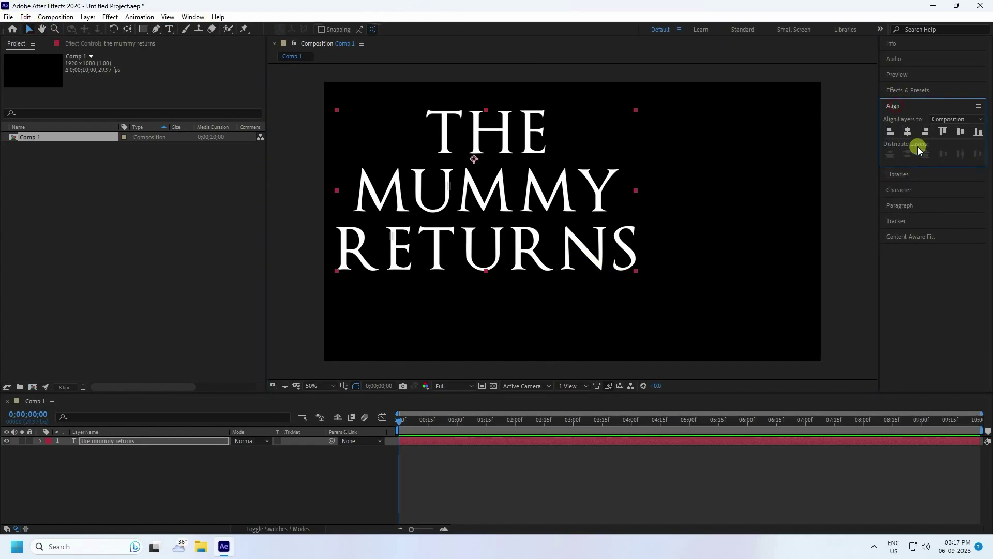
click(908, 132)
click(961, 131)
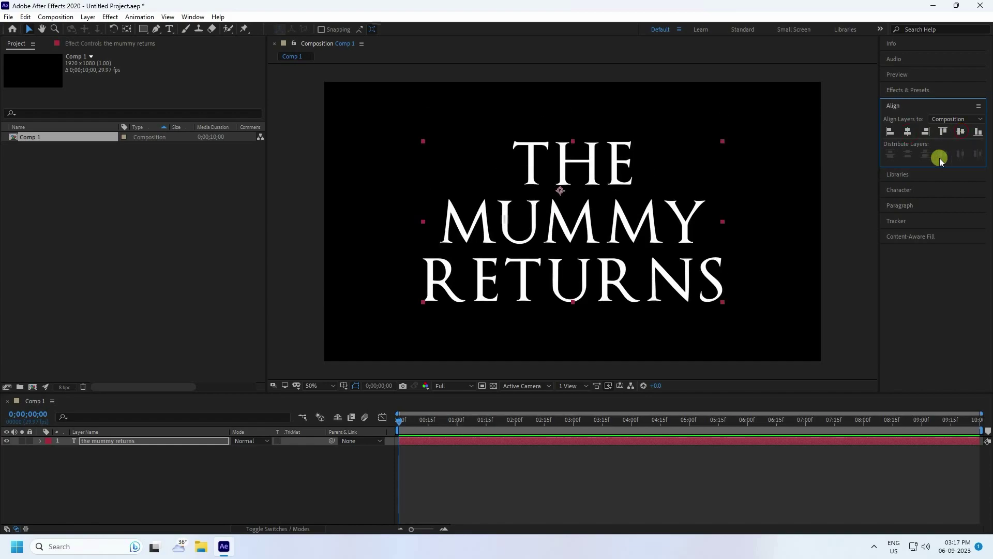
- Enlarge the title to 423 px and widen its line spacing from 250 px
click(898, 190)
drag(901, 182, 980, 186)
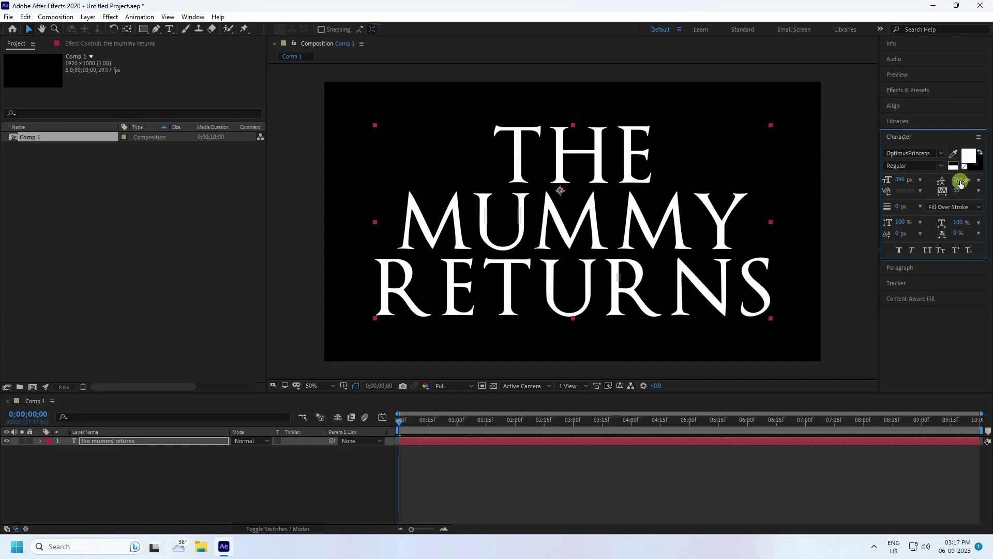
click(959, 179)
text(250)
key(Return)
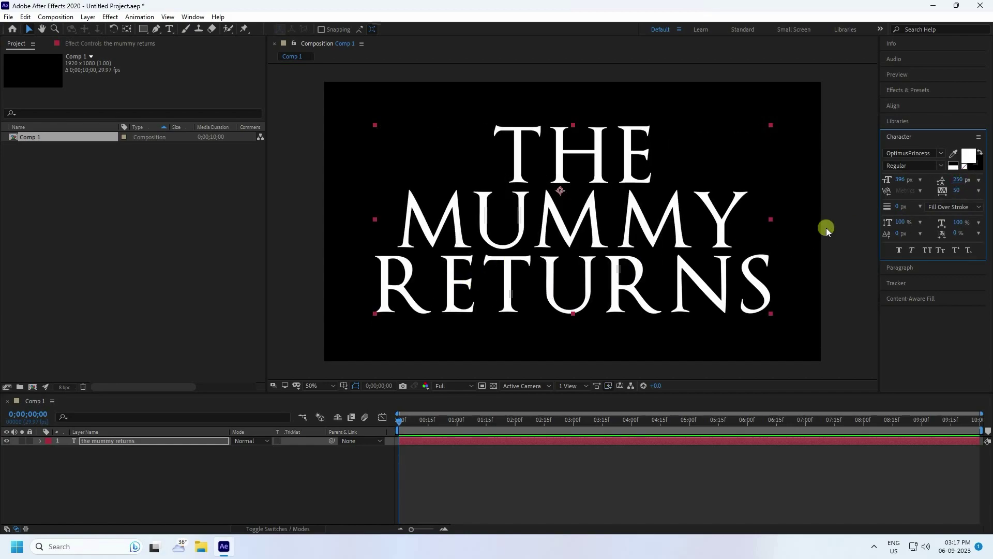
drag(901, 182, 967, 179)
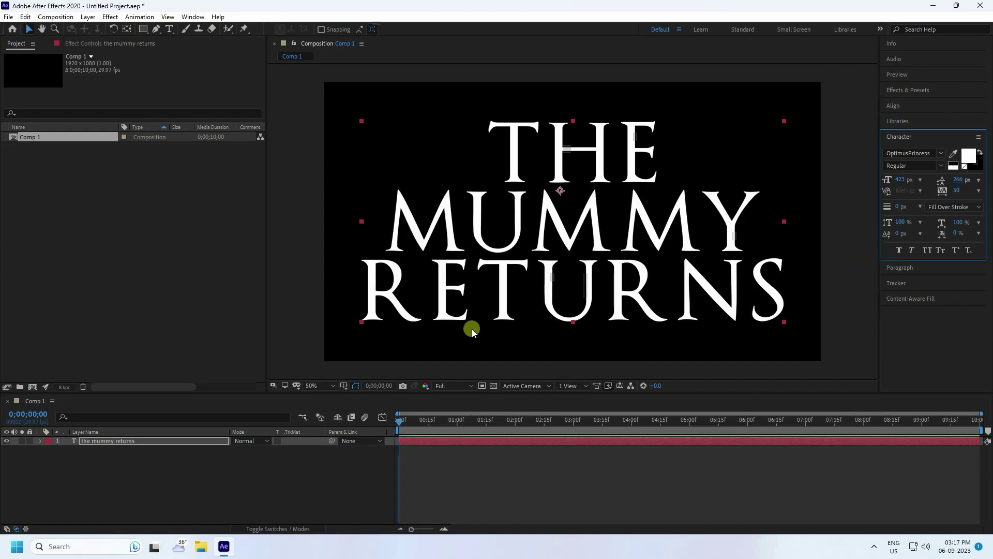
drag(960, 181, 969, 179)
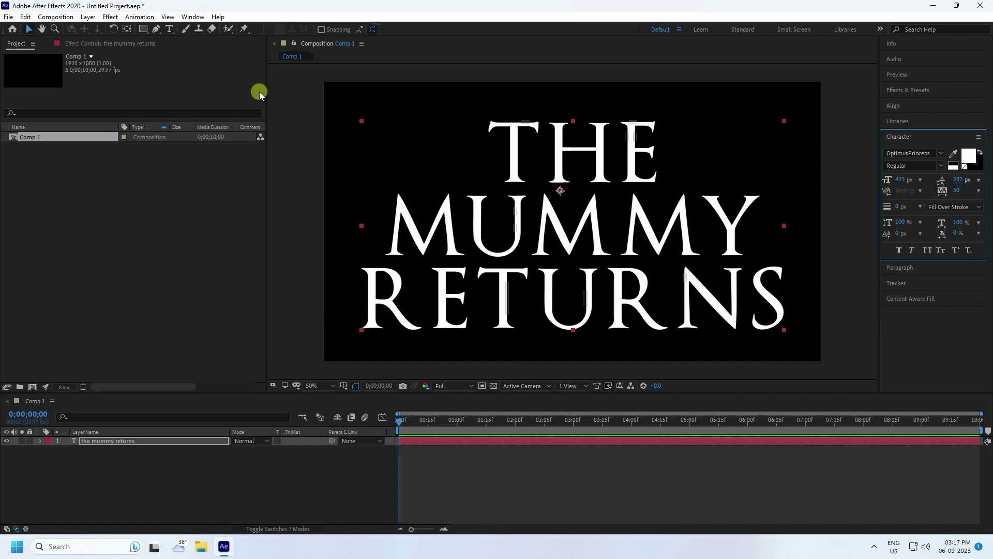
- Set the word RETURNS to 350 px with 225 px line spacing
click(168, 30)
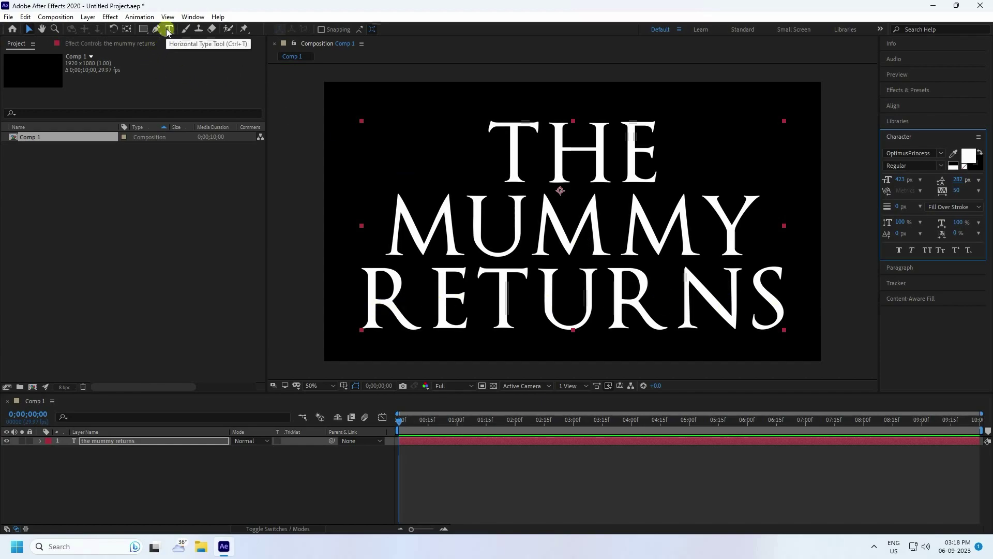
drag(781, 300, 376, 292)
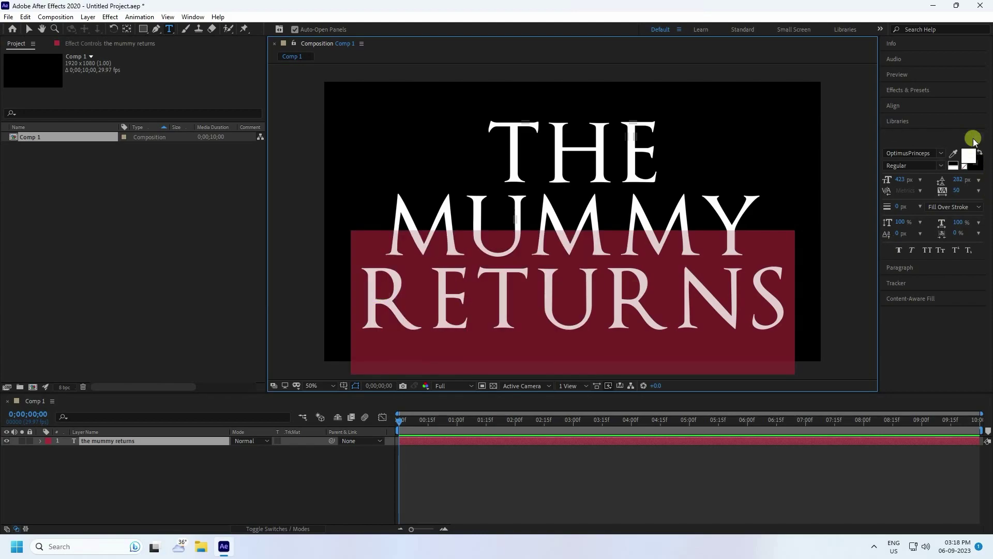
drag(901, 180, 869, 181)
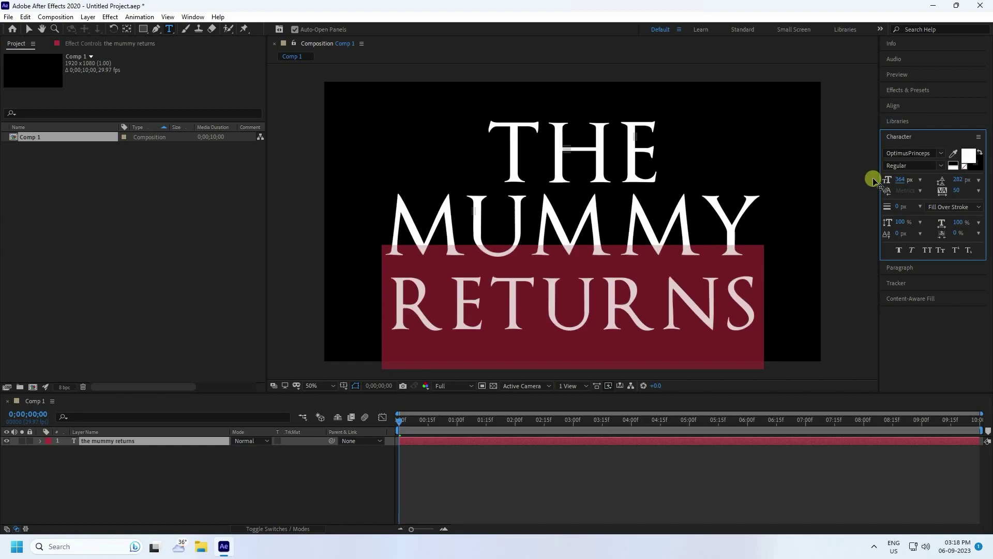
drag(897, 180, 884, 182)
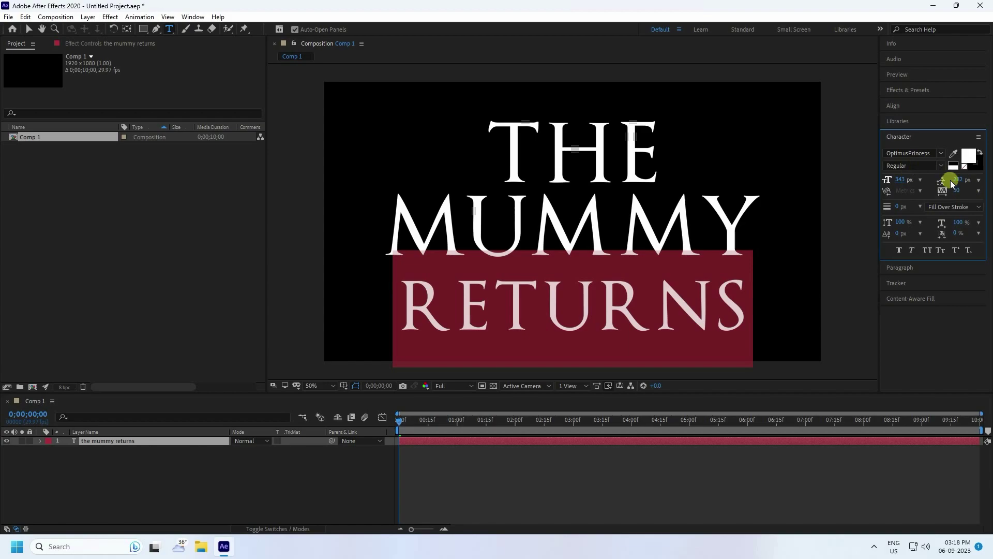
drag(960, 182, 930, 185)
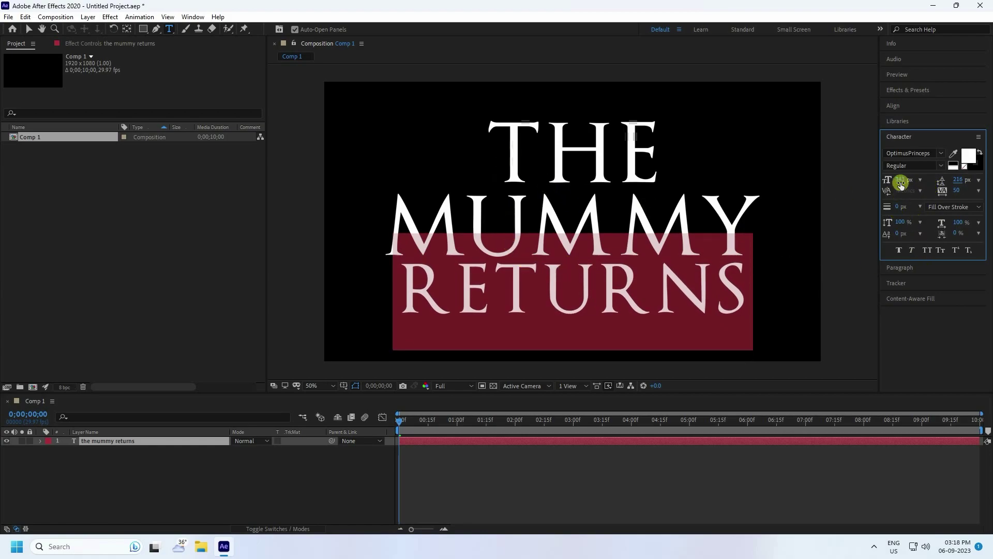
text(350)
key(Return)
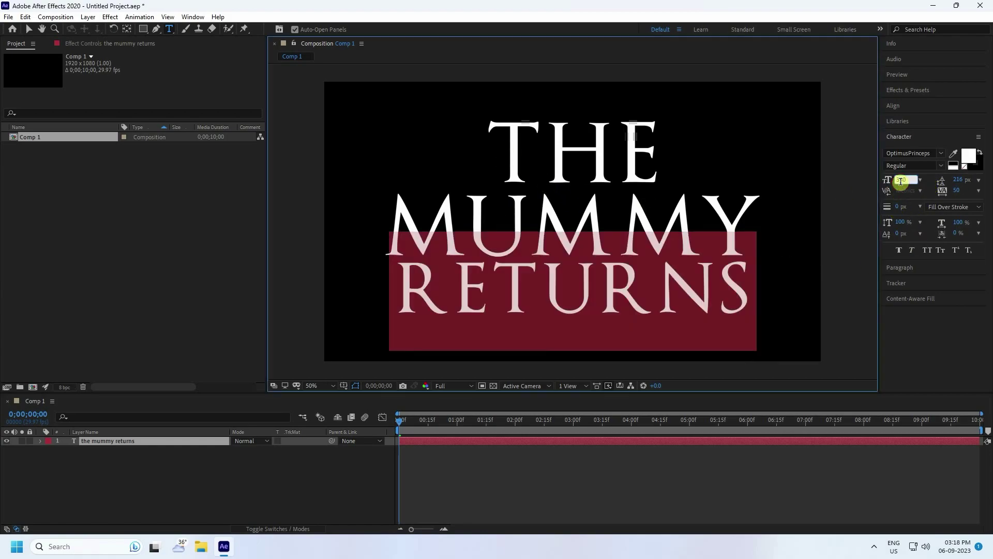
click(959, 179)
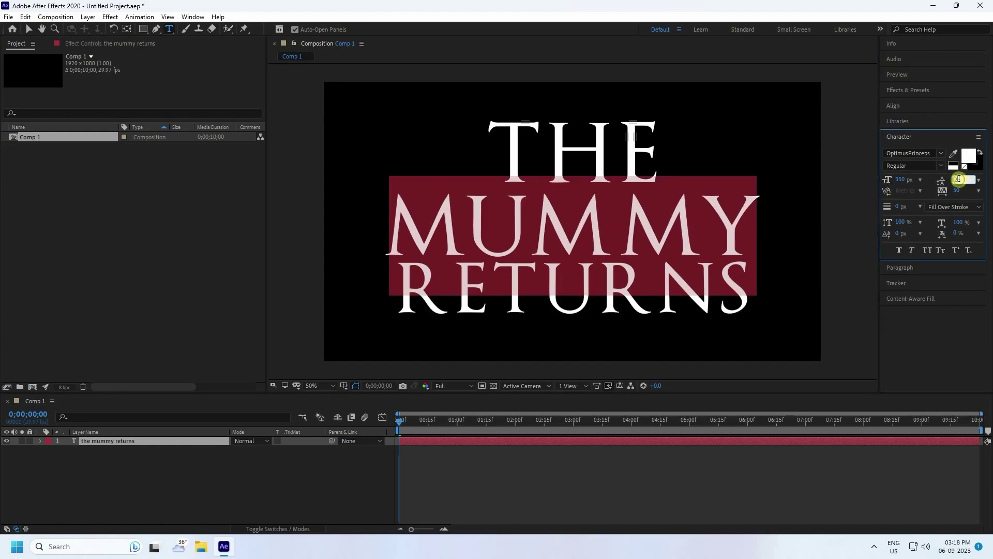
text(225)
key(Return)
- Set the word THE to a 300 px font size
double_click(574, 153)
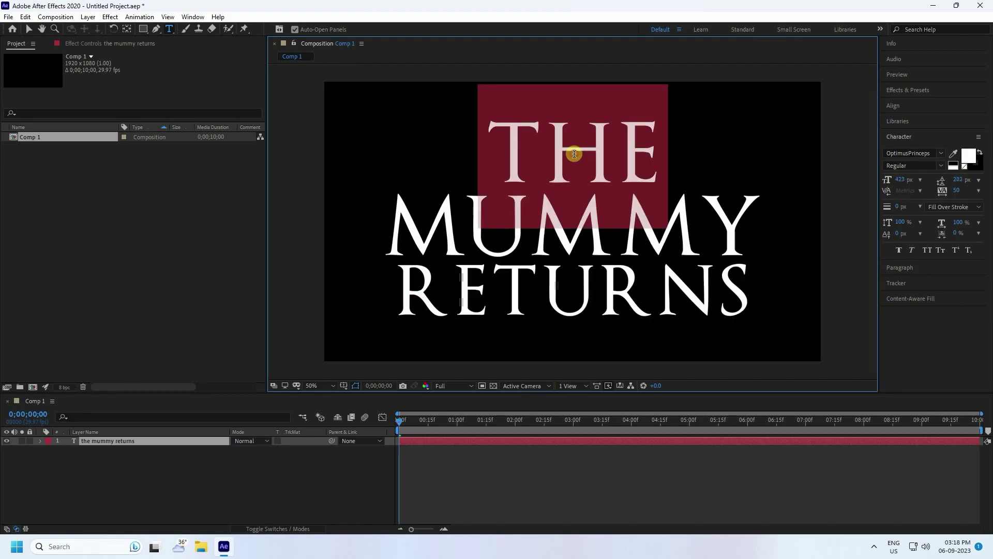
click(903, 179)
text(3)
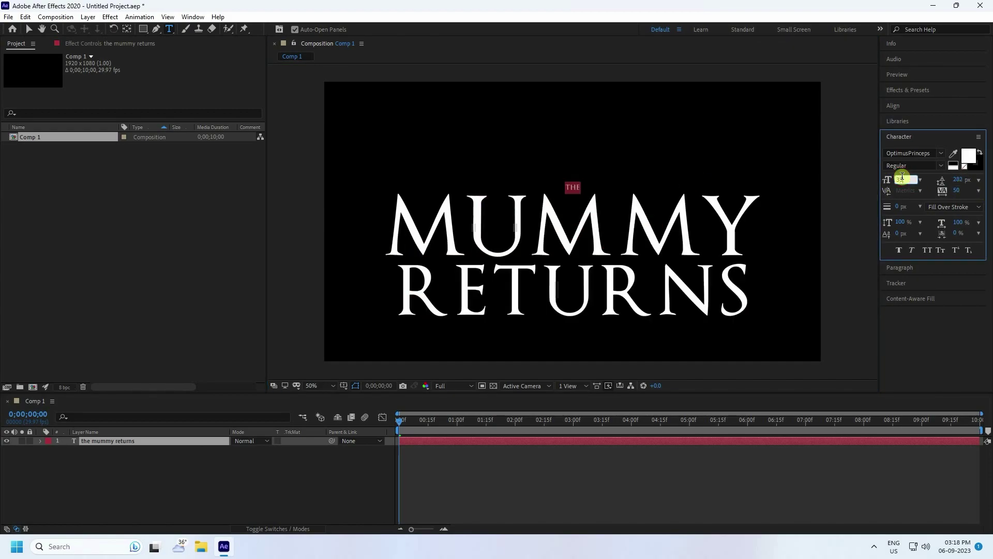
text(00)
key(Return)
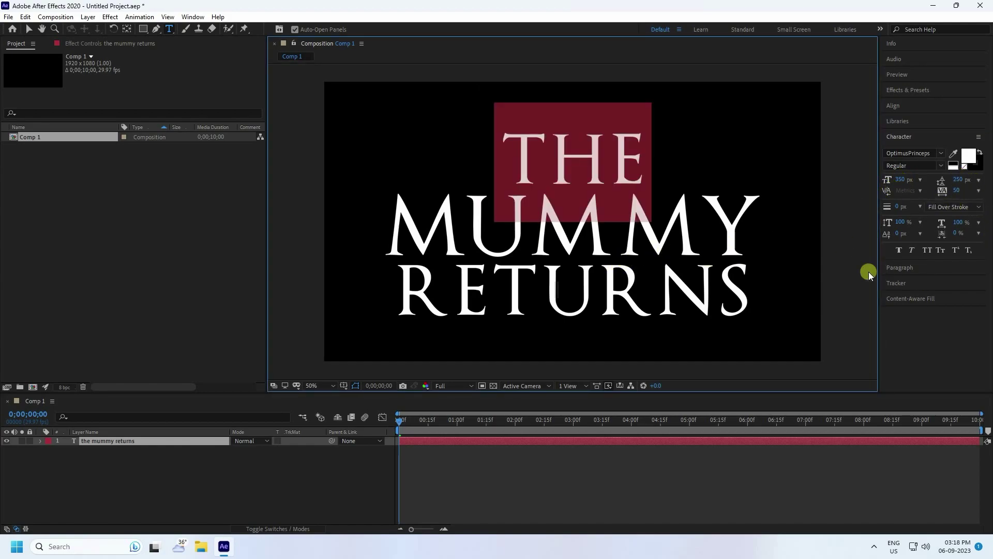
click(27, 29)
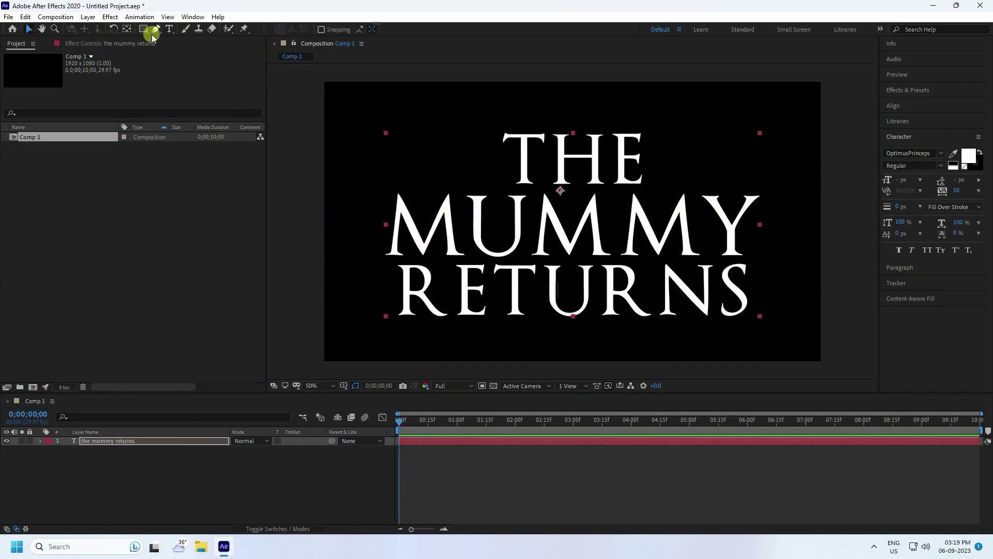
- Enlarge the MUMMY line slightly
click(170, 29)
drag(398, 233, 774, 234)
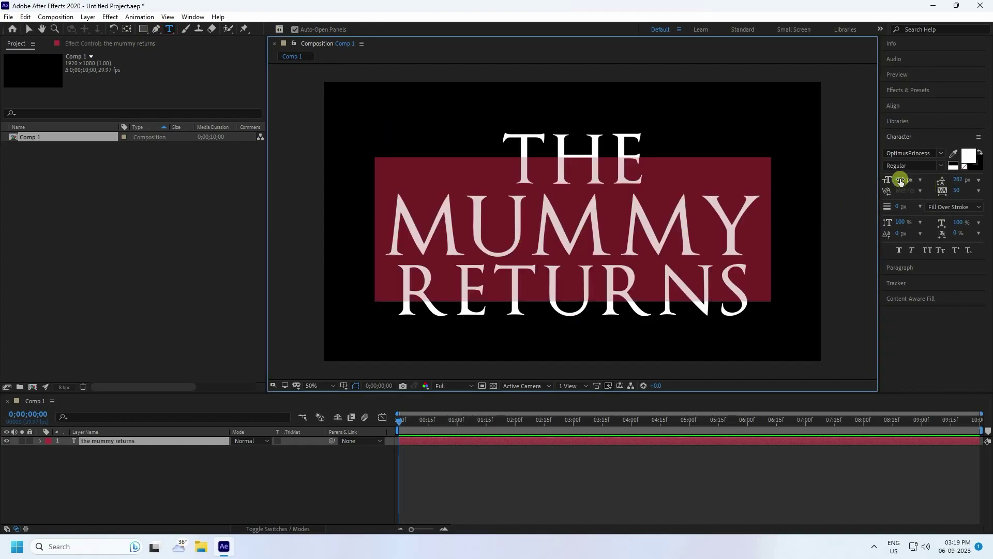
drag(900, 181, 920, 182)
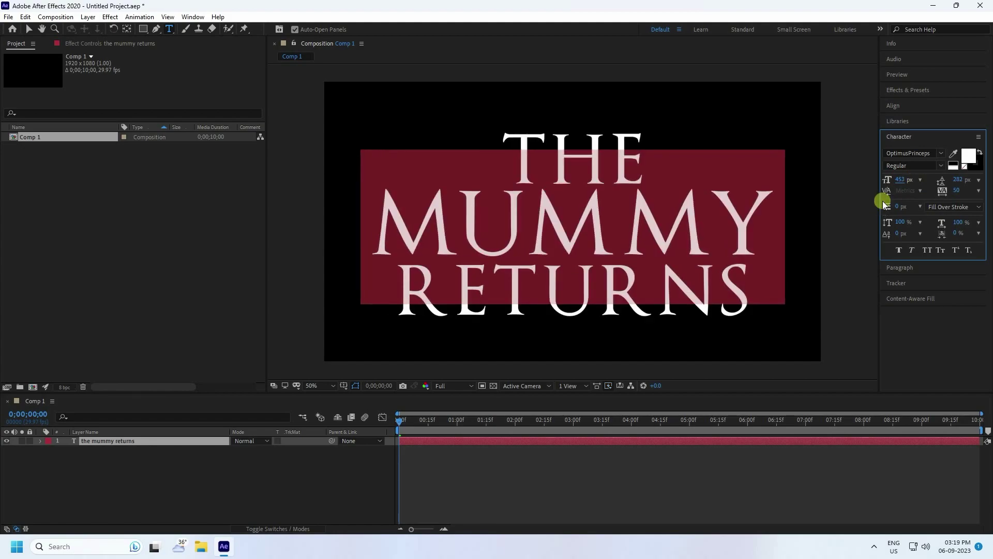
click(26, 26)
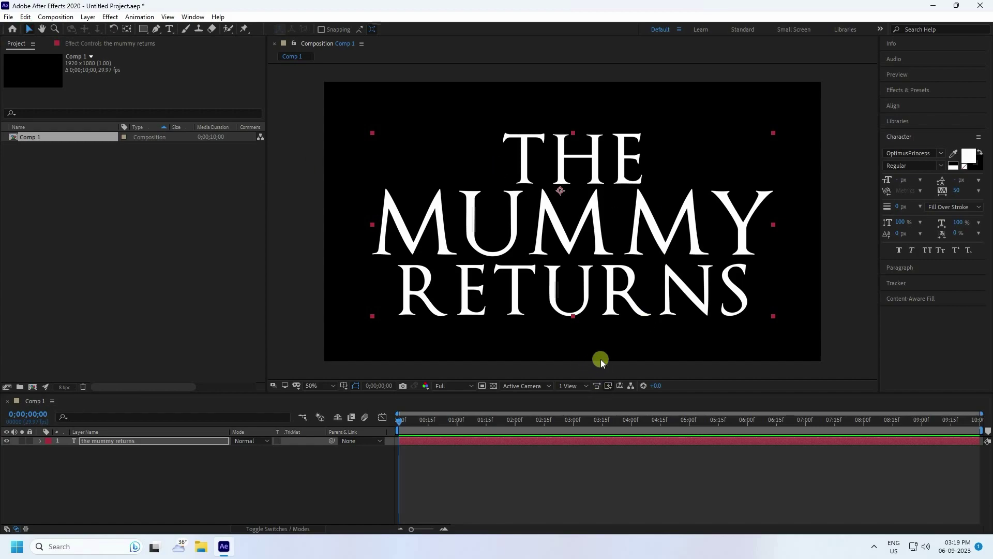
- Centre the title vertically in the composition and deselect it
click(893, 105)
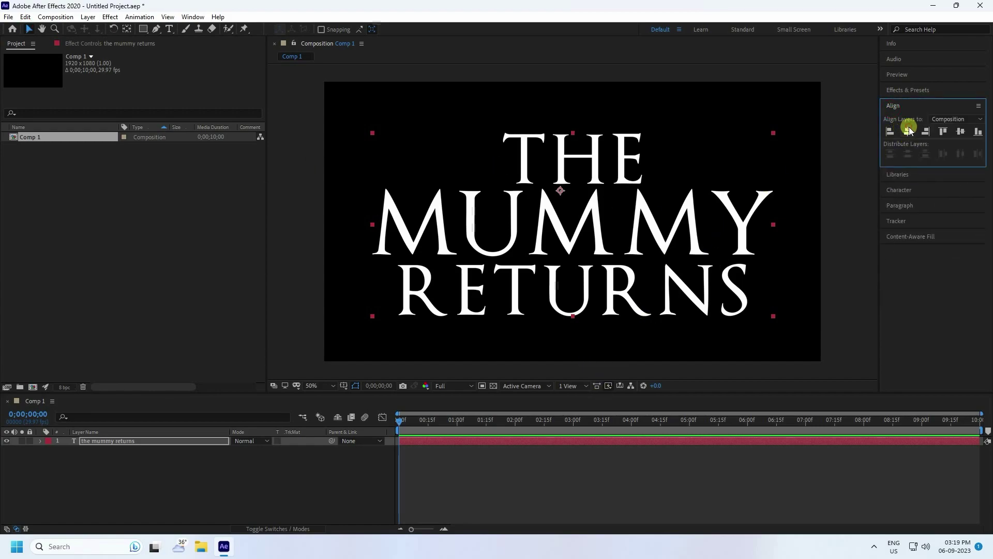
click(961, 131)
click(49, 472)
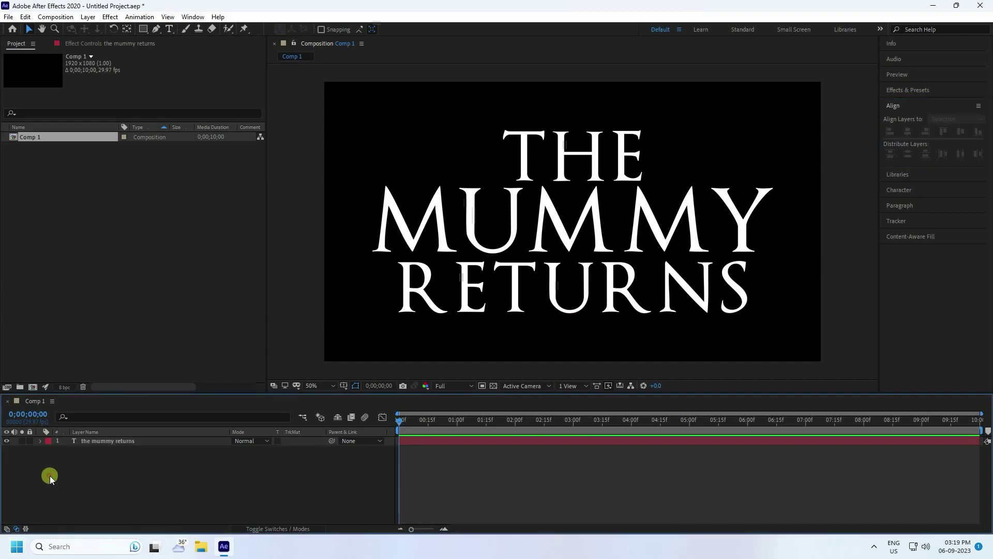
- Add a black full-frame solid named E3D above the title and select it
right_click(49, 473)
click(102, 360)
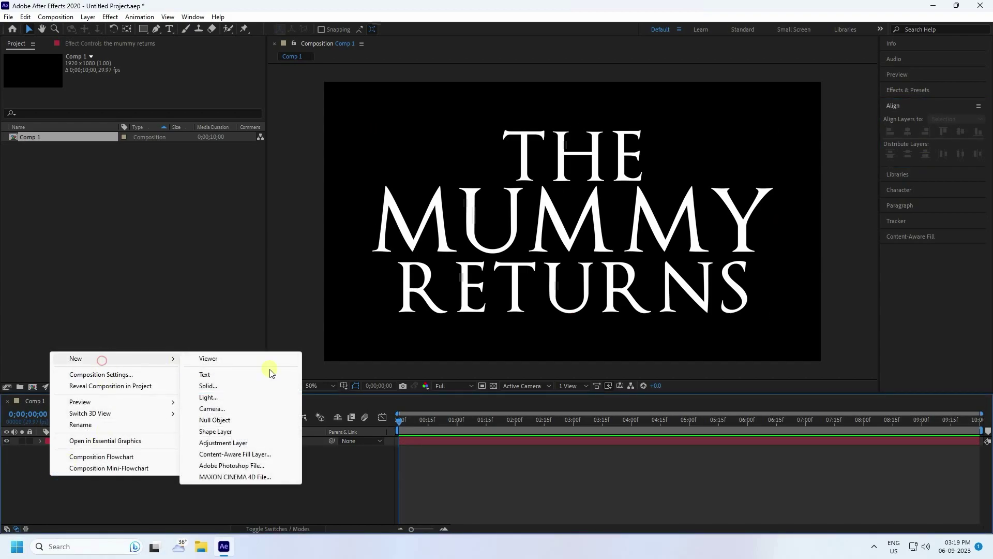
click(207, 386)
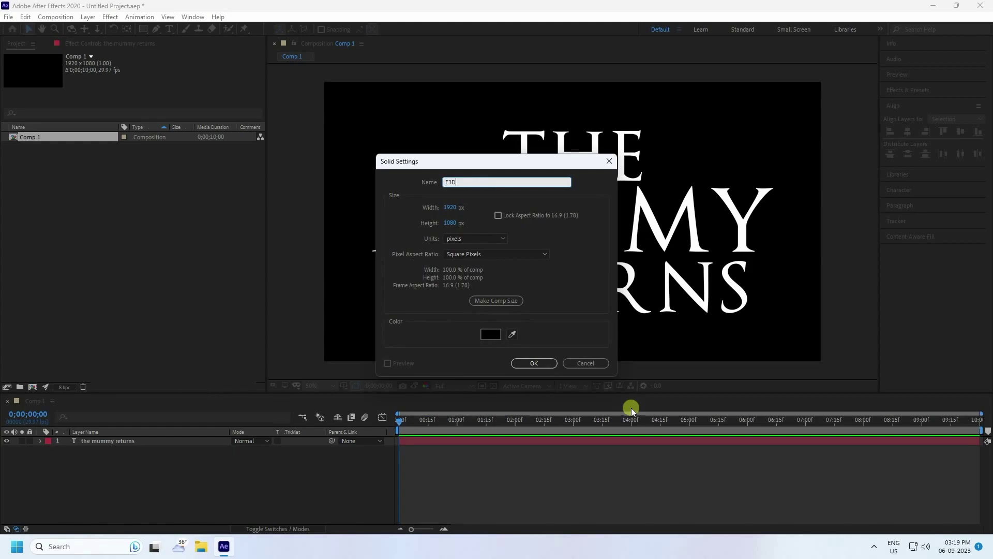
click(512, 364)
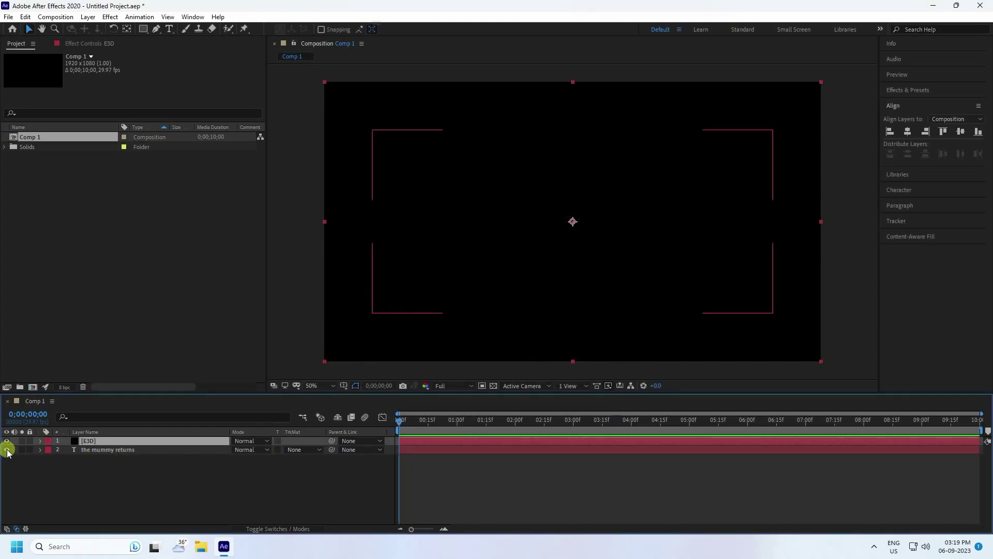
click(102, 442)
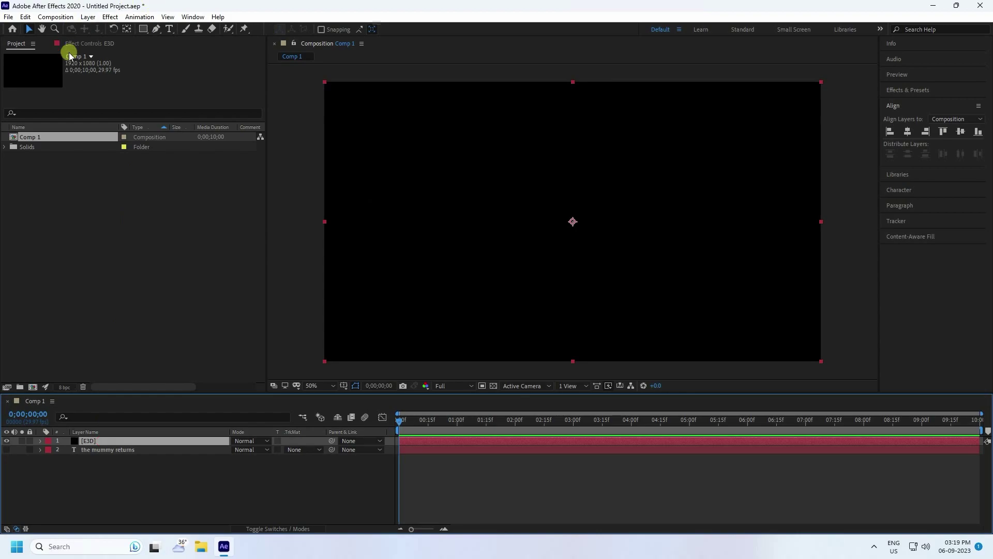
- Apply the Video Copilot Element effect to the E3D solid
click(111, 15)
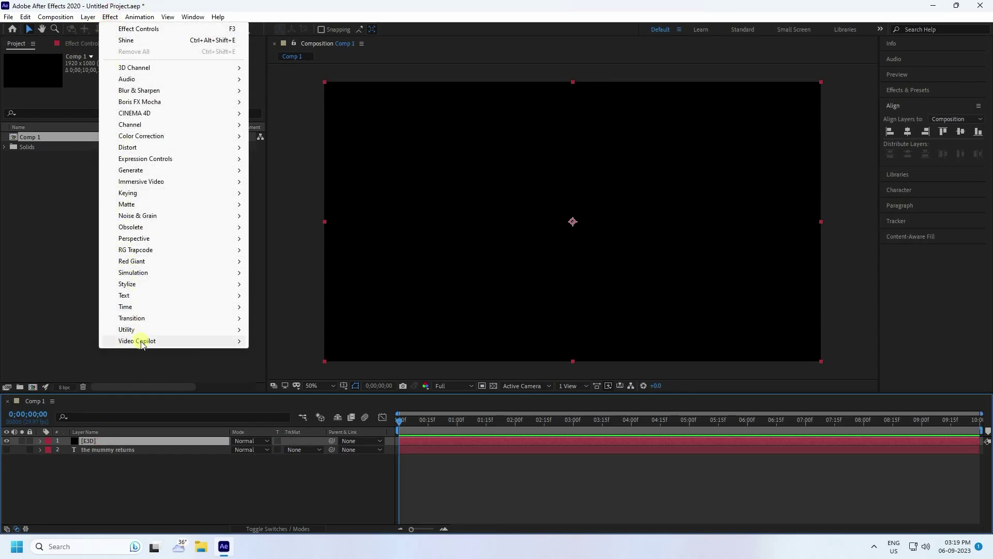
mouse_move(193, 340)
click(270, 340)
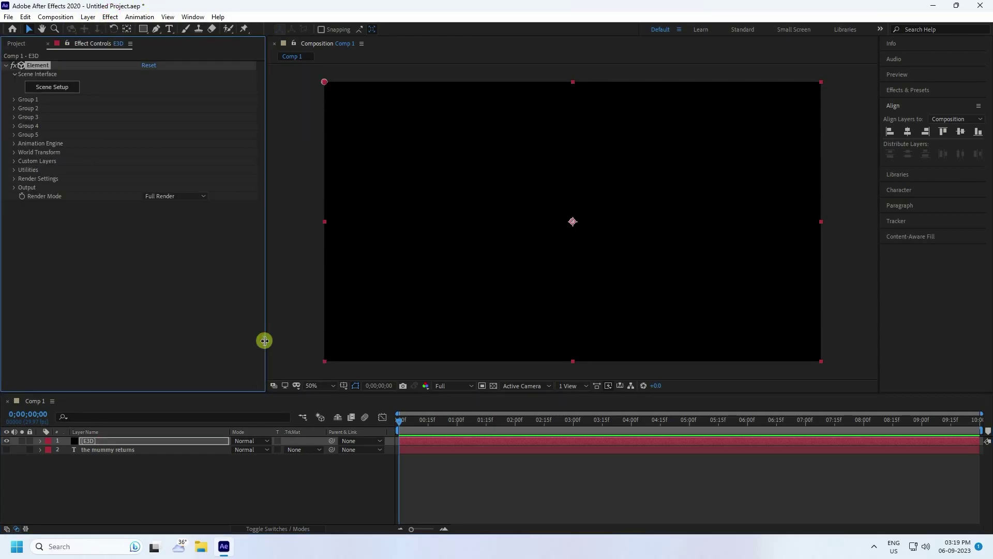
- Set Element's Custom Text and Masks Path Layer 1 to the mummy returns text layer
click(14, 161)
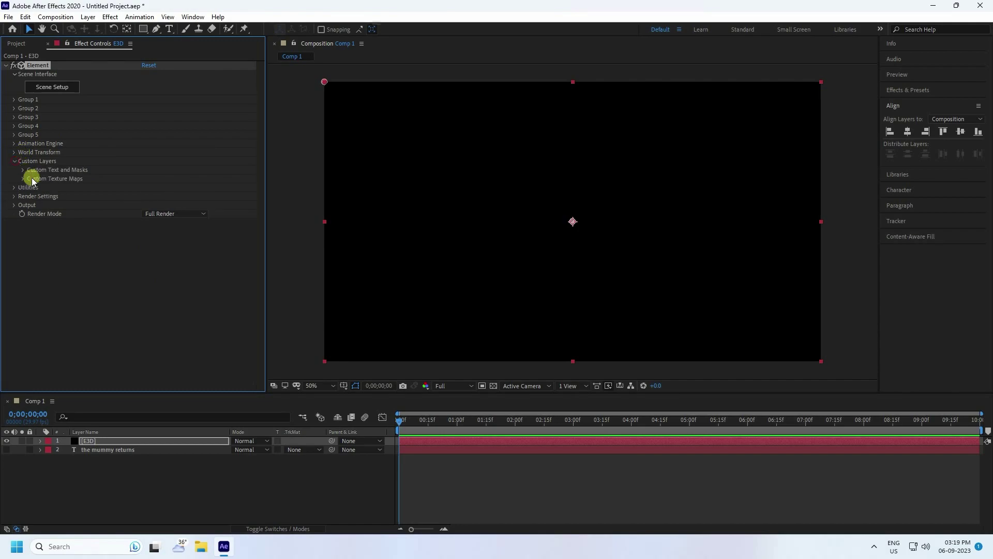
click(23, 171)
click(173, 178)
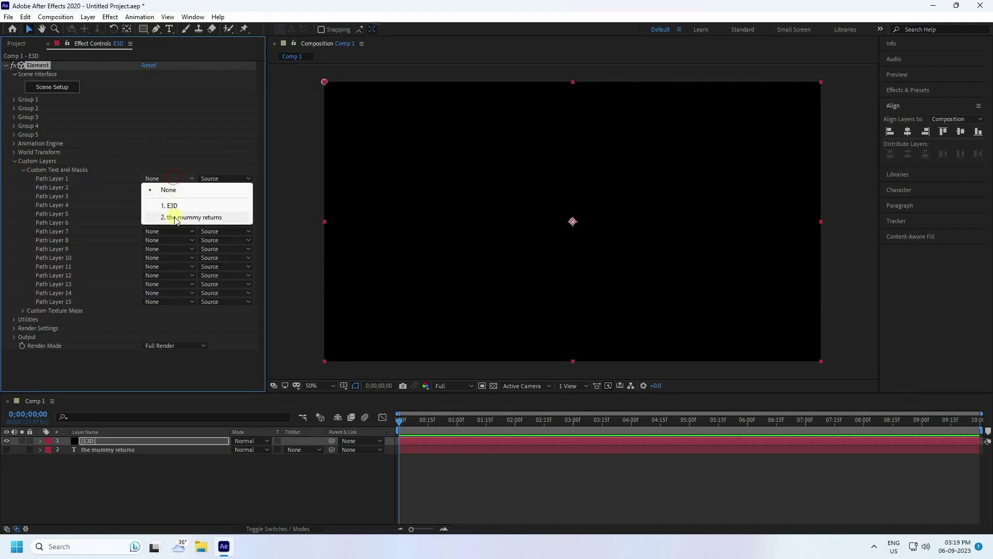
click(175, 218)
click(11, 170)
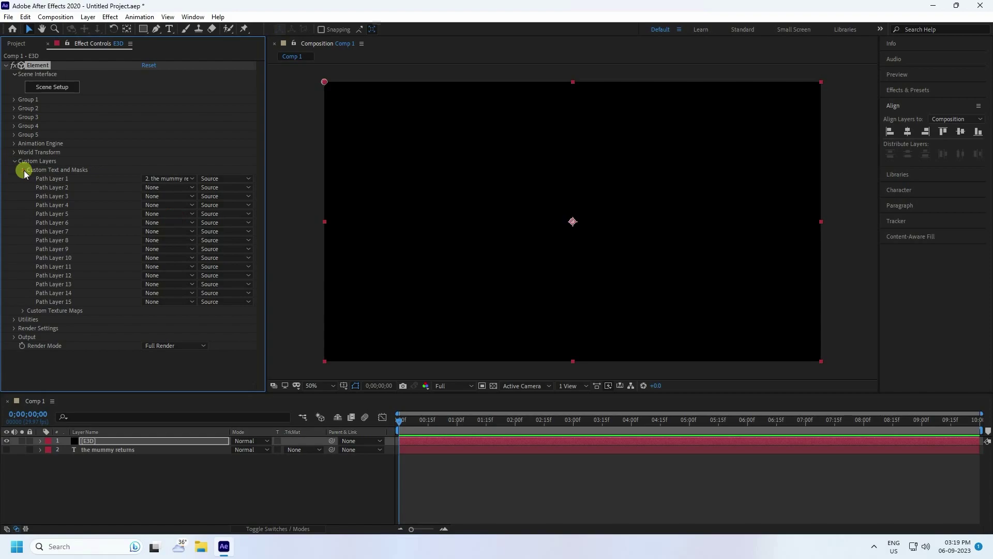
click(23, 170)
click(15, 161)
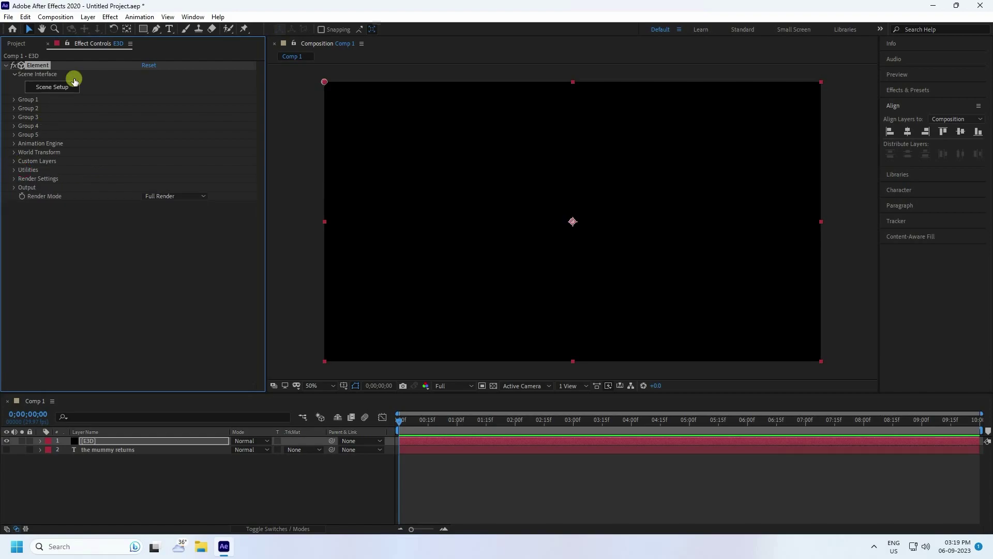
- Open Element's Scene Setup and extrude the title text into a 3D model
click(45, 88)
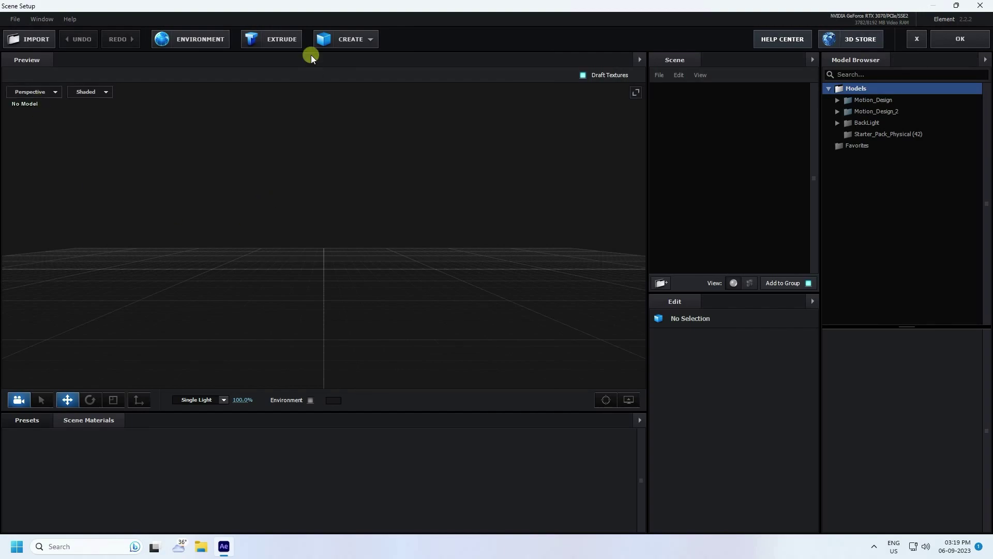
click(279, 42)
drag(505, 326, 489, 287)
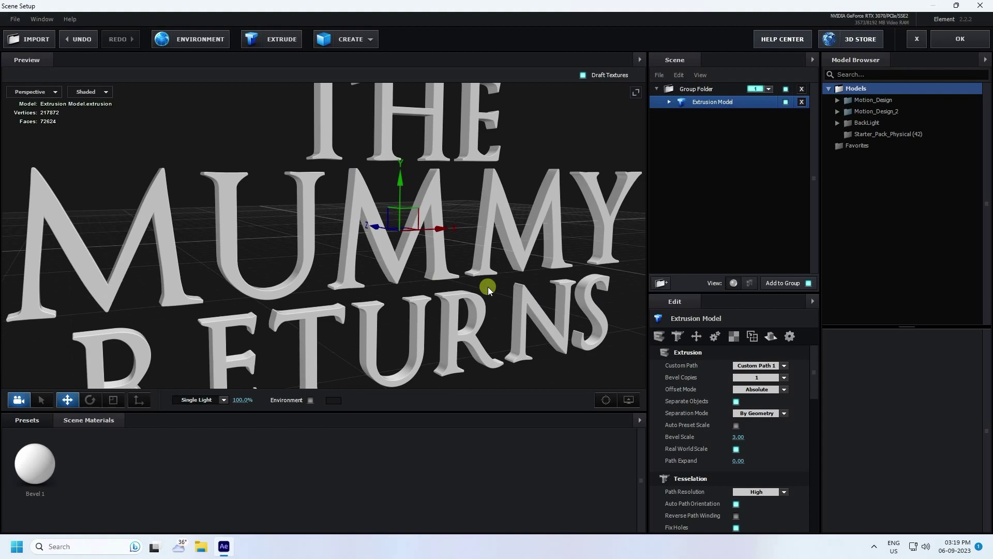
- Apply the Physical Century bevel preset to the extruded title
click(27, 420)
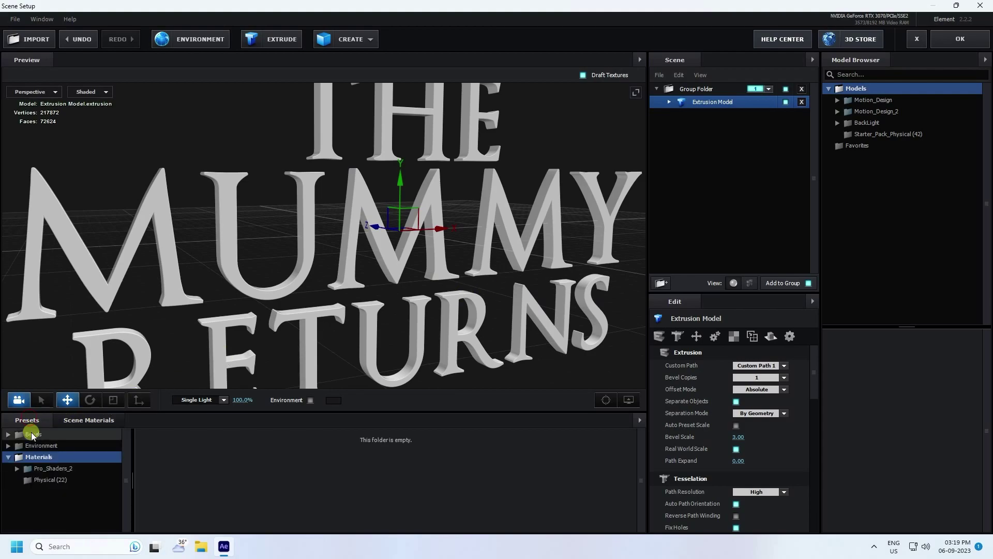
double_click(32, 434)
click(48, 448)
click(249, 458)
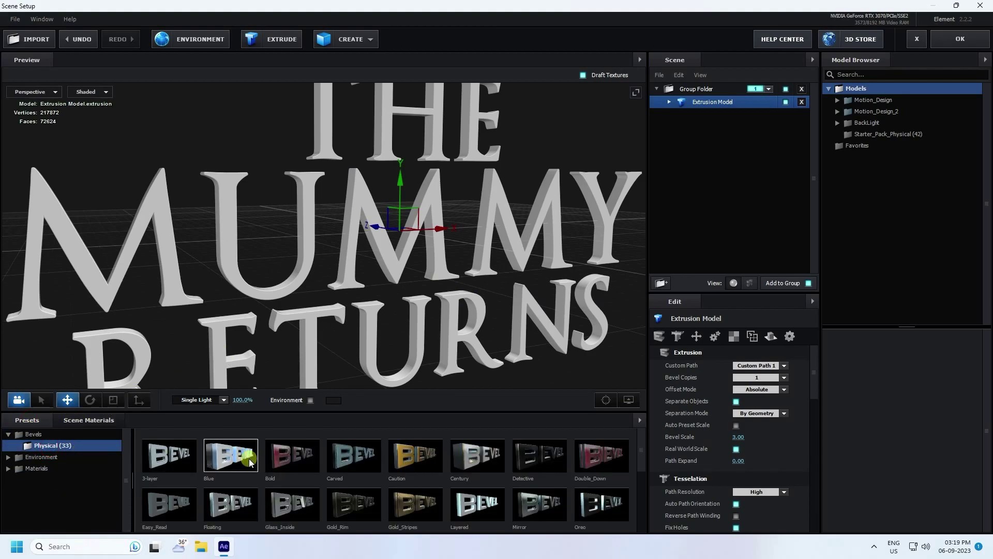
click(471, 463)
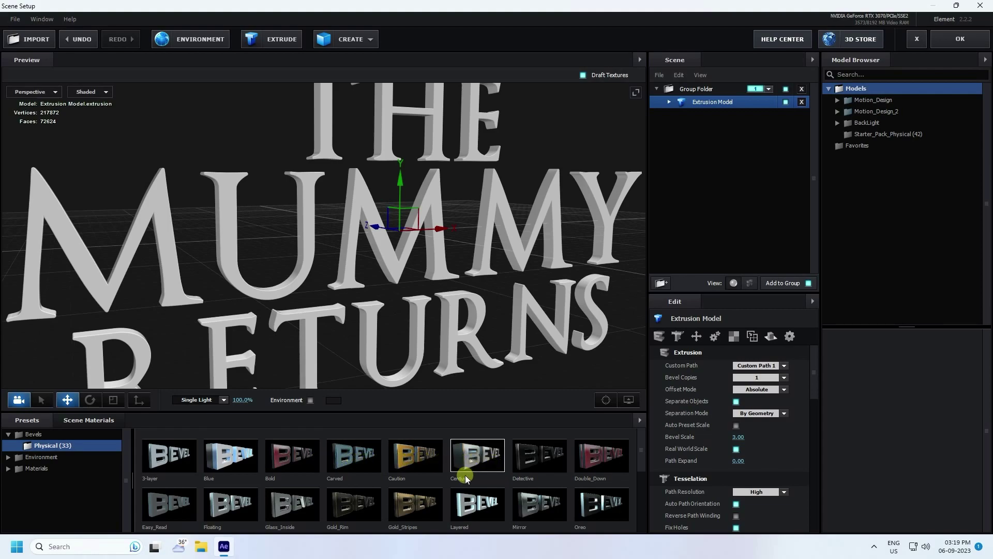
double_click(475, 460)
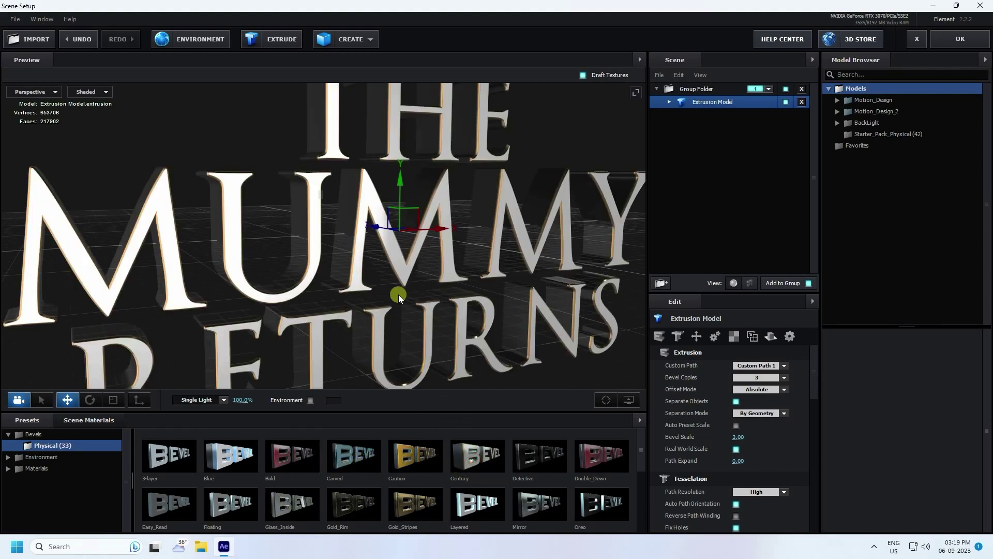
drag(398, 294, 303, 319)
- Scale the letters much deeper along the Z axis
click(114, 401)
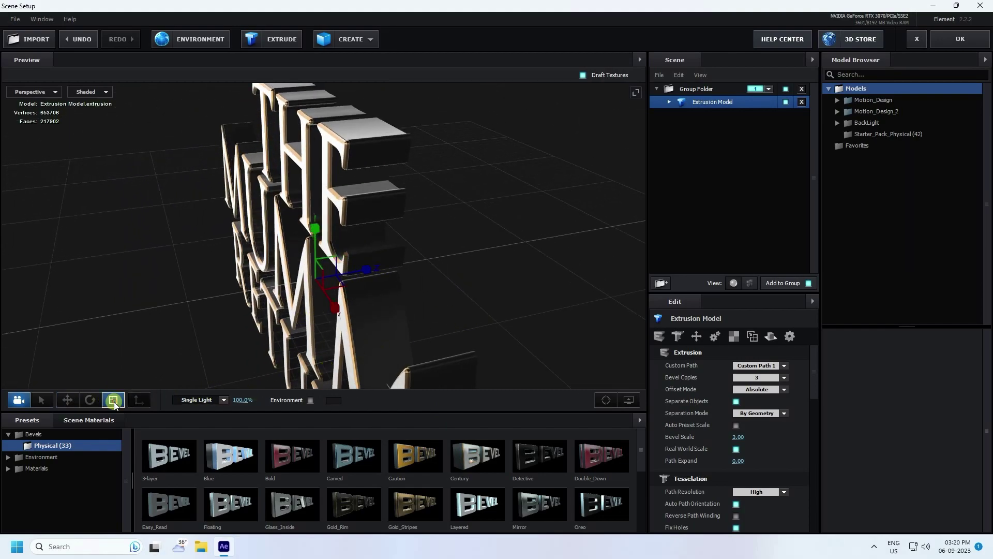
drag(373, 273, 455, 249)
drag(511, 222, 442, 304)
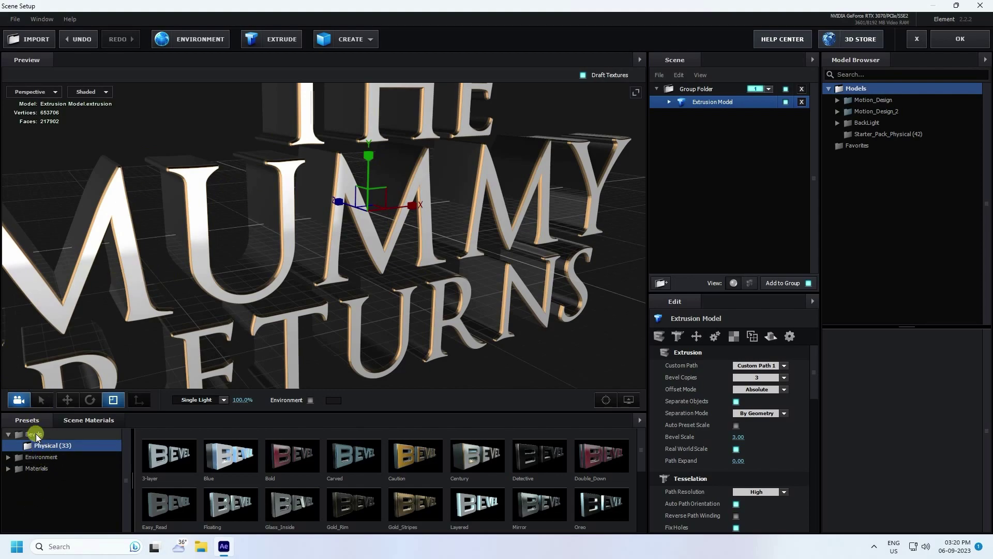
- Light the title with the BackLight_2K_28 environment preset and accept the scene
click(36, 458)
click(52, 467)
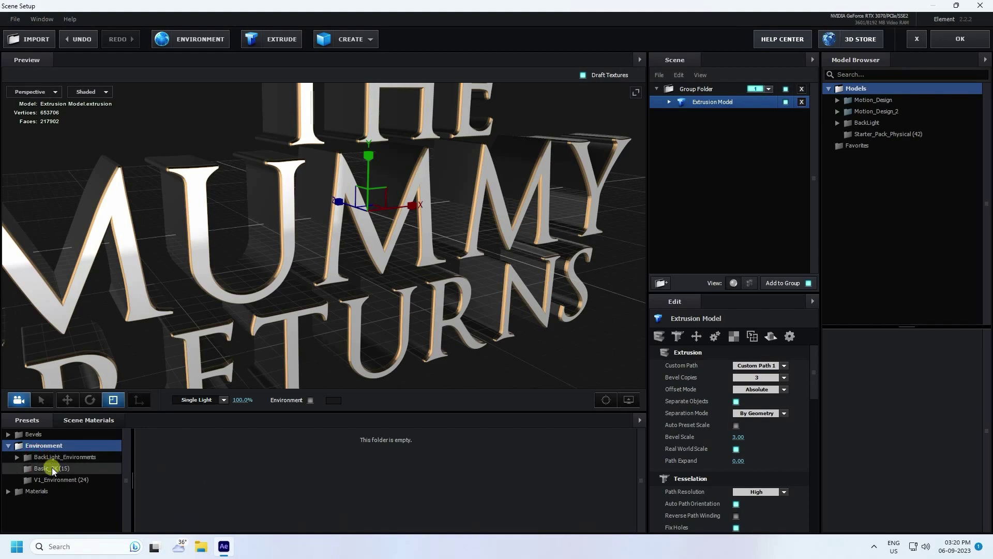
click(52, 452)
click(51, 470)
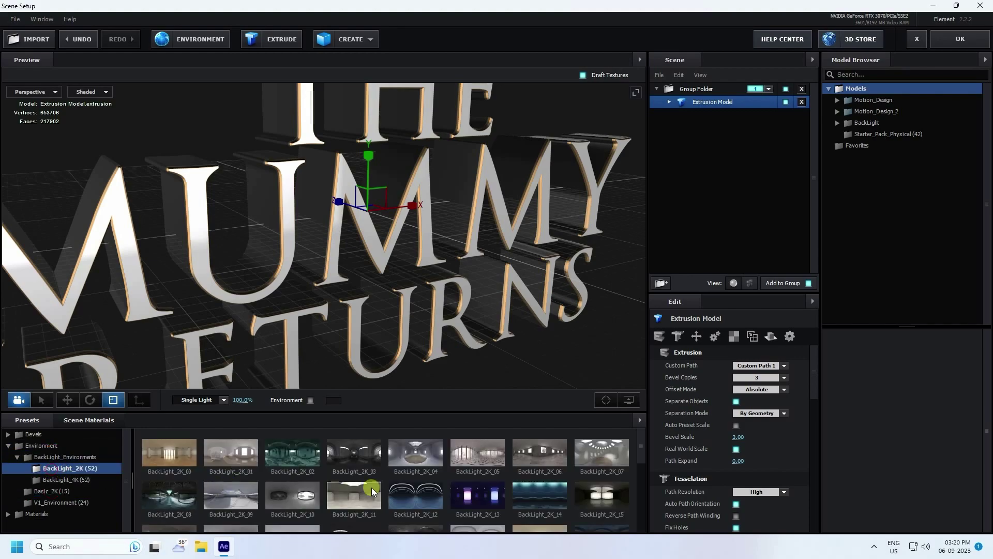
scroll(372, 487, down, 3)
click(406, 483)
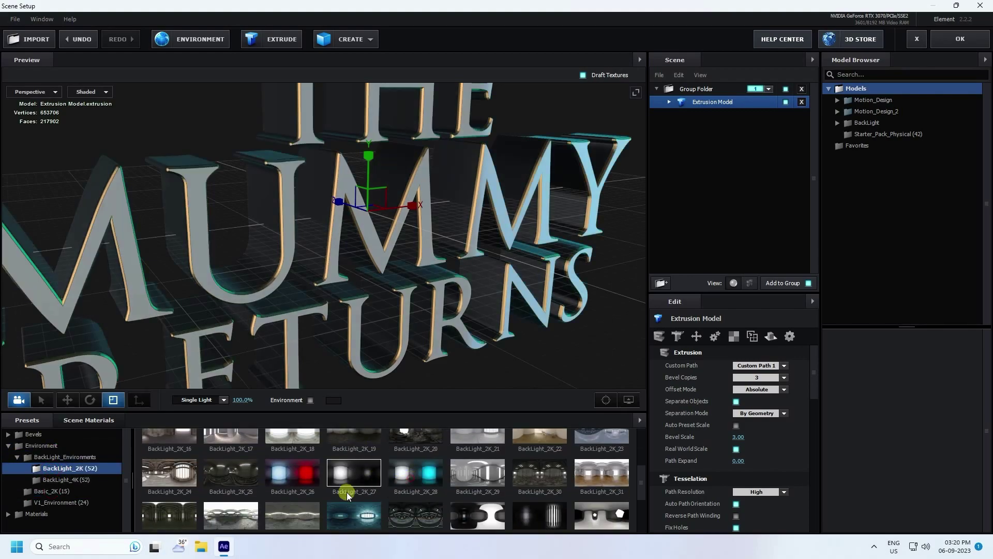
click(954, 40)
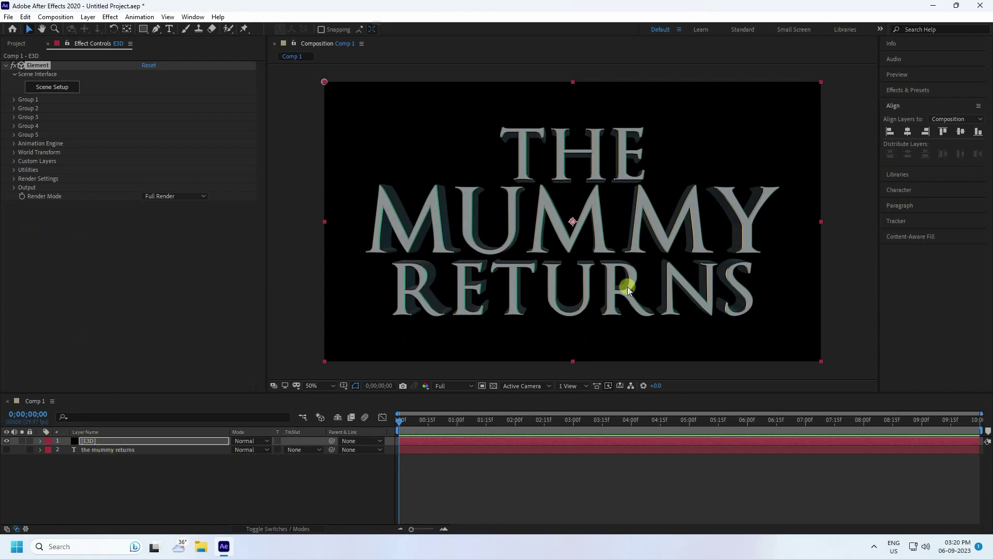
- Add 360 lighting in Element's Render Settings lighting options
click(14, 178)
click(23, 197)
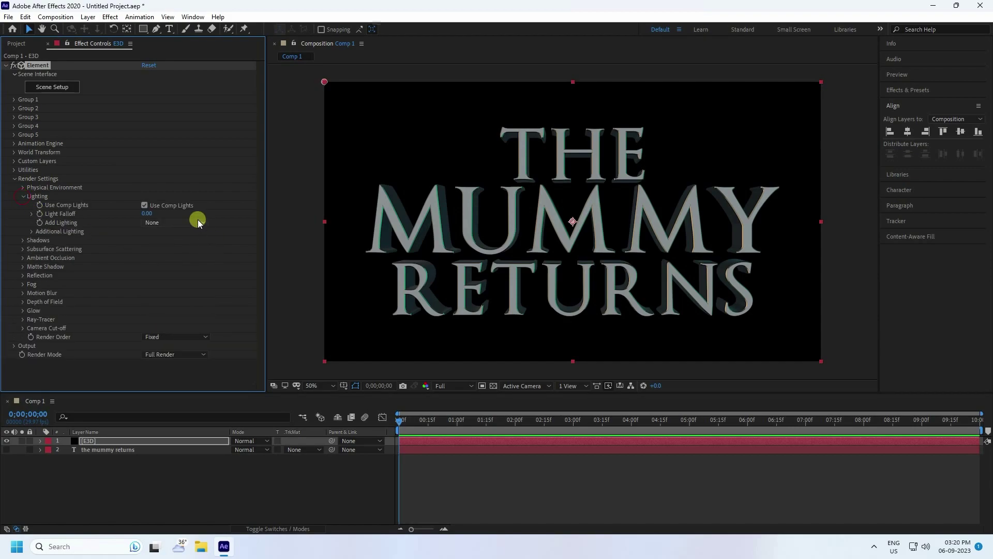
click(196, 222)
click(178, 370)
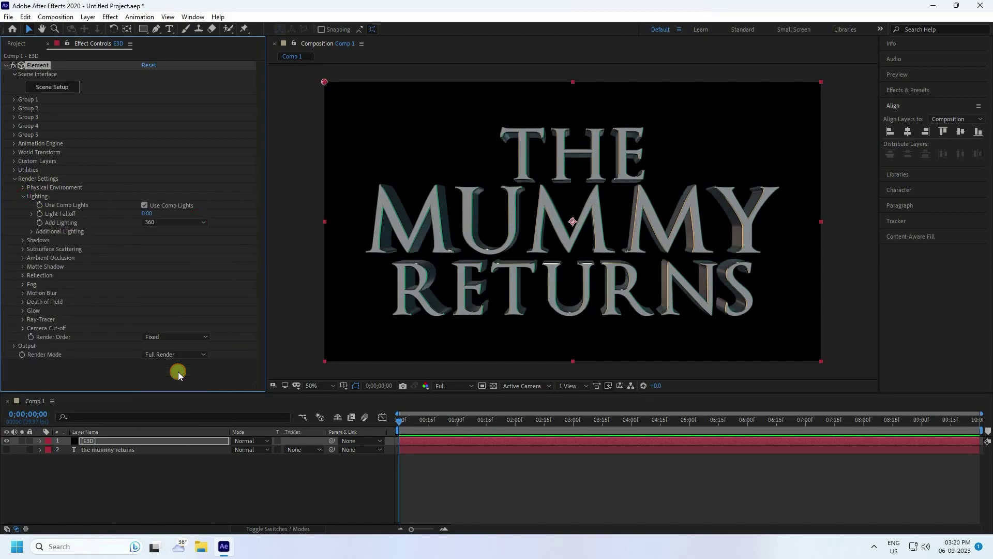
click(23, 198)
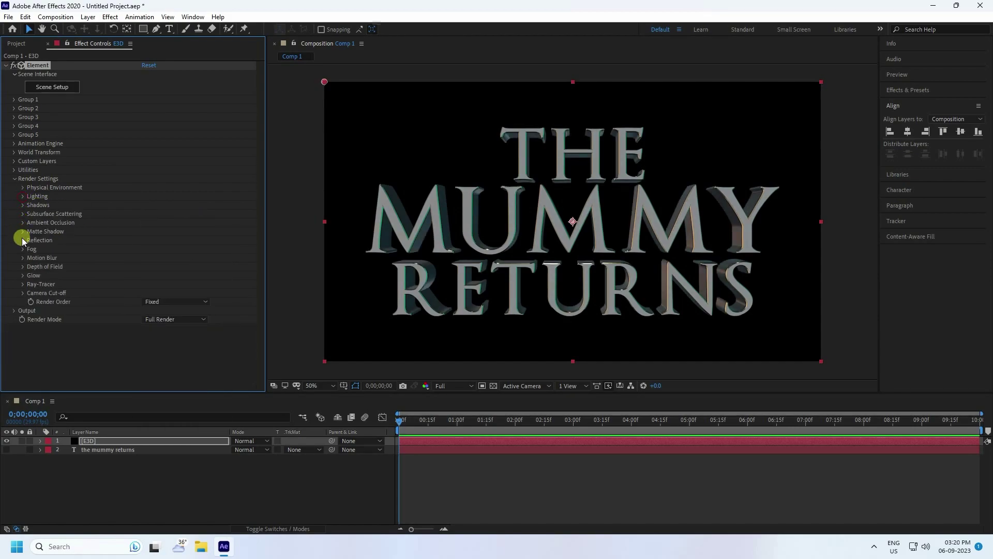
- Set ambient occlusion to the High SSAO preset with radius 2.0
click(23, 222)
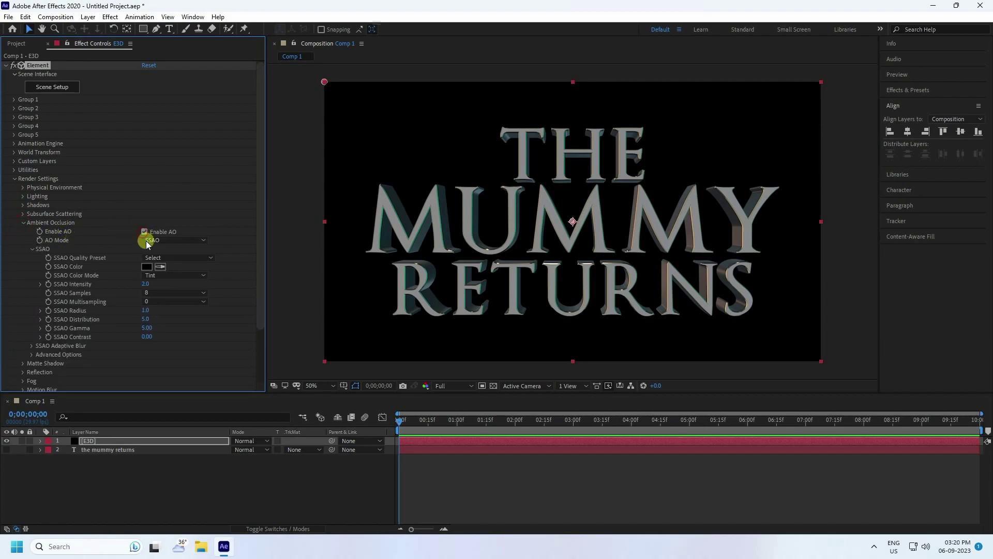
click(158, 257)
click(169, 305)
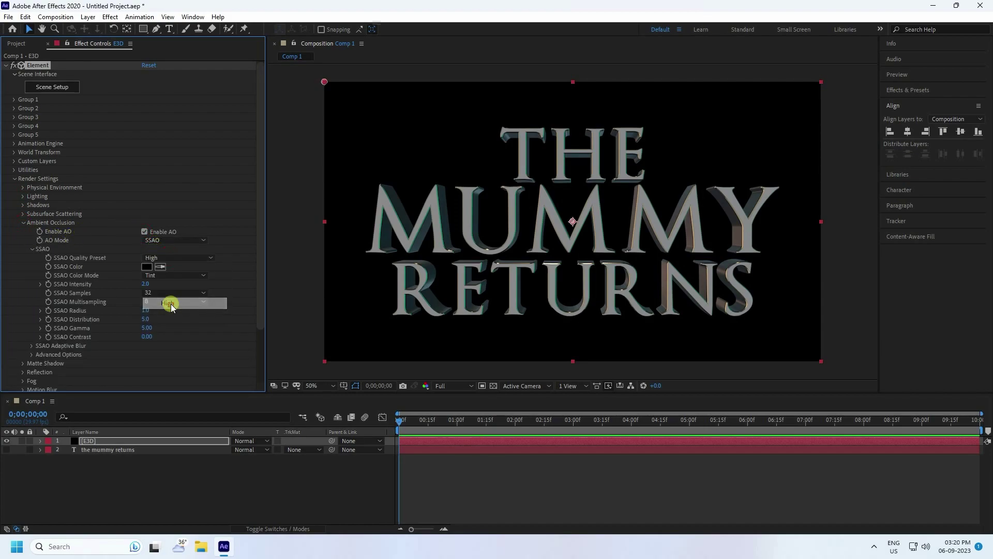
click(146, 310)
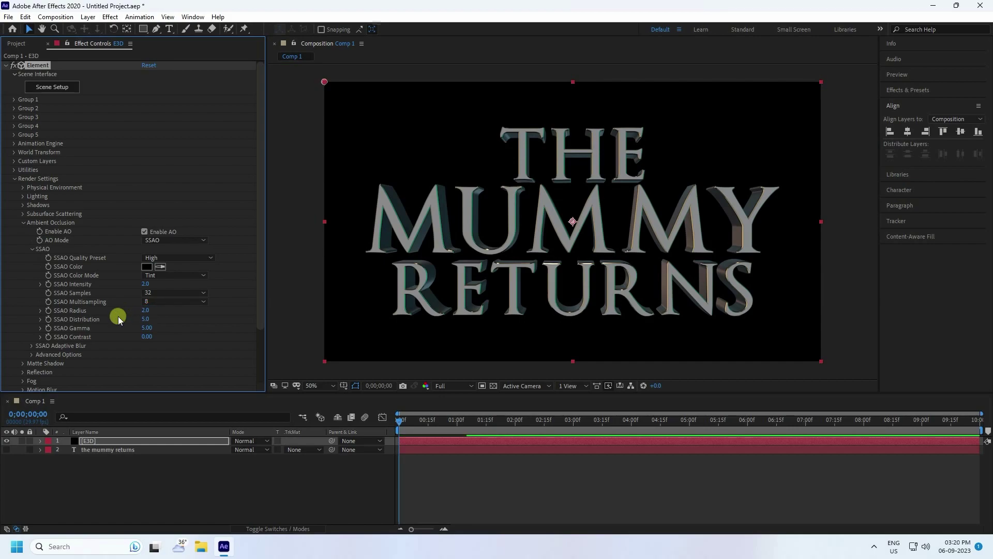
click(24, 223)
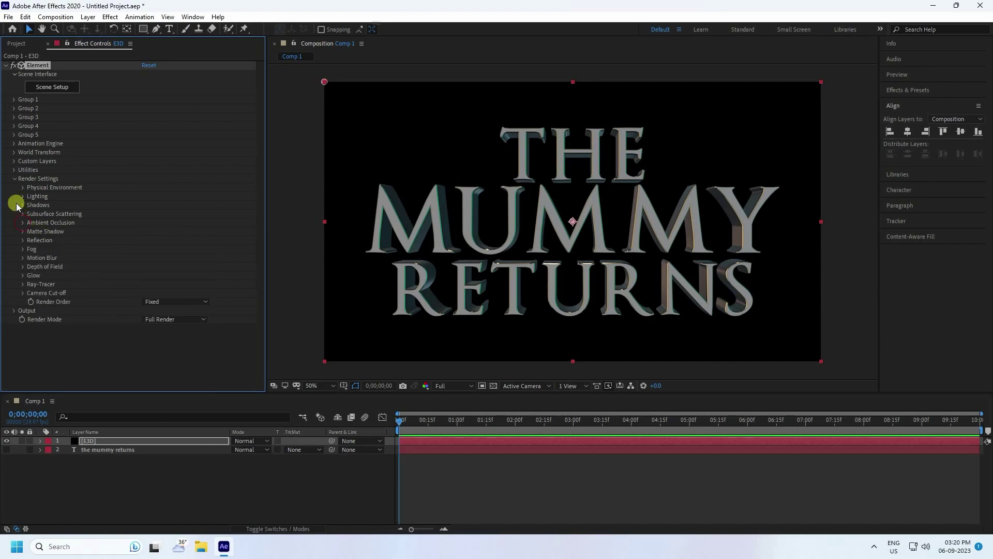
click(14, 179)
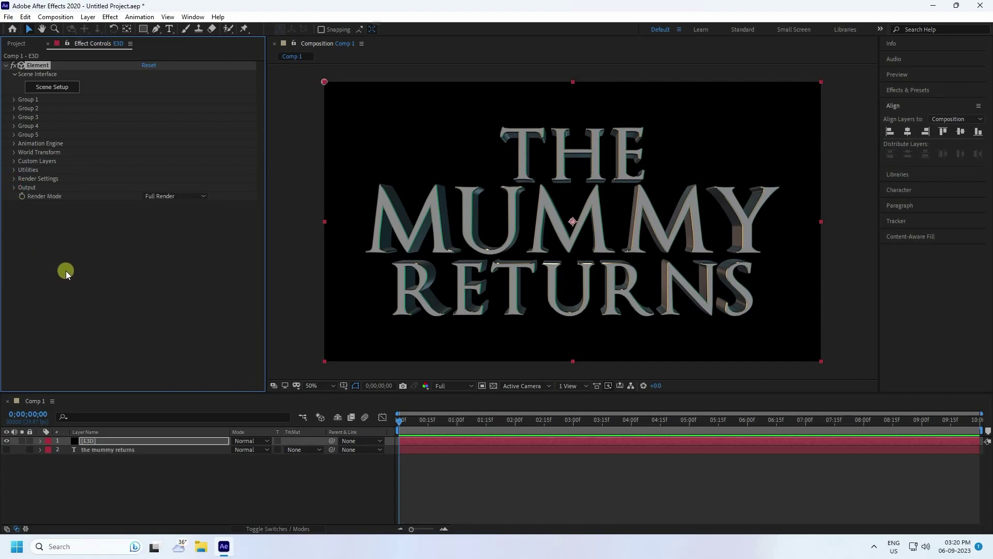
- Enable Multi-Object under Group 1's Particle Look and collapse the timeline's effect properties
click(14, 101)
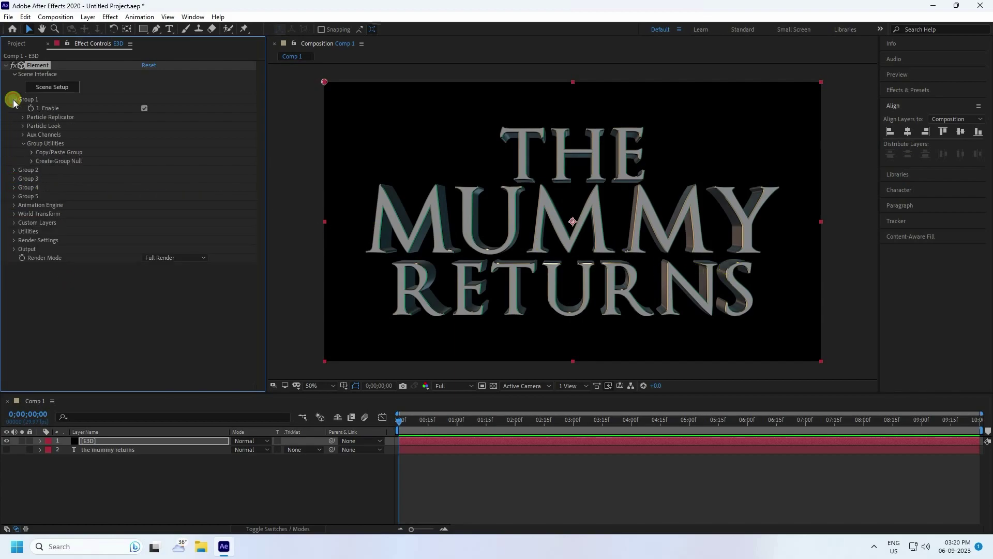
click(23, 125)
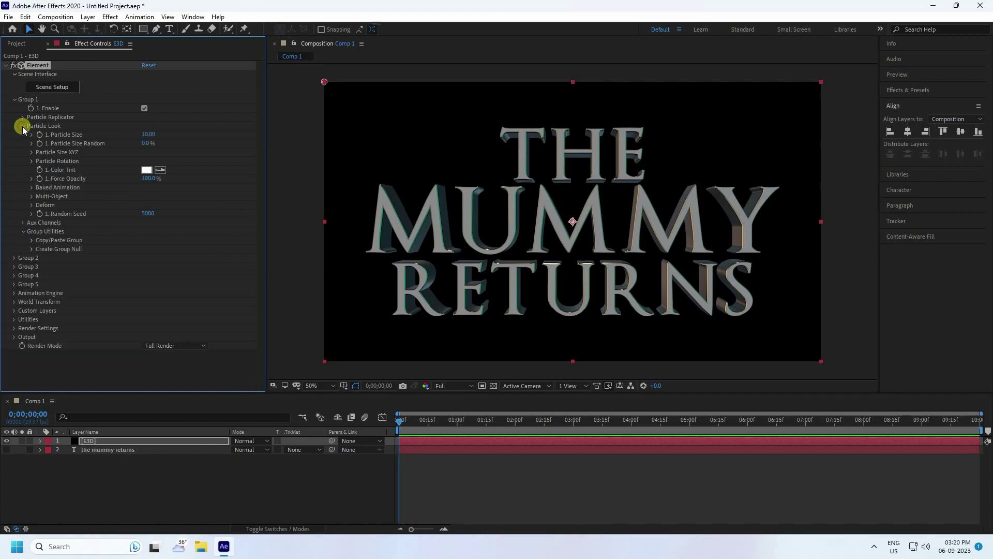
click(31, 189)
click(32, 188)
click(31, 197)
click(144, 205)
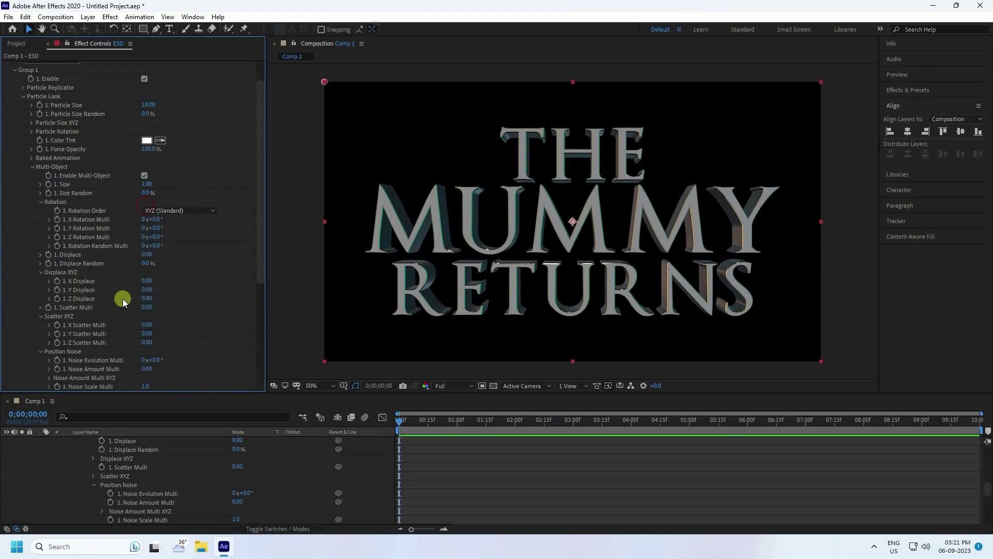
scroll(138, 505, up, 8)
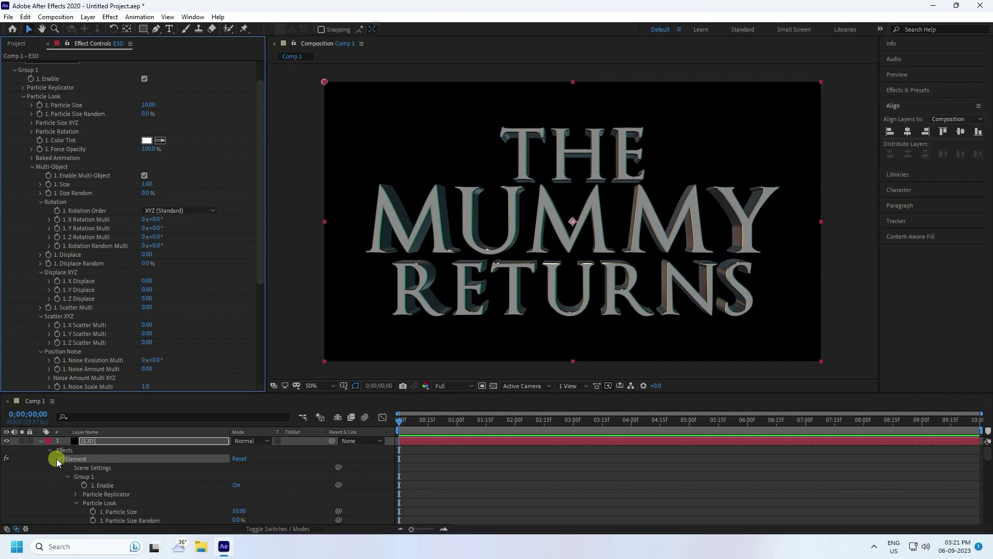
click(51, 451)
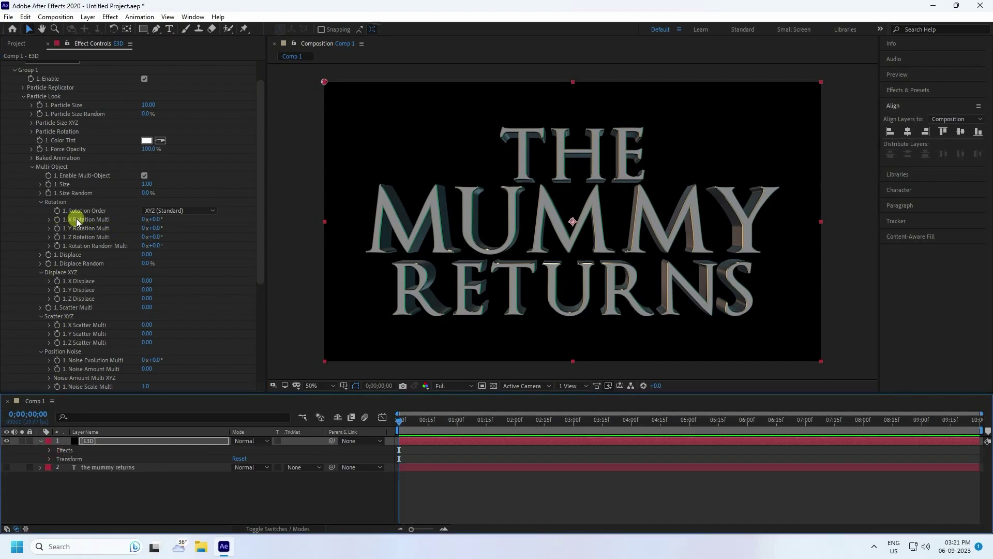
- Keyframe X Rotation Multi from 224° at frame zero to 0° at five seconds
drag(267, 233, 287, 234)
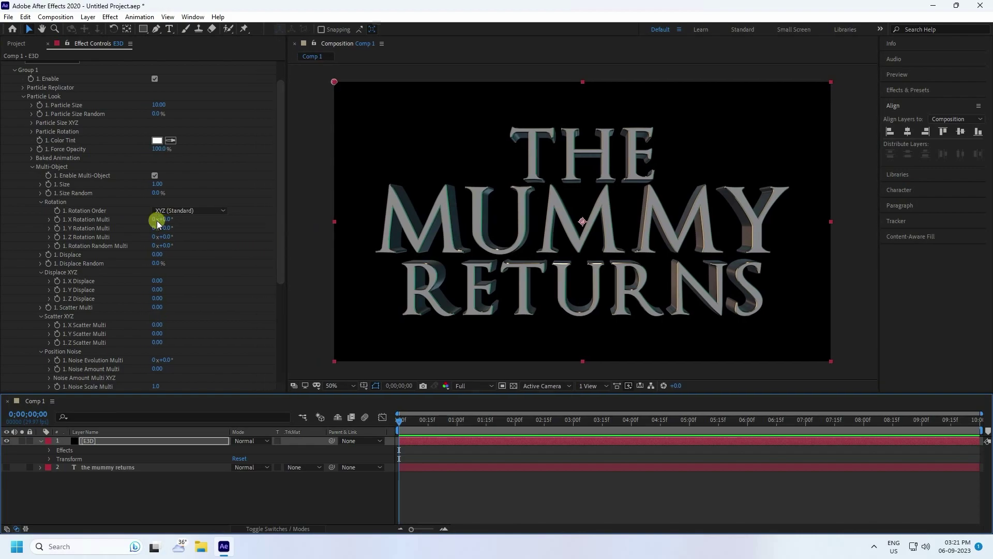
drag(156, 221, 284, 218)
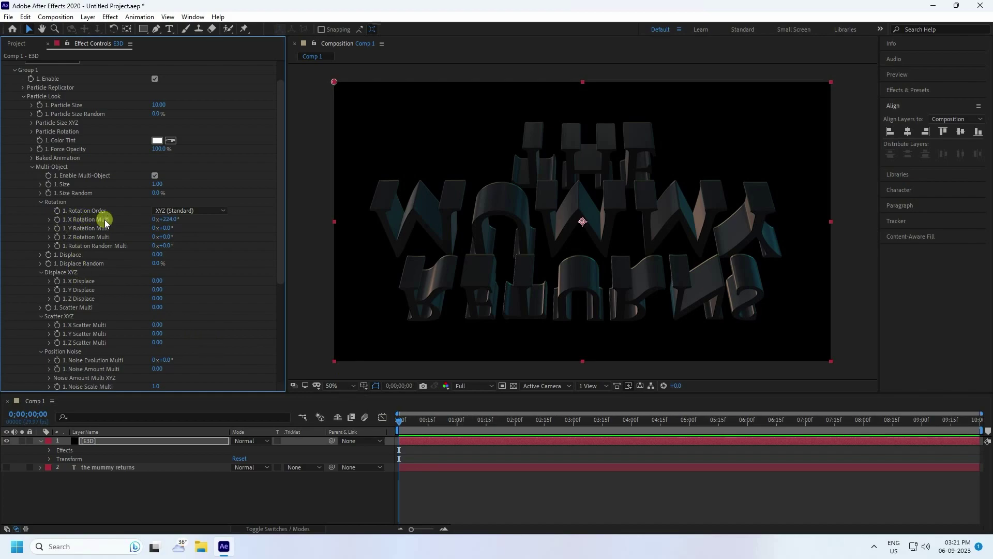
click(57, 219)
click(689, 419)
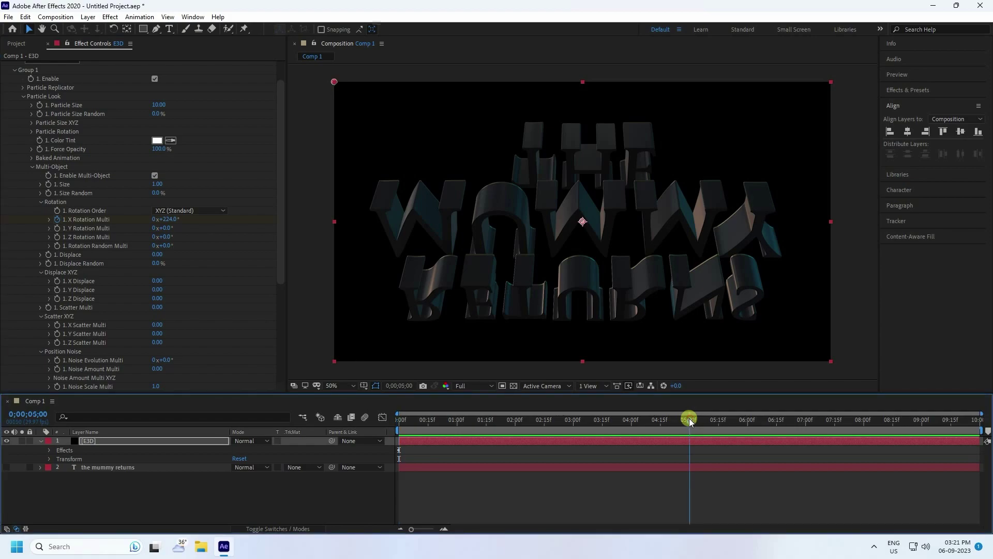
click(178, 222)
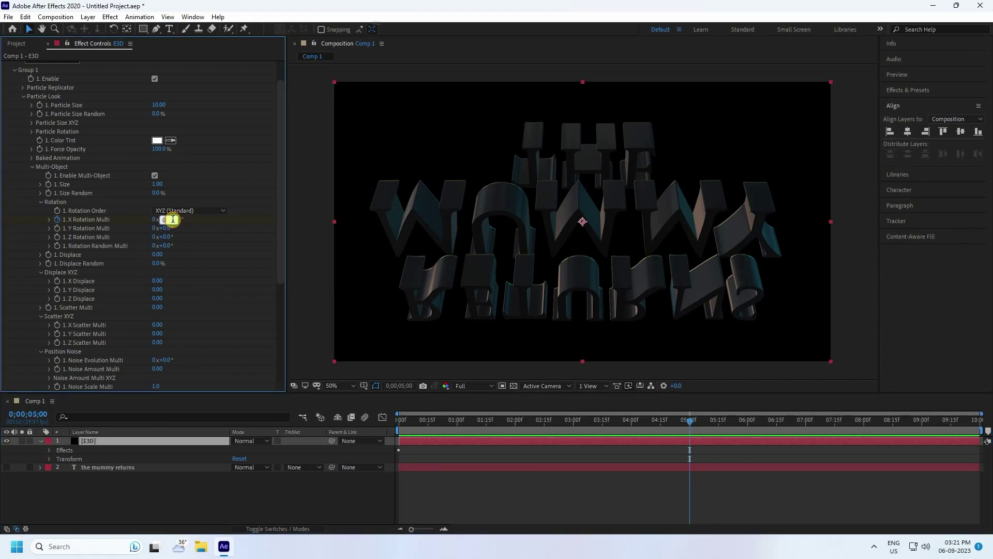
text(224)
key(Return)
- Preview the letter rotation from the first frame, then rewind to the start
drag(417, 420, 368, 424)
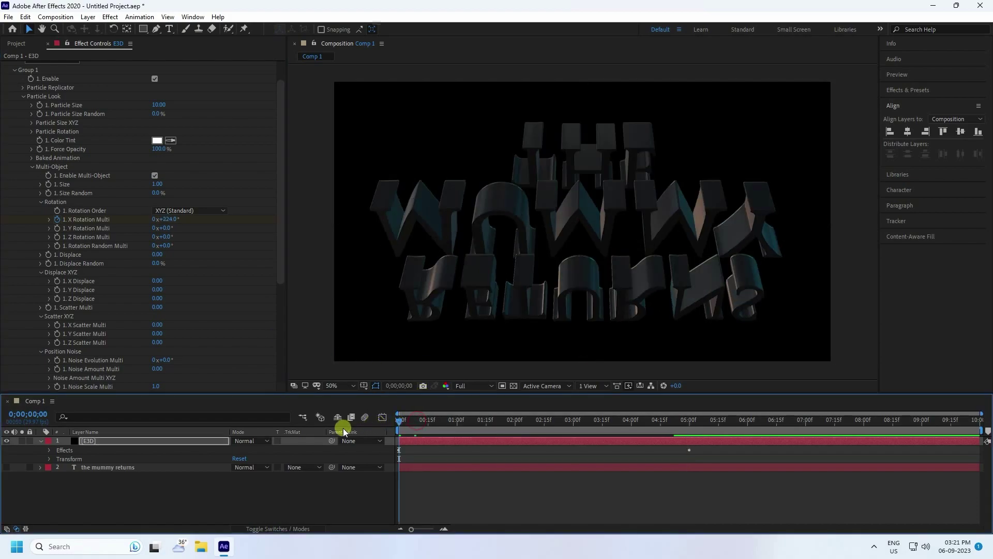
key(space)
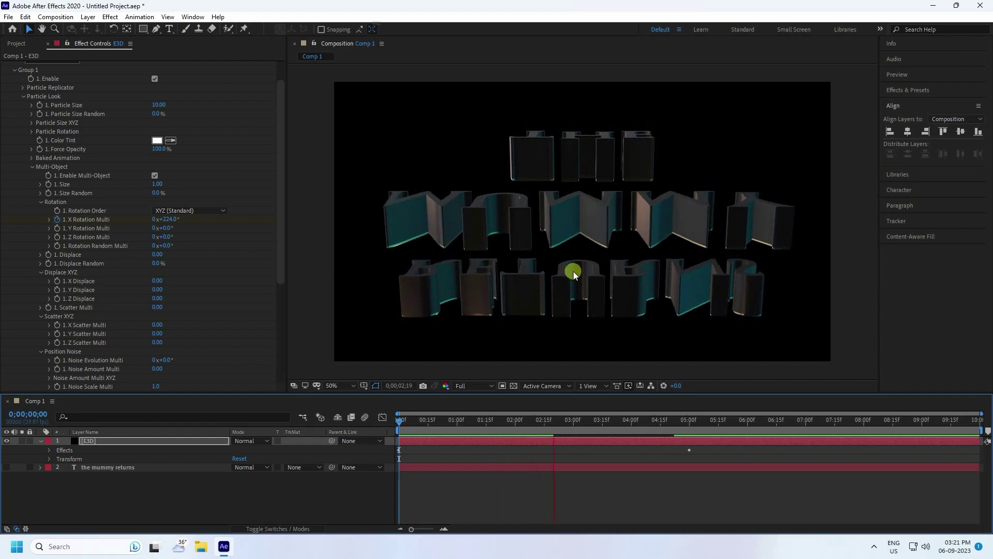
key(space)
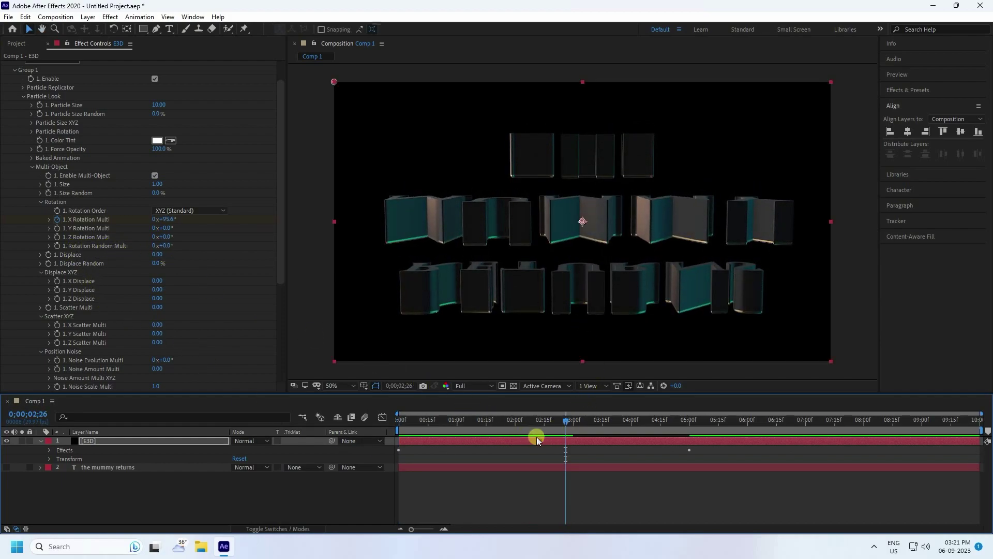
drag(566, 423, 328, 428)
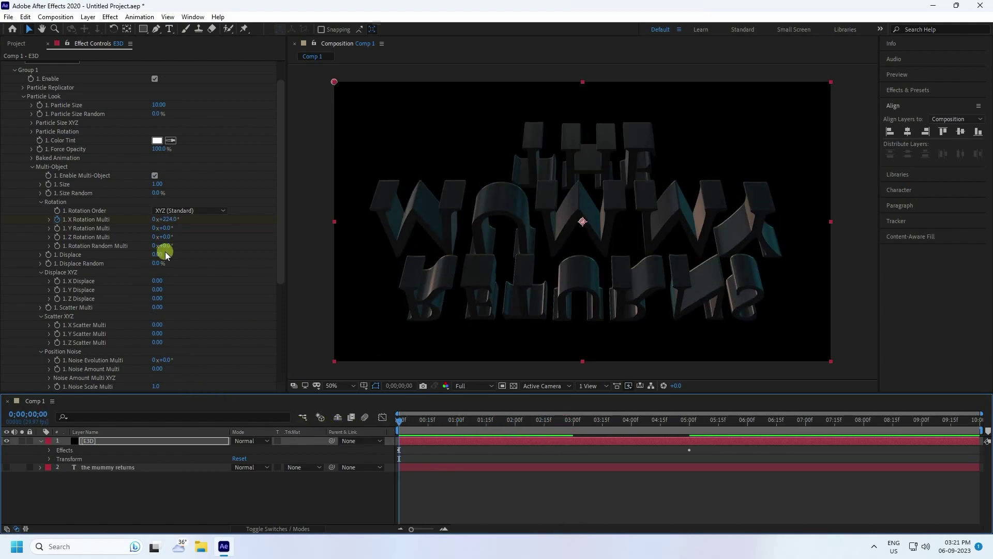
- Keyframe Rotation Random Multi from 2x at frame zero to 0 at 5:00, then preview
click(57, 246)
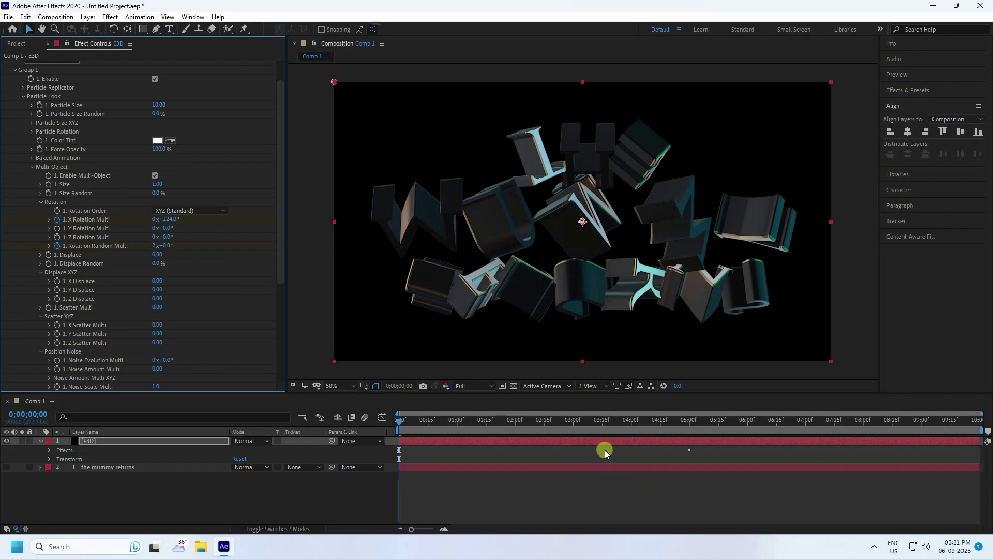
click(688, 419)
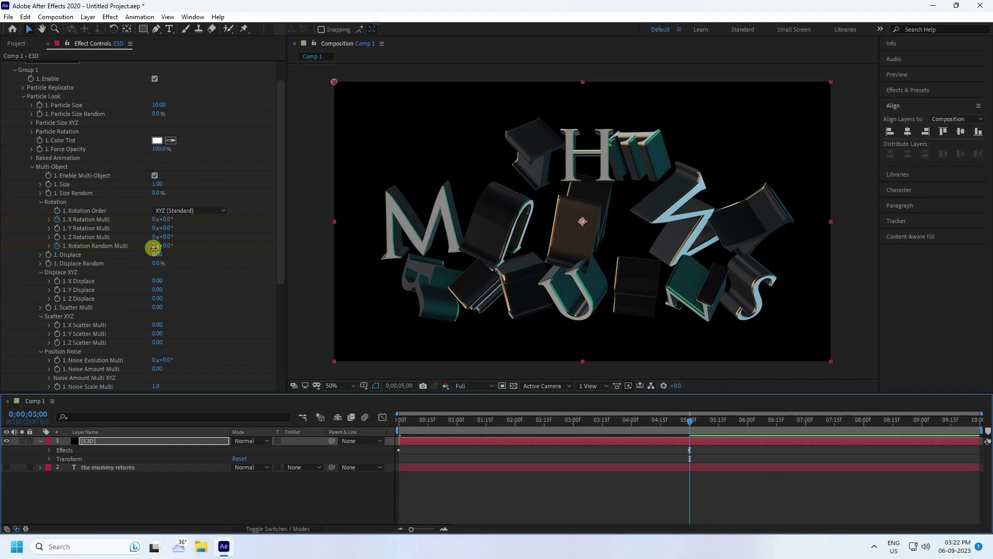
drag(154, 247, 160, 266)
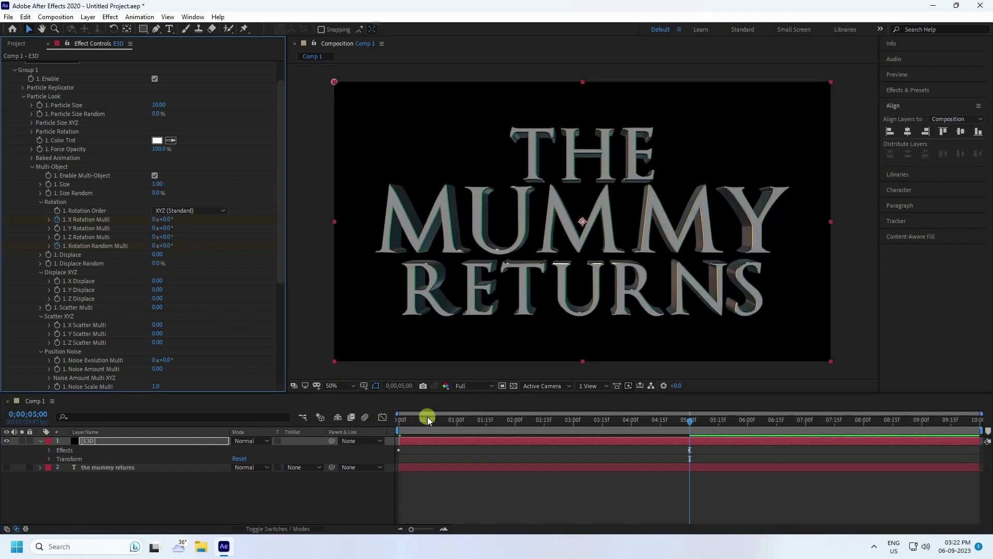
drag(428, 417, 331, 425)
key(space)
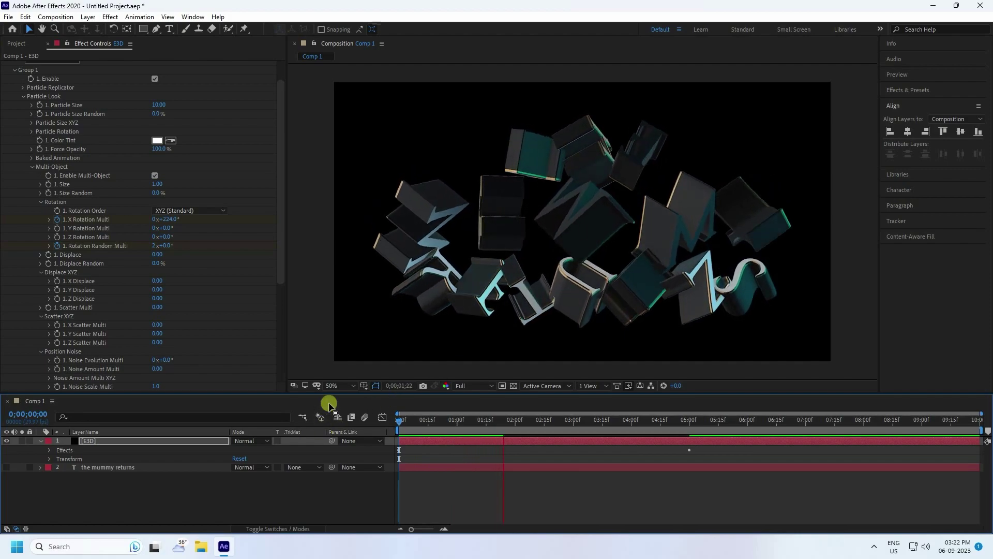
- Enlarge the viewer at 50% magnification and play the animation from the Preview panel
drag(326, 391, 324, 423)
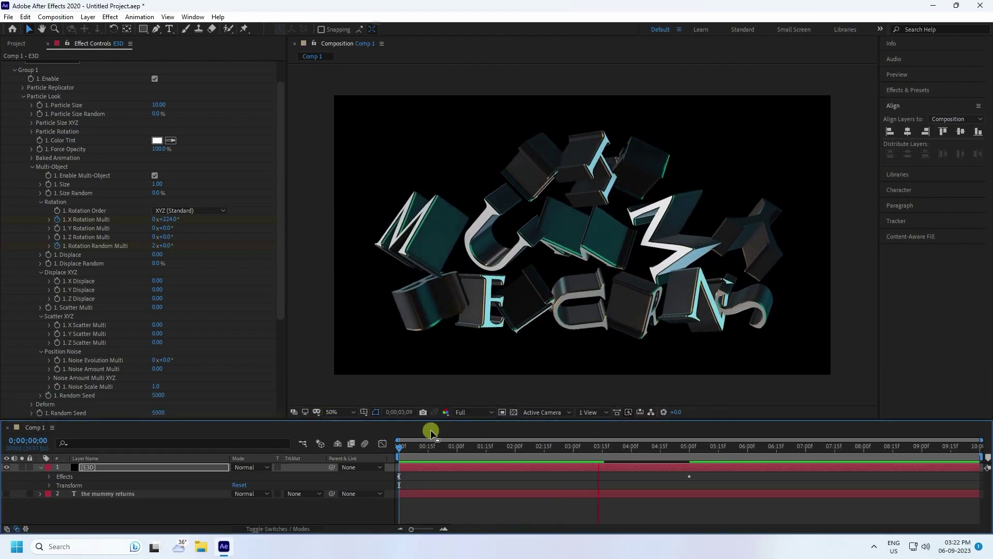
click(339, 412)
click(347, 240)
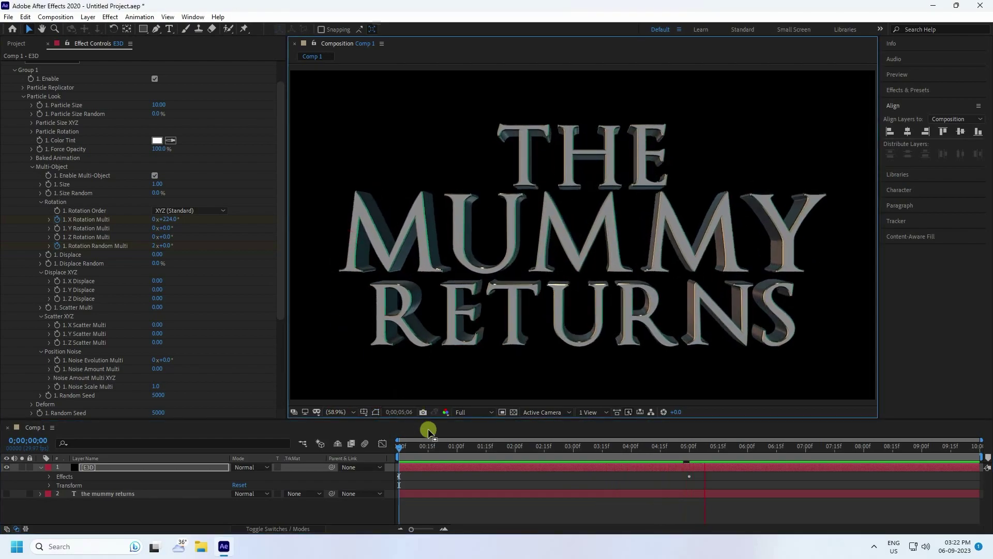
key(space)
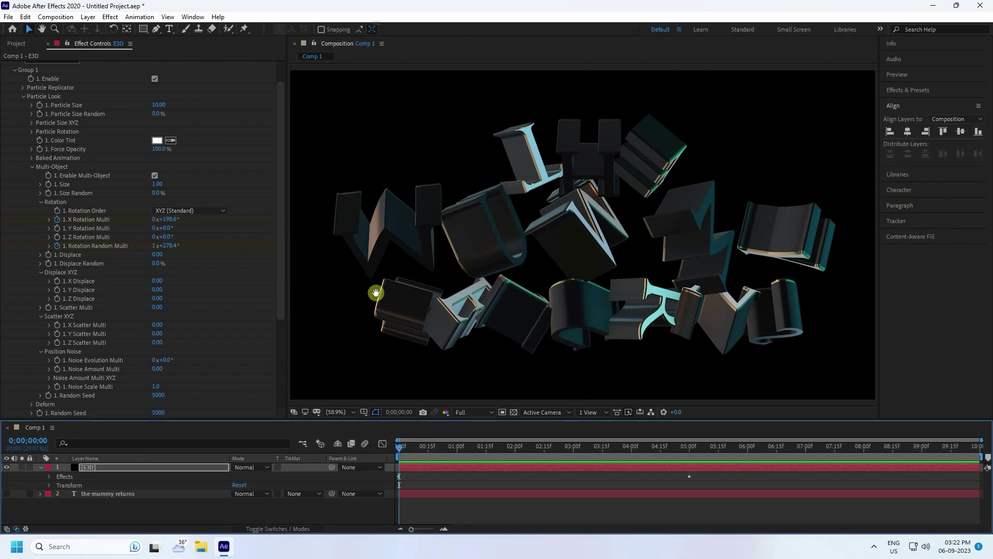
click(905, 74)
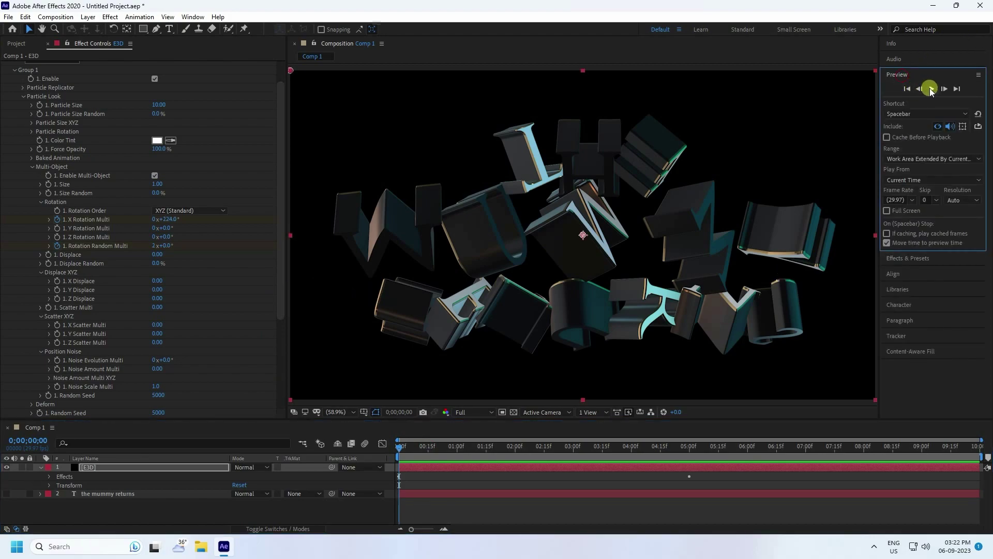
click(932, 89)
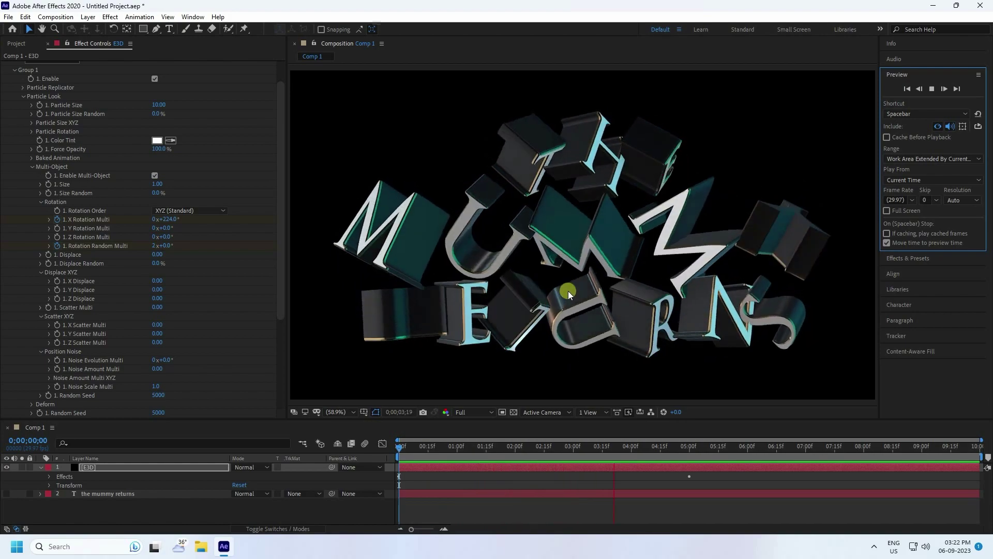
key(space)
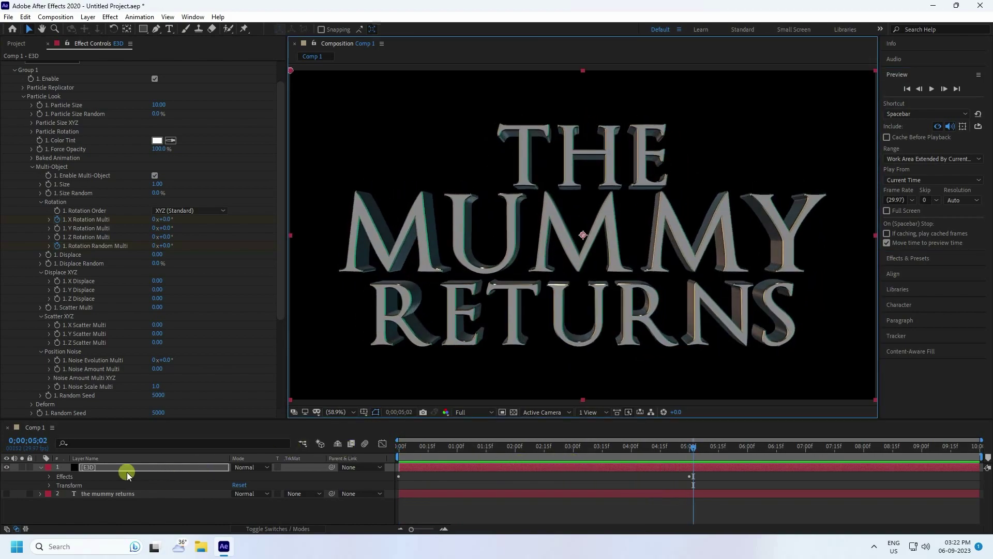
- Show the E3D layer's keyframes and set X Displace to 100 at the first frame
click(86, 469)
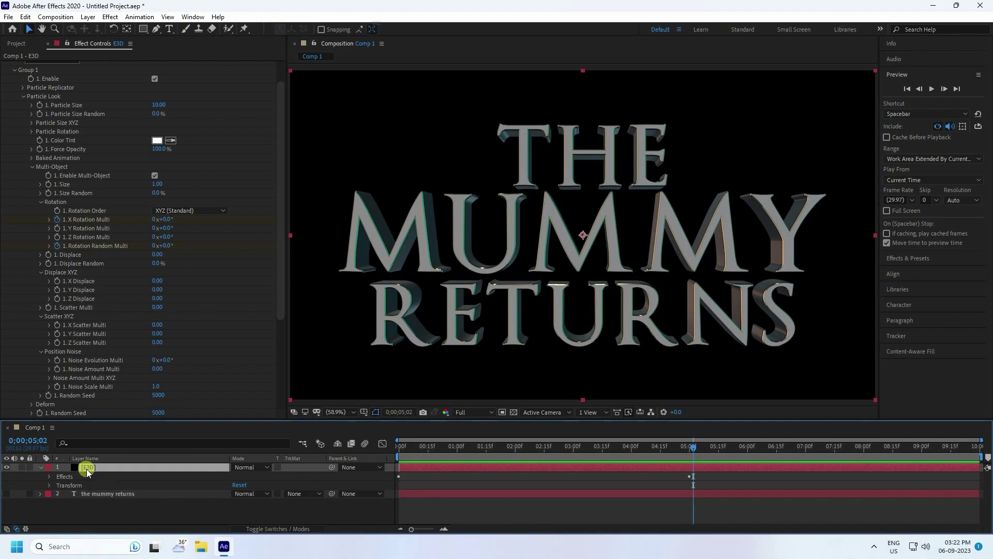
key(u)
drag(407, 444, 370, 448)
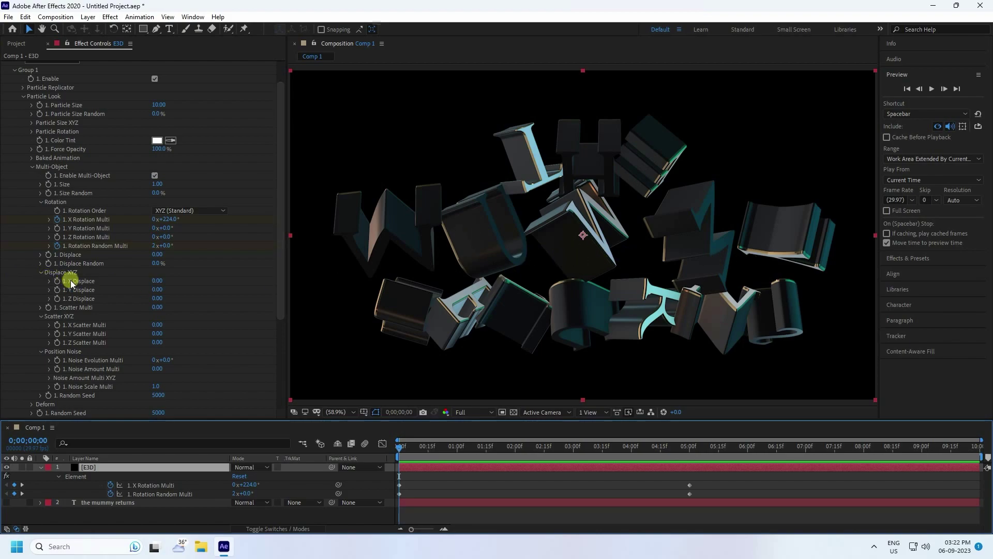
click(57, 282)
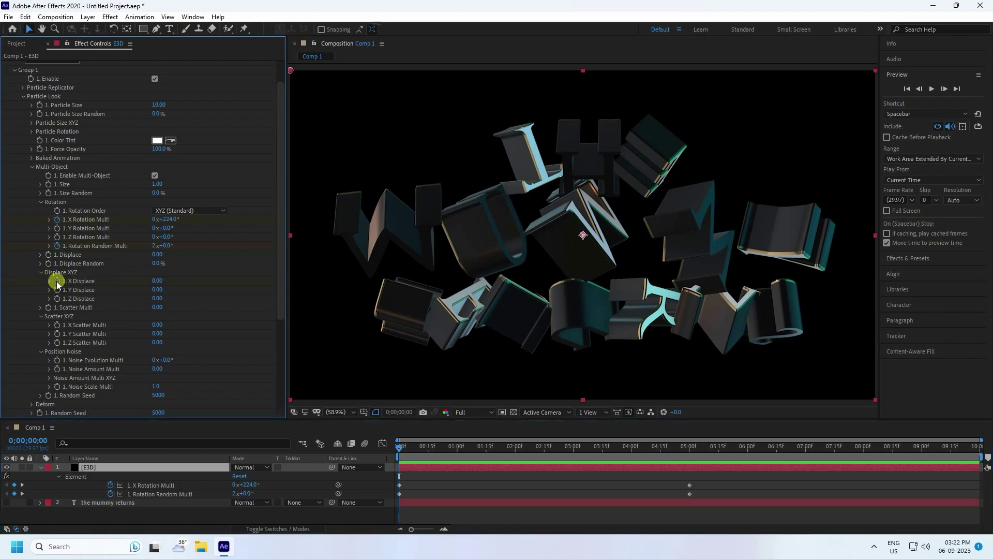
click(173, 284)
text(100)
key(Return)
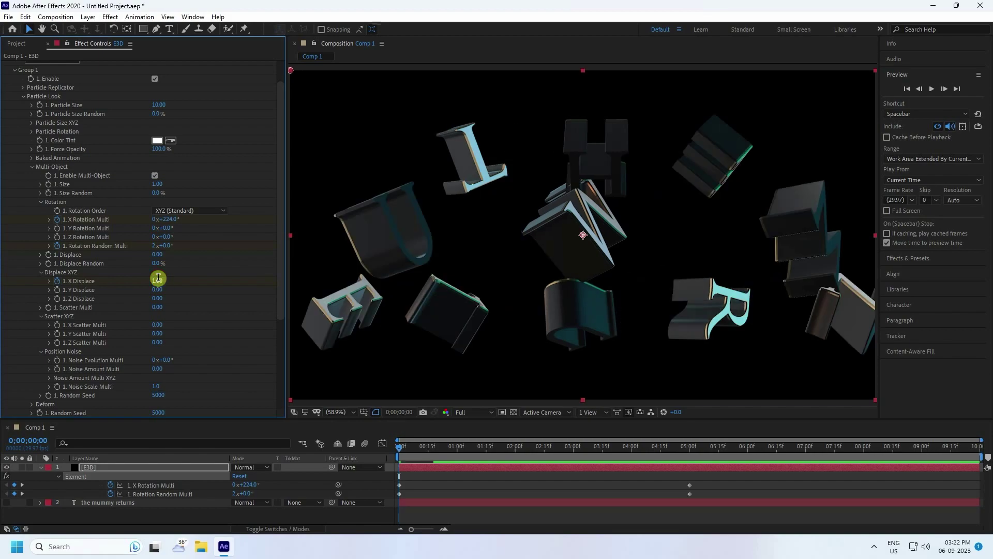
- Set X Displace to 0 at the 5-second mark and preview the letters flying in
click(21, 484)
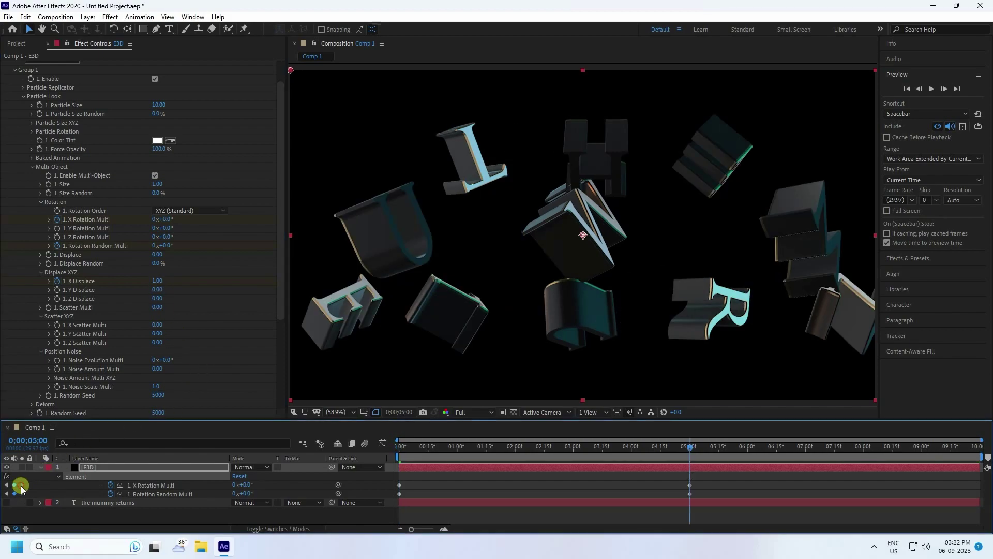
click(157, 282)
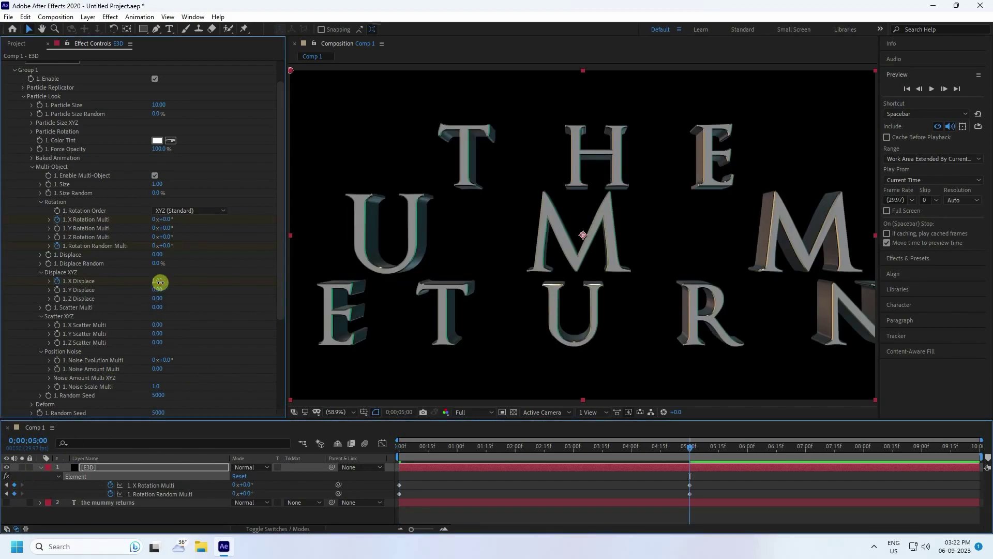
key(Return)
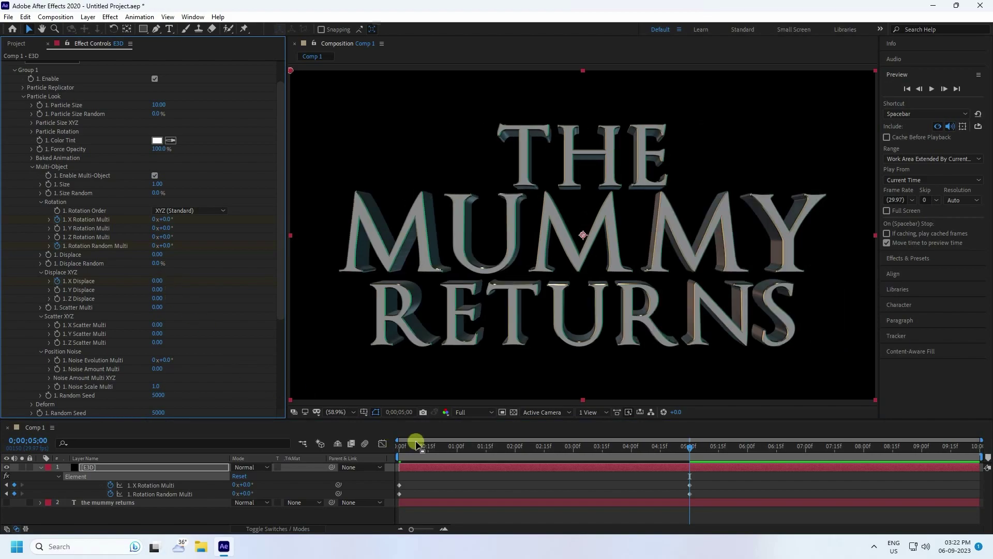
drag(428, 448, 376, 452)
key(space)
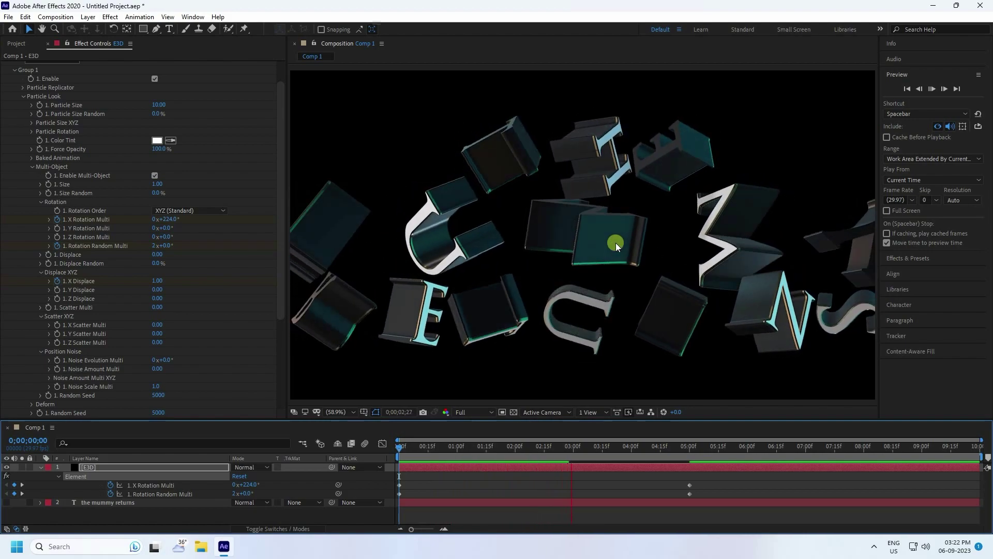
- Apply Easy Ease to all six rotation and displacement keyframes on the E3D layer
click(124, 467)
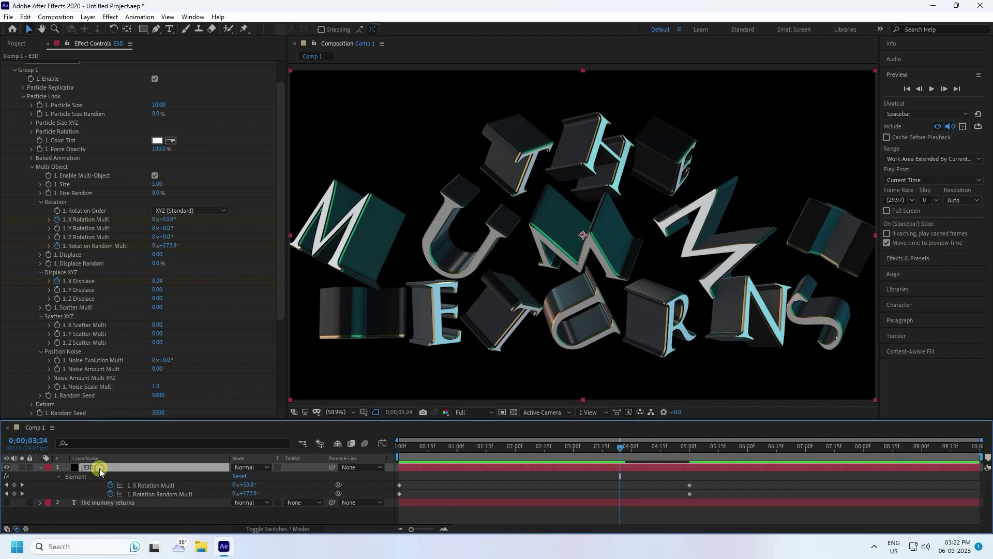
key(u)
key(u)
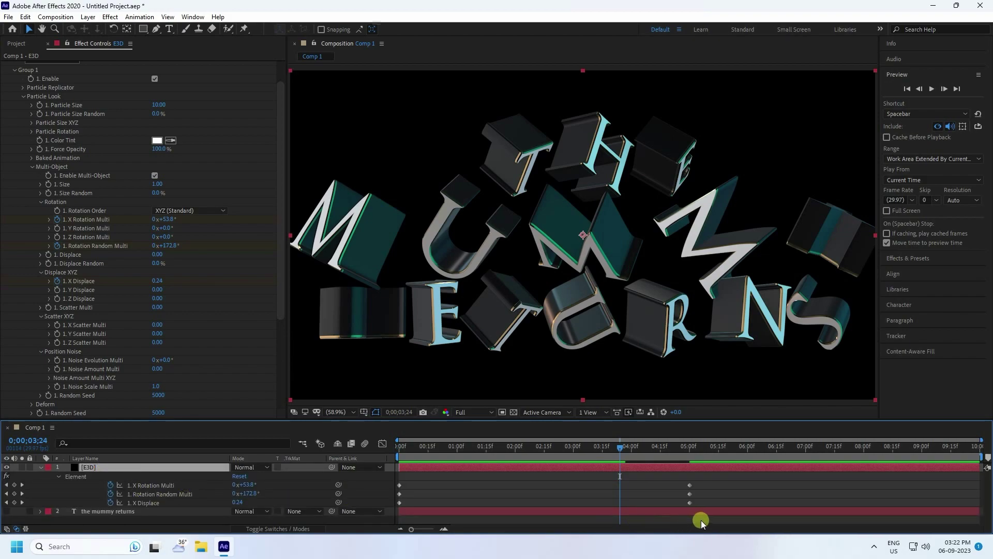
drag(698, 521, 379, 475)
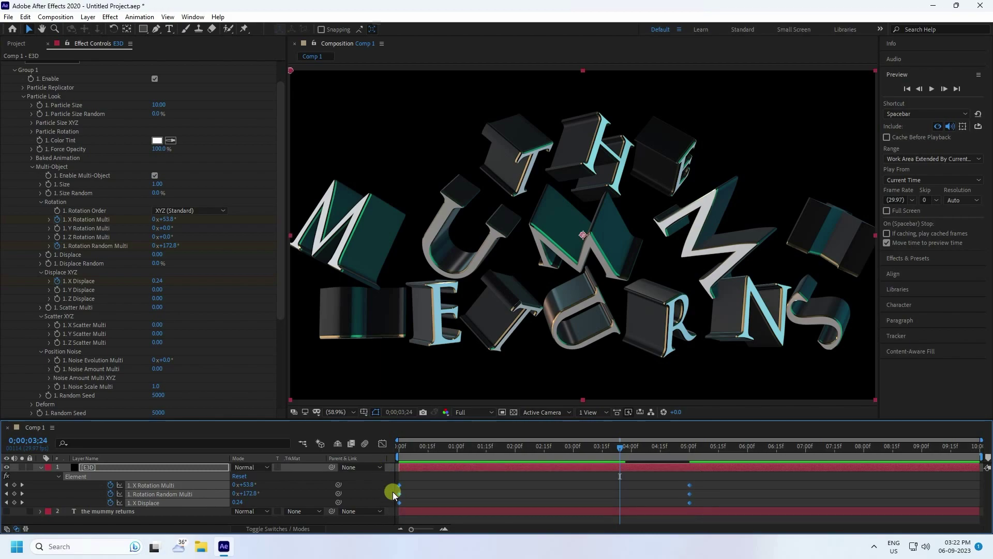
click(400, 502)
- Preview the eased animation, scrub back to about one second, and collapse the layer
drag(411, 445, 381, 436)
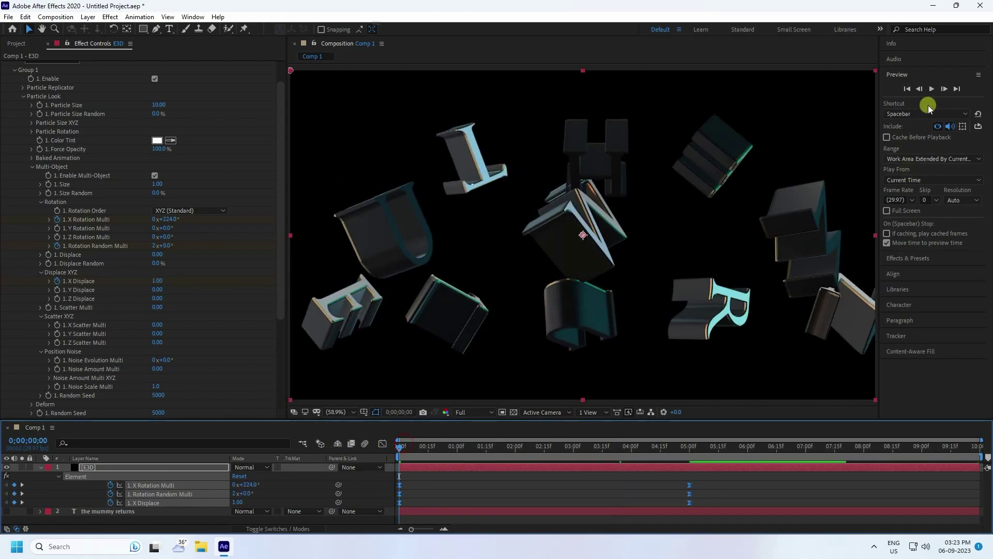
click(931, 88)
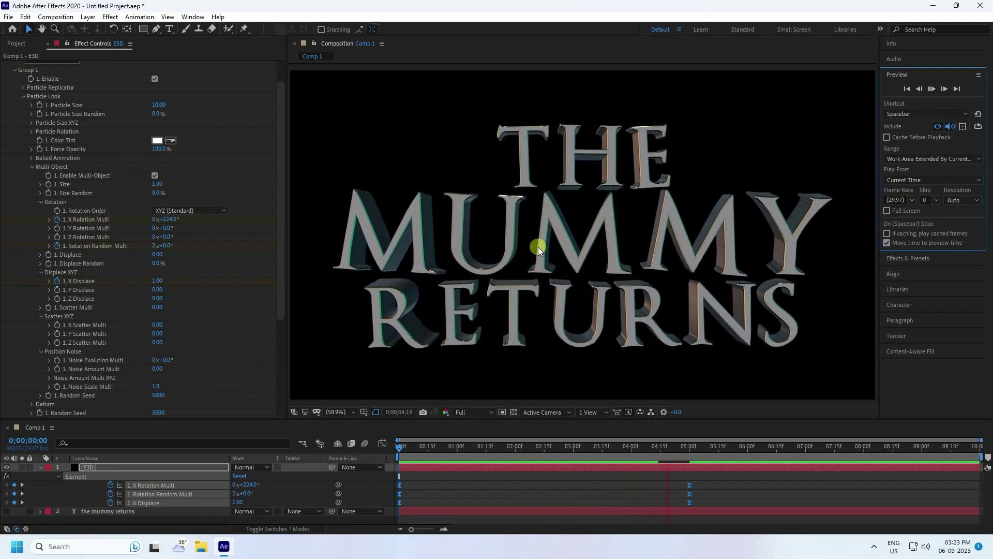
drag(703, 448, 464, 455)
click(47, 470)
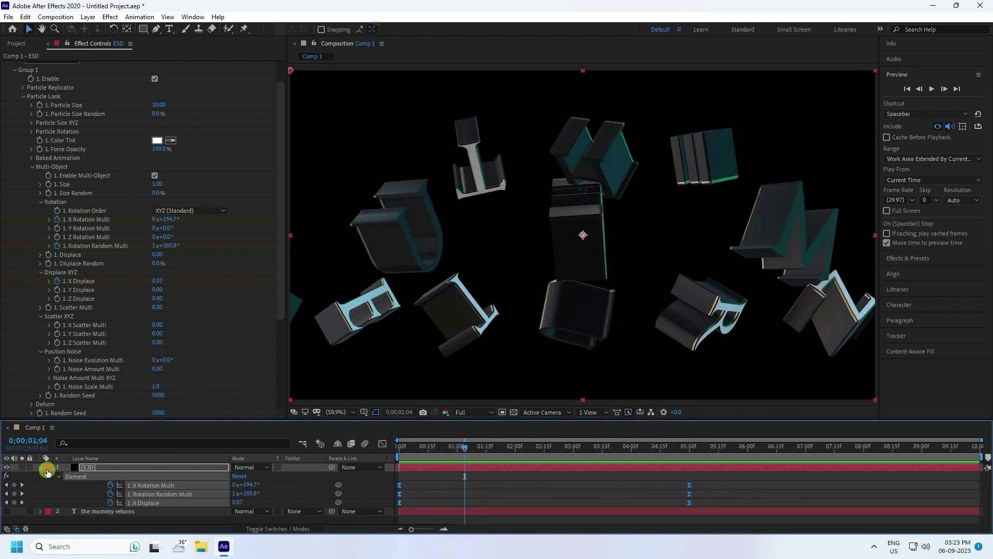
click(41, 467)
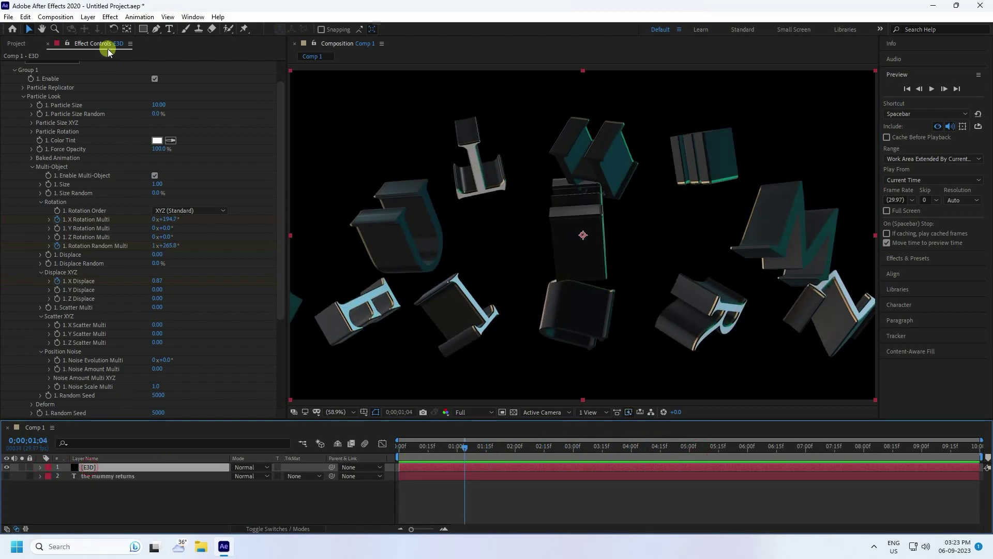
- Apply Effect > RG Trapcode > Shine to the E3D layer
click(110, 17)
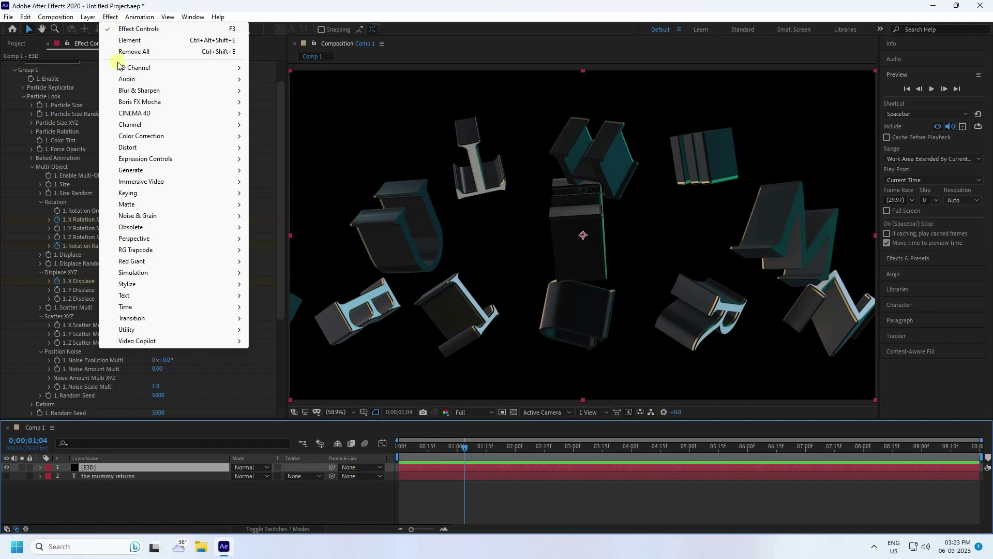
mouse_move(126, 254)
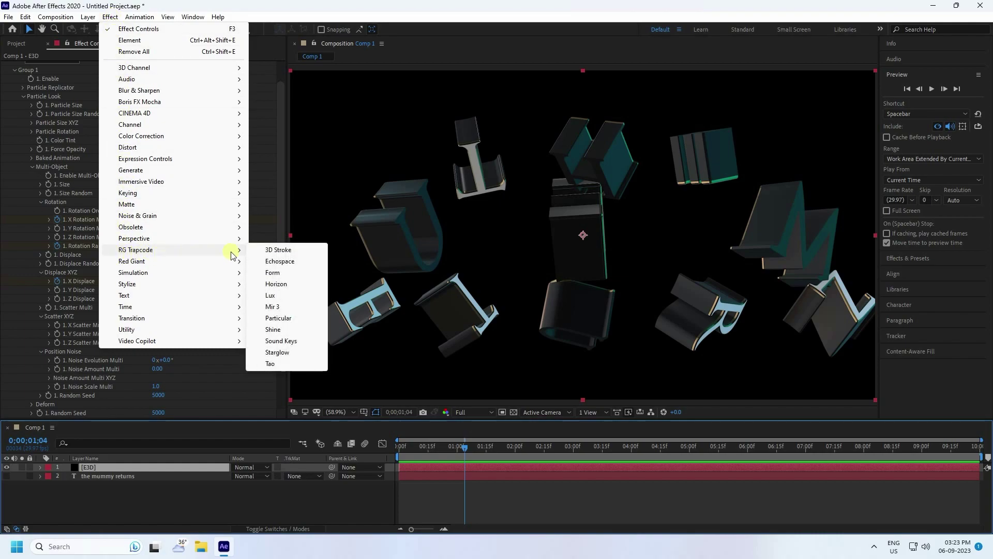
click(273, 330)
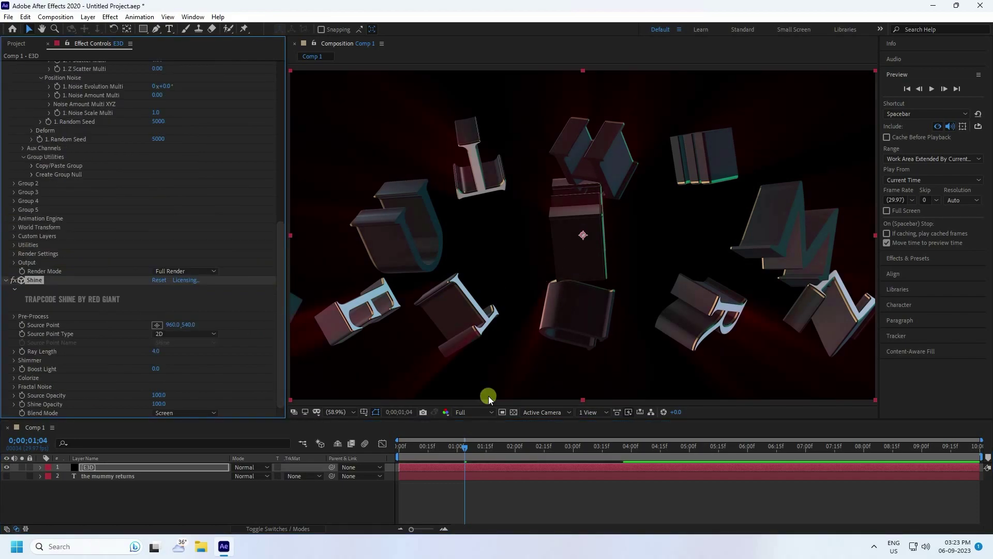
- At frame 0, keyframe Shine Ray Length at 5 and Boost Light at 10
drag(464, 448, 377, 452)
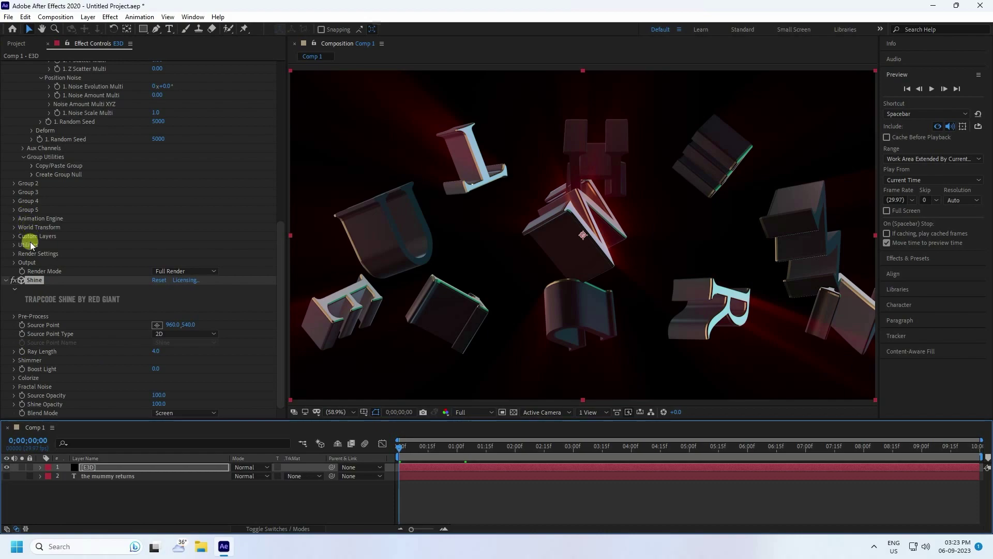
click(22, 352)
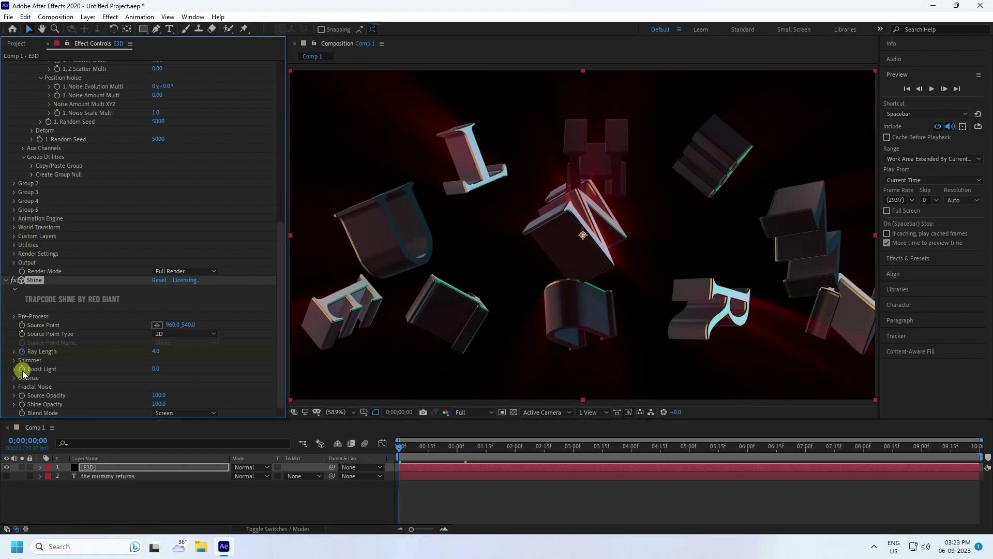
click(22, 369)
text(5)
key(Return)
text(10)
key(Return)
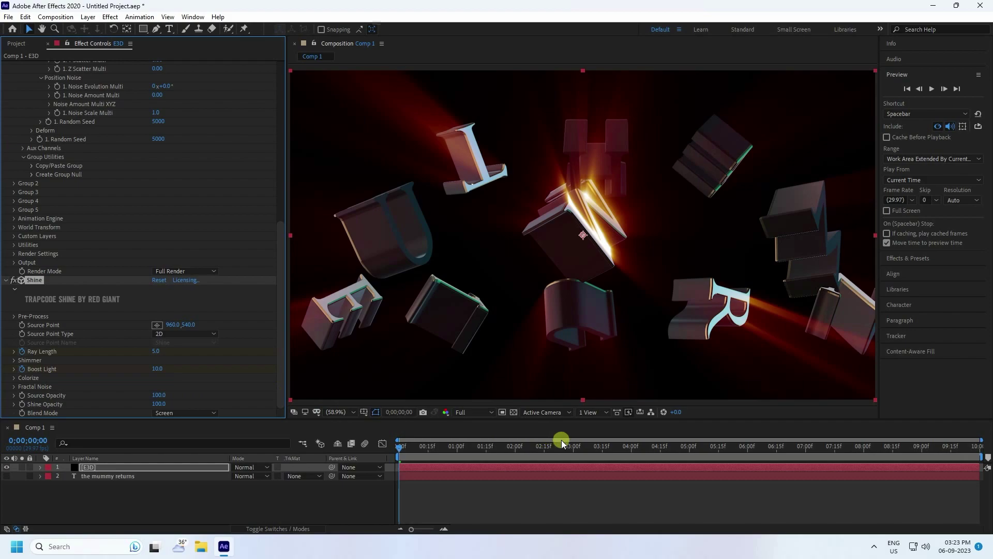
click(660, 447)
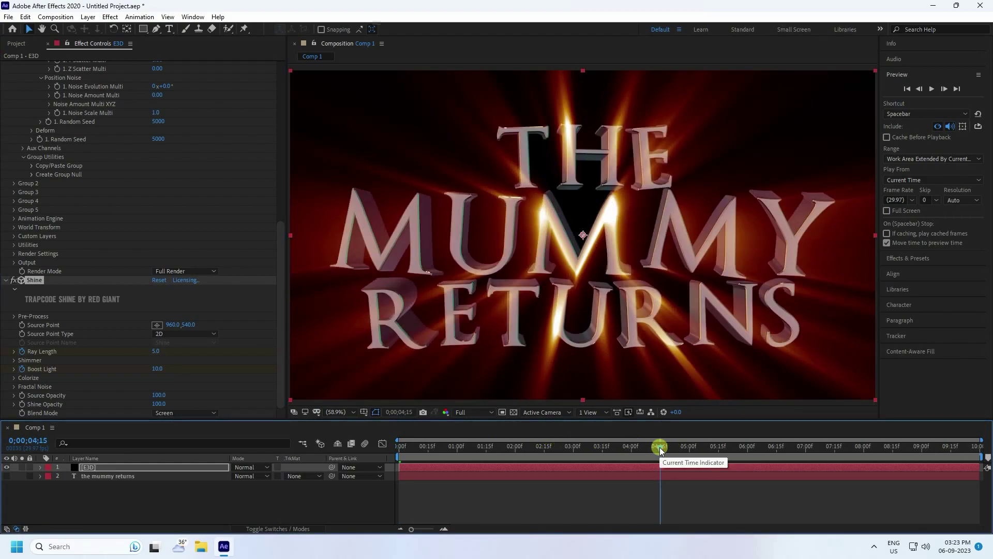
- Move the Shine Ray Length and Boost Light start keyframes to 4:15
click(96, 468)
key(u)
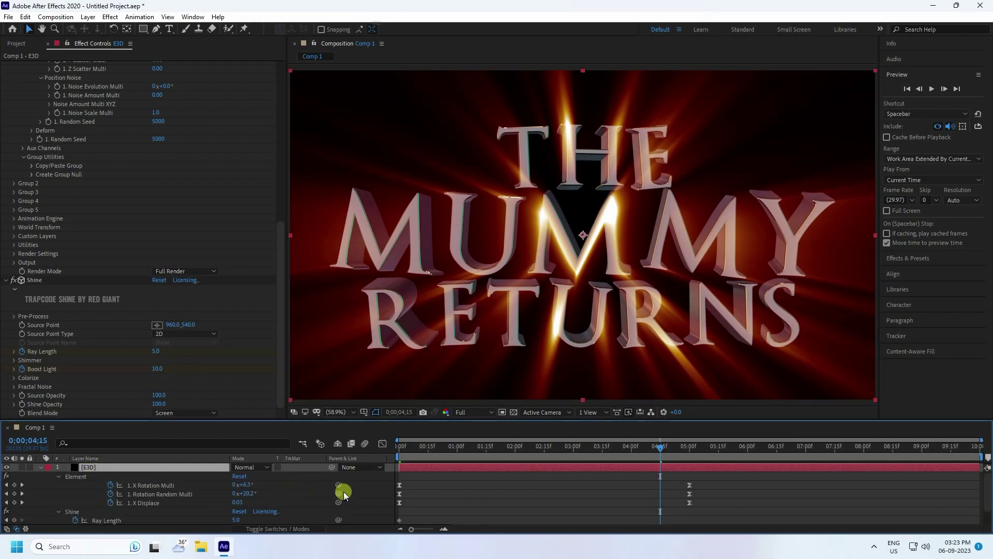
drag(357, 422, 371, 369)
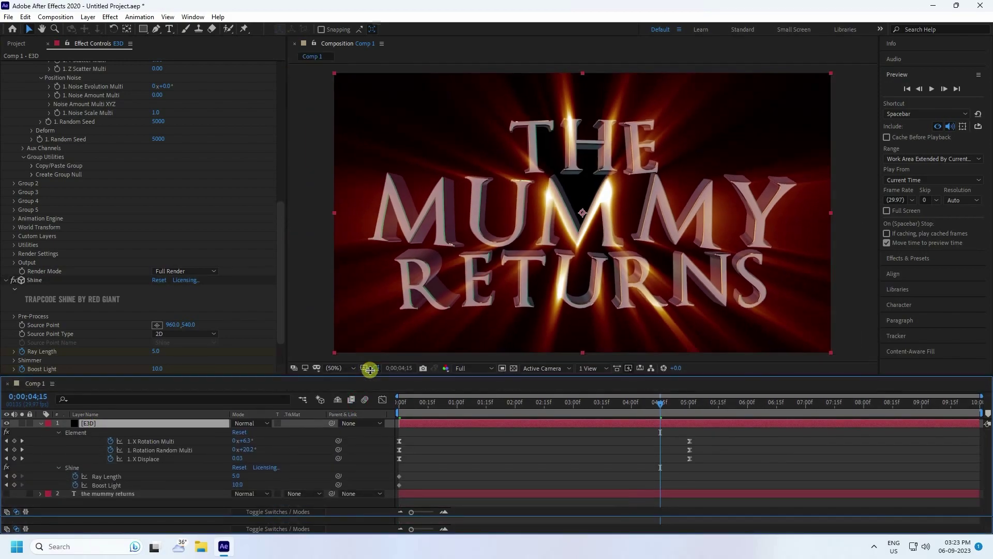
drag(402, 467, 597, 477)
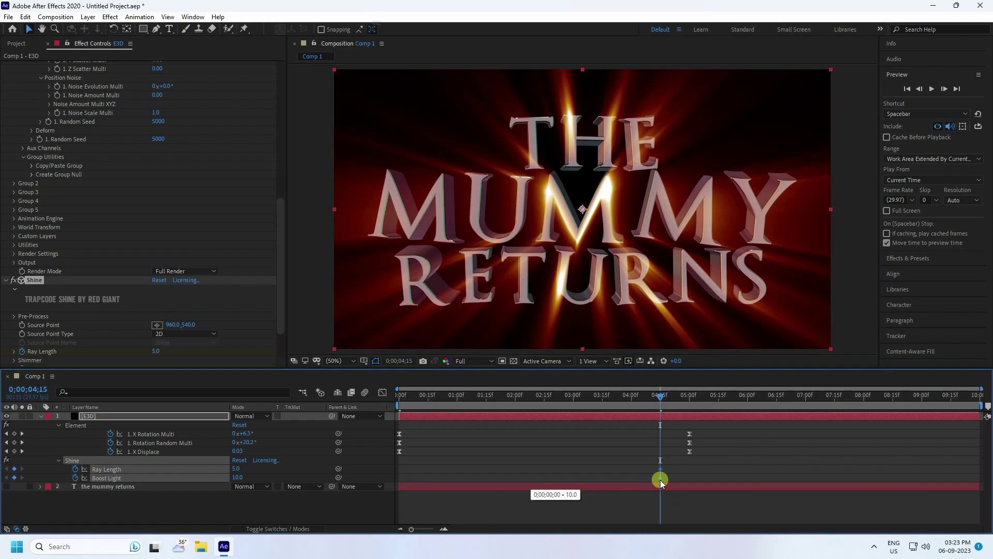
drag(660, 479, 660, 479)
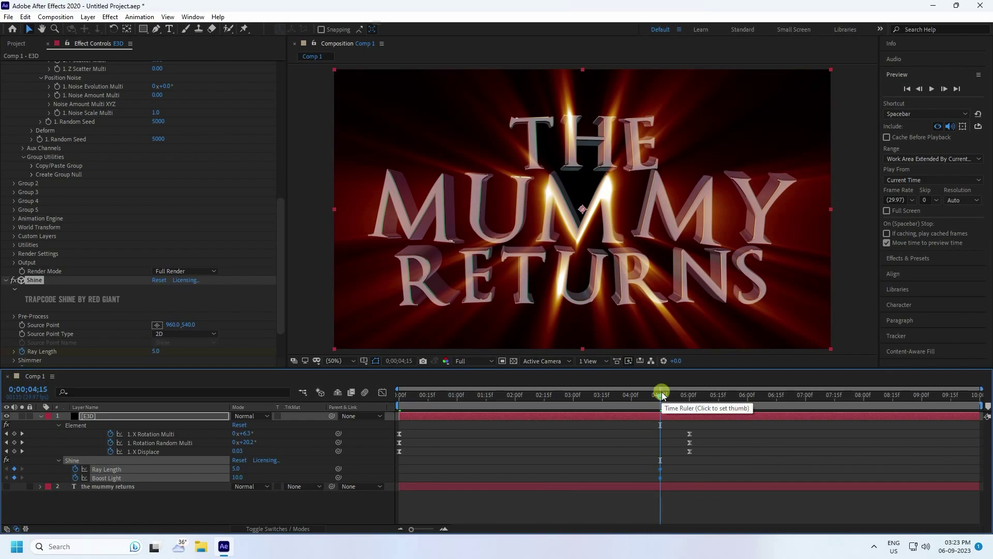
- Set Ray Length and Boost Light to 1 at 5:15, then preview from the start
drag(662, 396, 723, 403)
scroll(145, 314, down, 1)
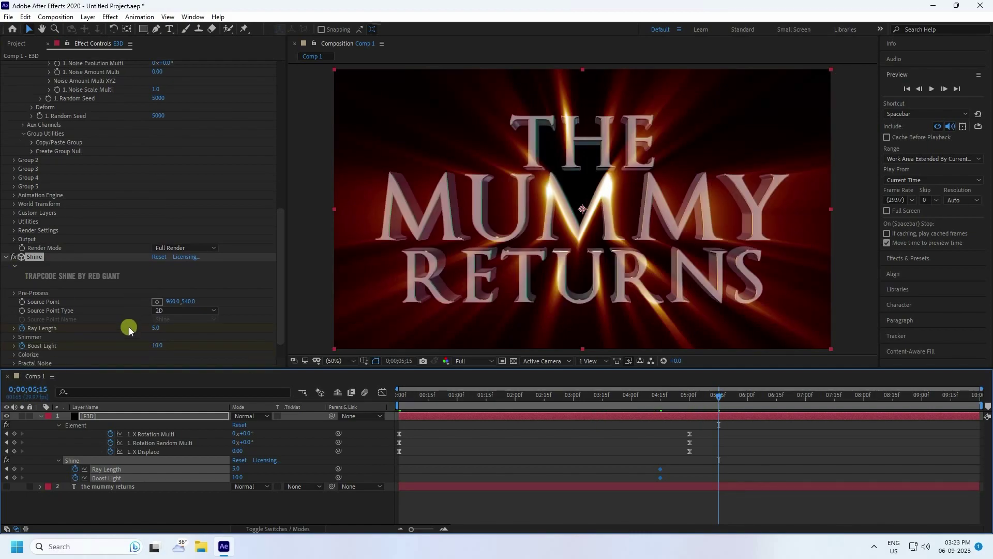
click(153, 329)
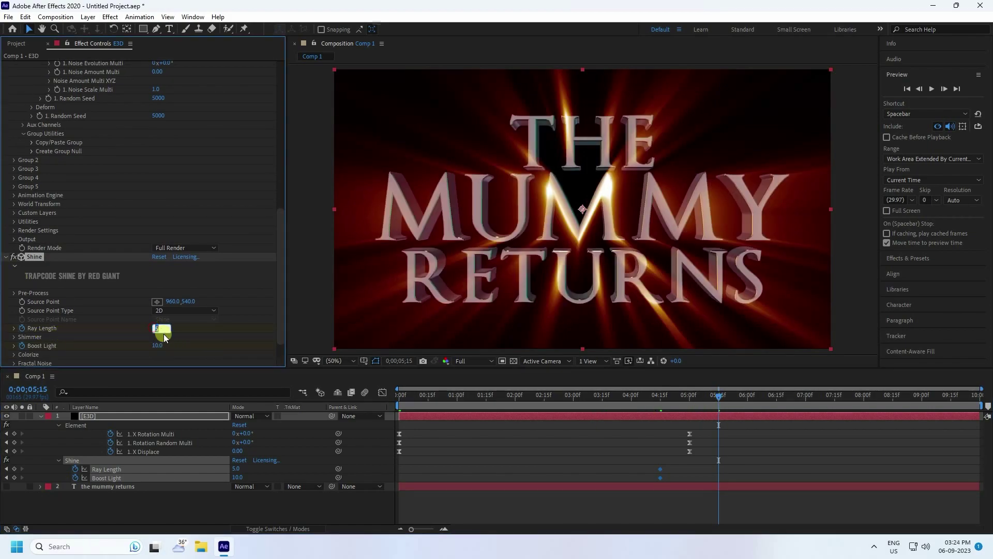
key(Return)
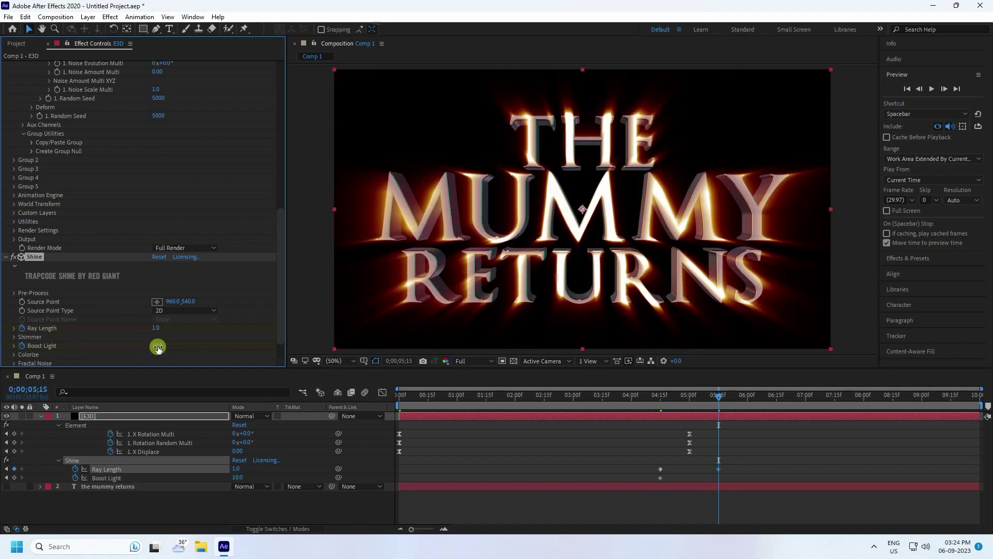
text(1)
key(Return)
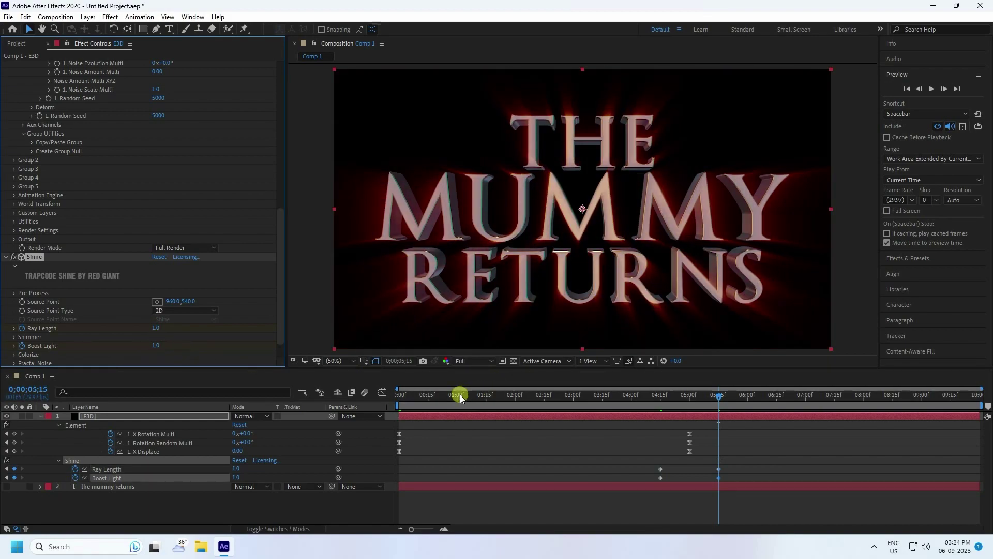
drag(460, 394, 279, 402)
key(space)
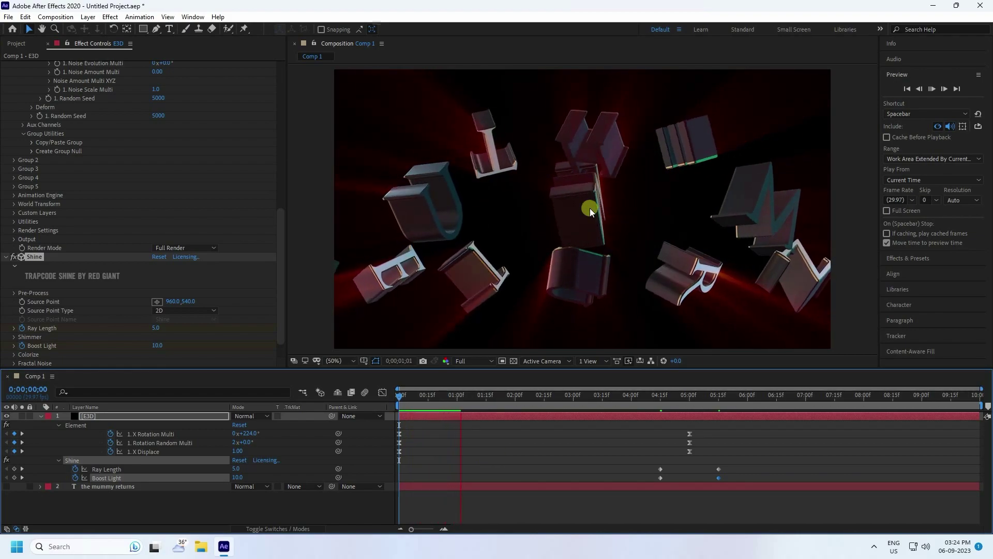
- Set the preview resolution to Auto and replay the animation from the start
click(470, 361)
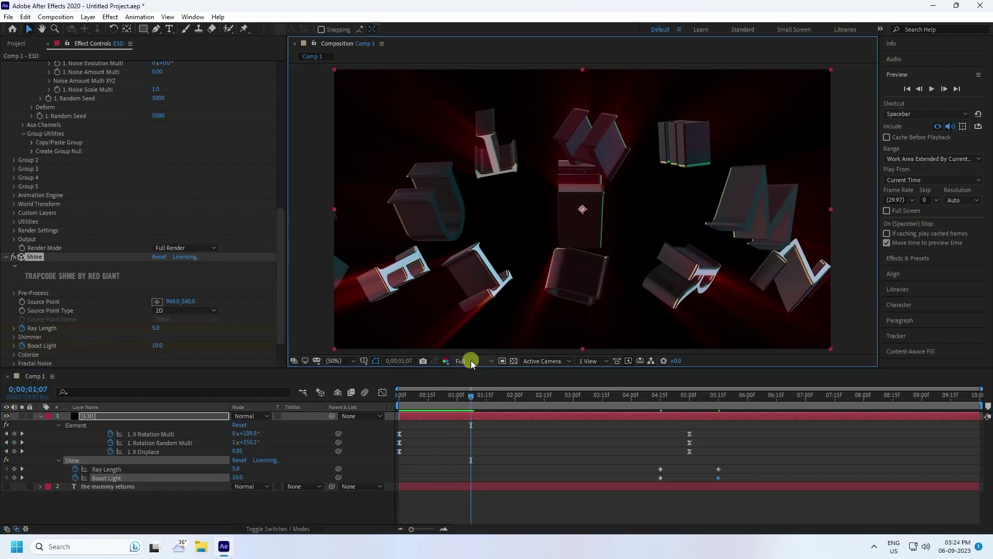
click(470, 360)
click(471, 372)
drag(473, 401, 388, 406)
key(space)
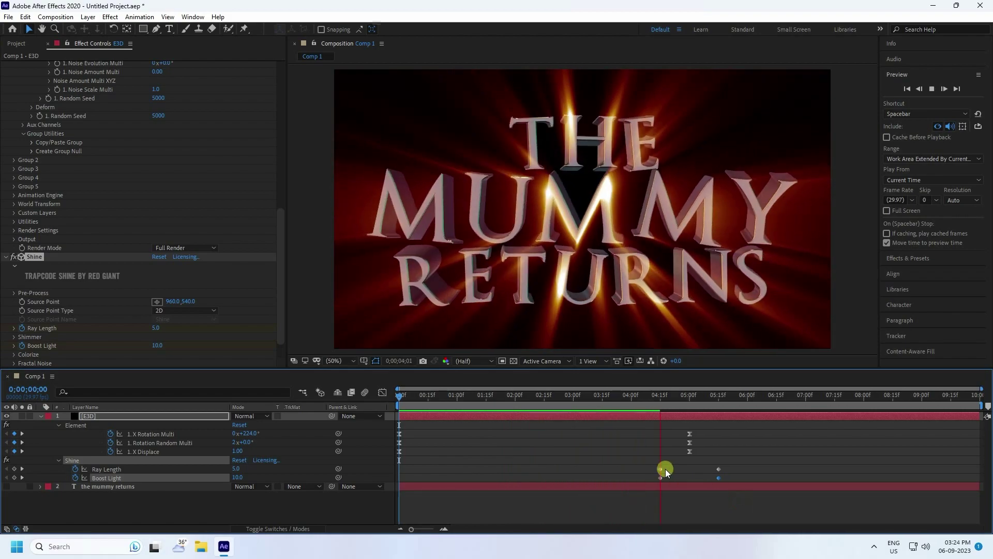
- Ease the four Shine keyframes with F9 and preview the dimming rays
click(742, 492)
drag(703, 482, 628, 464)
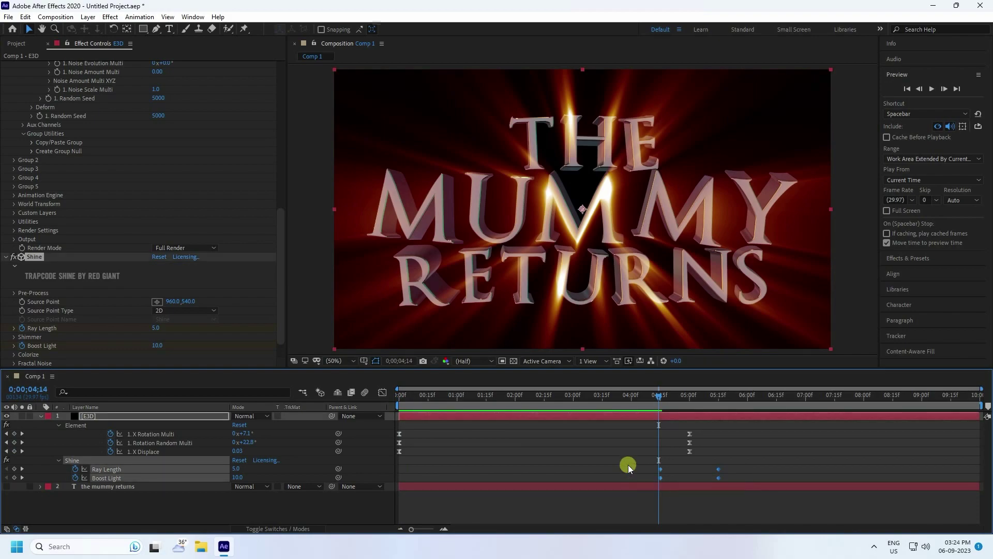
key(F9)
key(space)
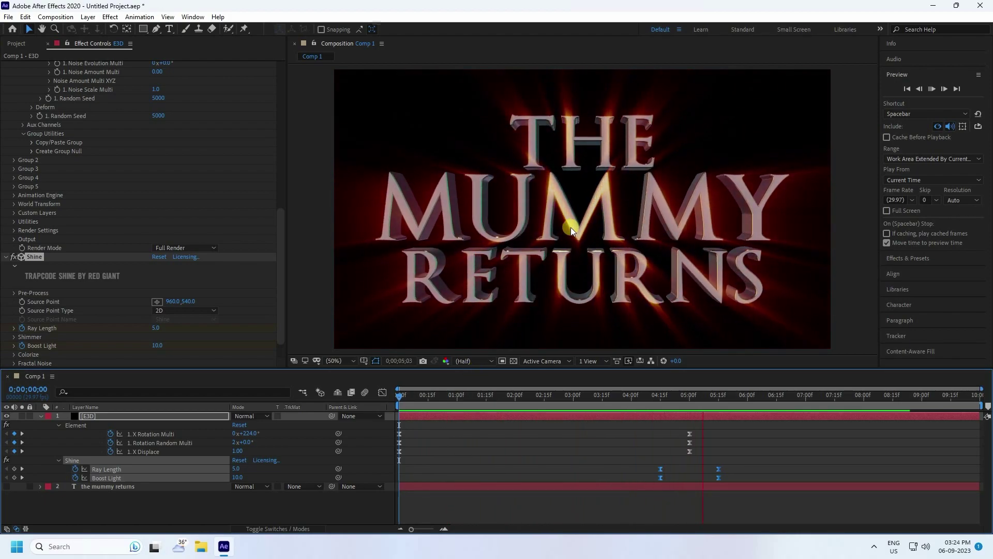
drag(660, 393, 336, 401)
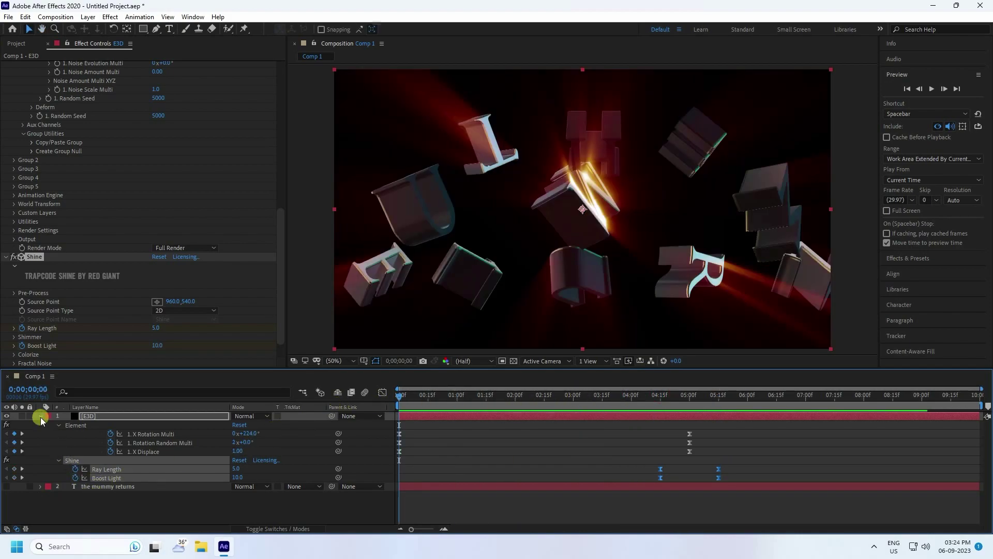
- Add a Two-Node 35mm Camera 1 layer via New > Camera and select it
click(40, 417)
click(72, 492)
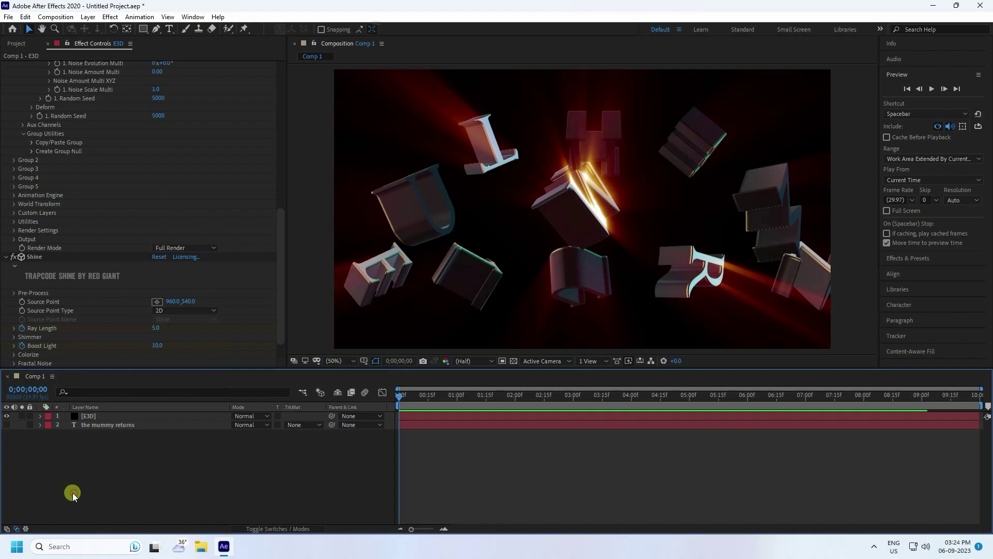
right_click(72, 492)
click(110, 373)
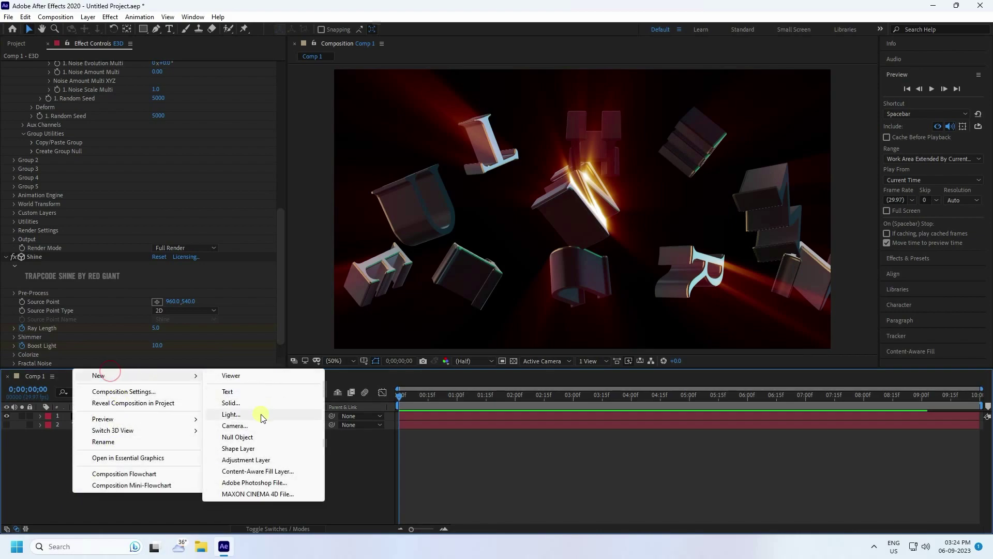
click(233, 425)
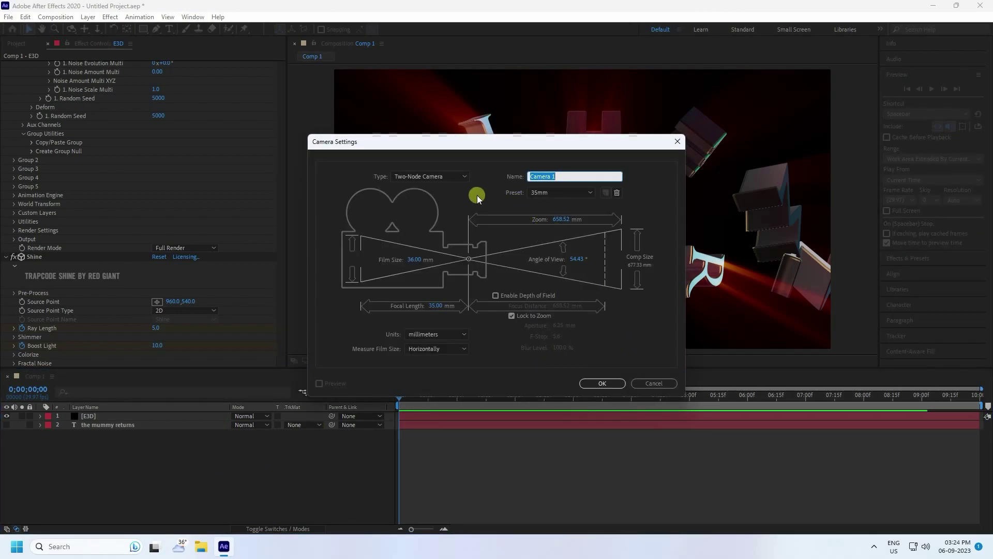
click(601, 384)
click(106, 417)
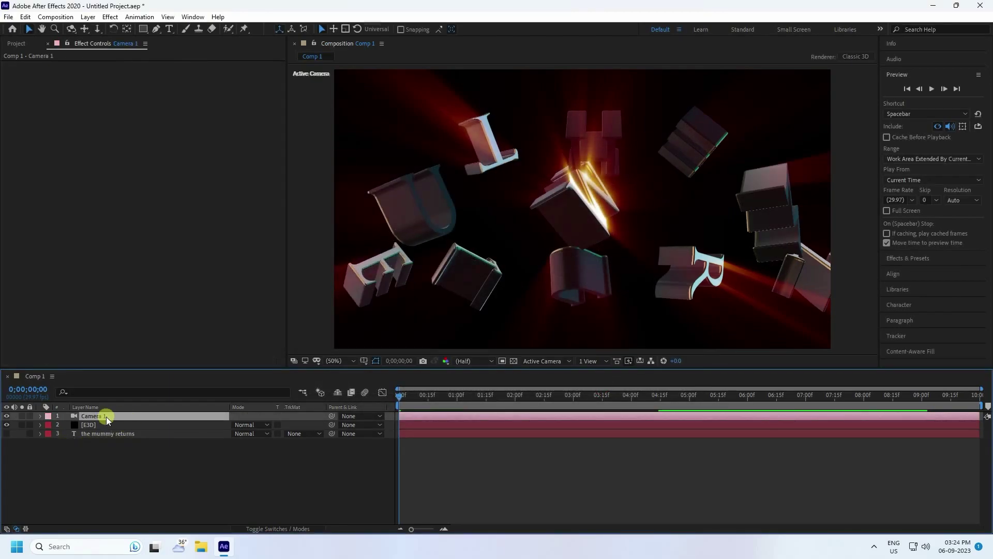
- Keyframe Camera 1's Position Z at -500 at the start of the comp
key(p)
click(274, 425)
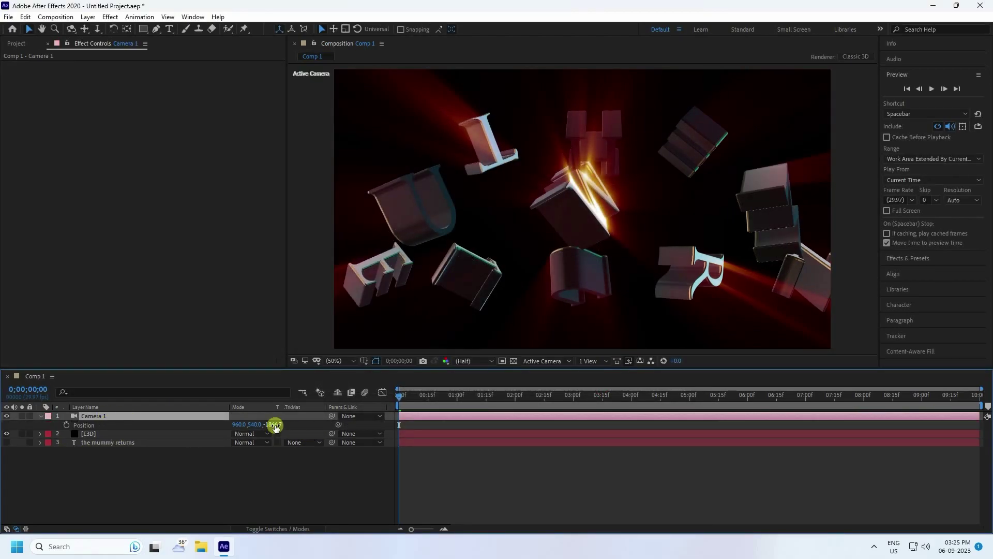
drag(276, 427, 878, 430)
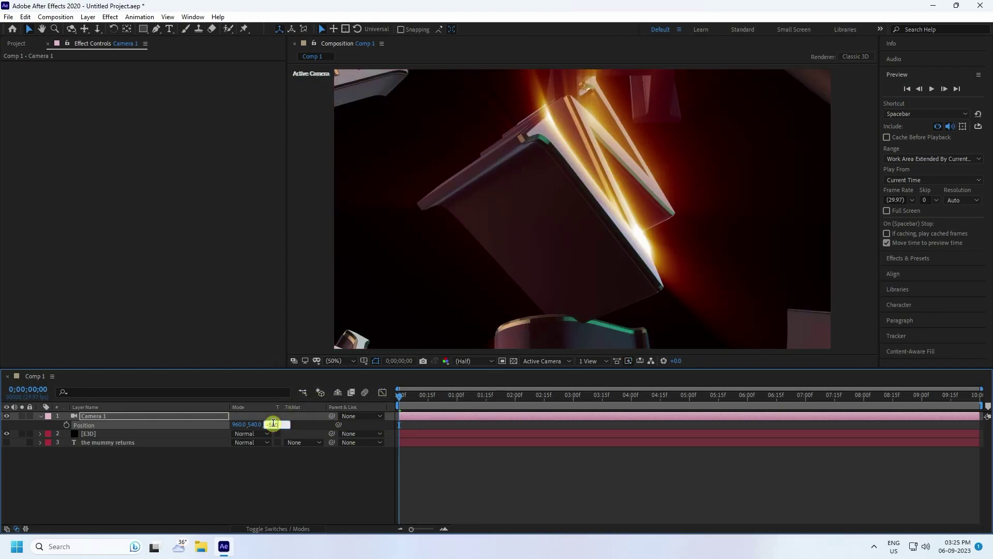
key(Return)
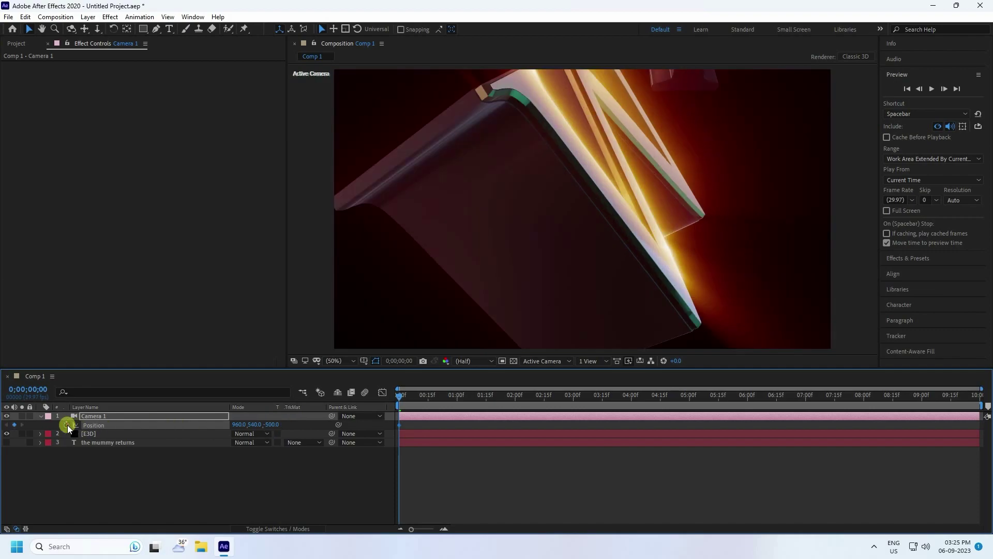
- Add a 5-second keyframe pulling Camera 1 back to Z -2000 to frame the title
click(691, 396)
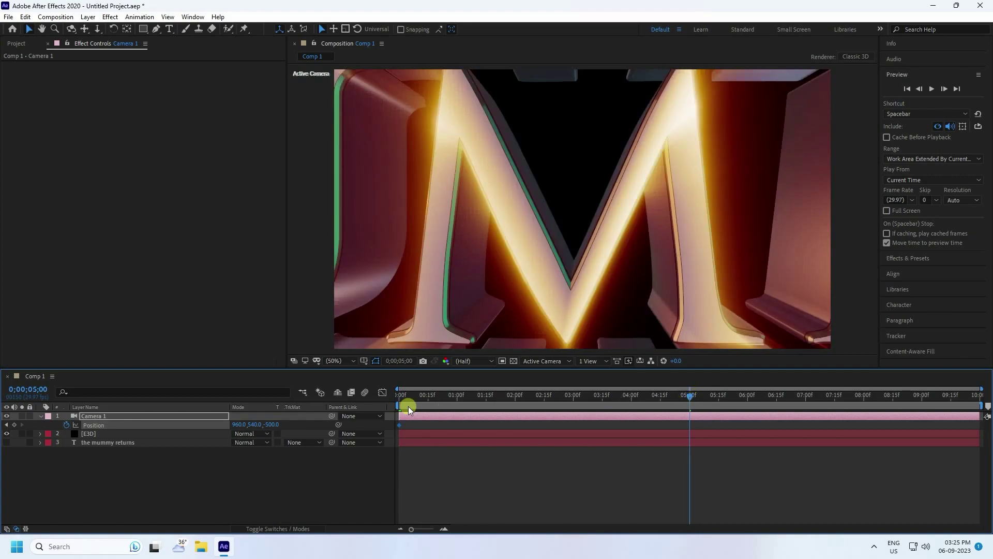
drag(275, 424, 11, 459)
drag(277, 425, 97, 440)
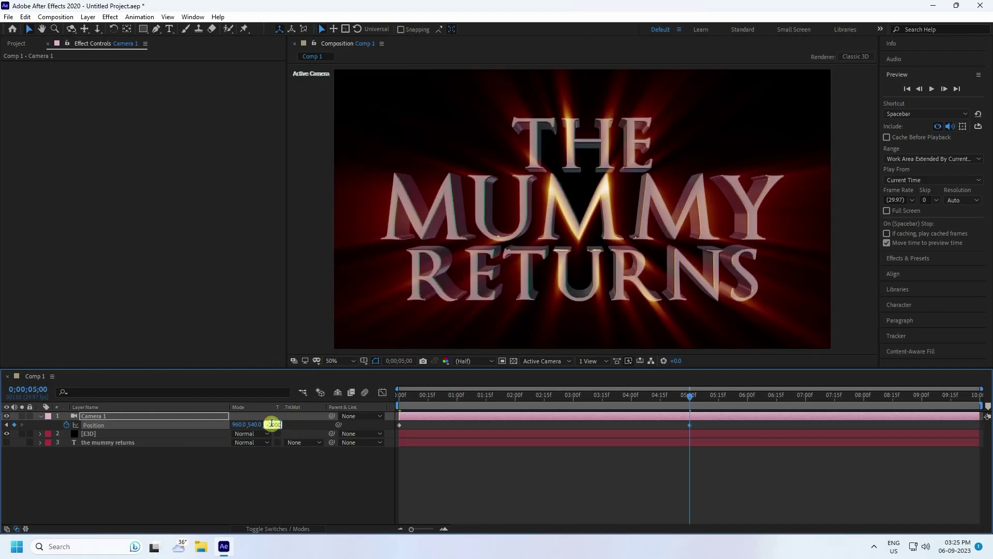
drag(272, 424, 268, 422)
click(107, 407)
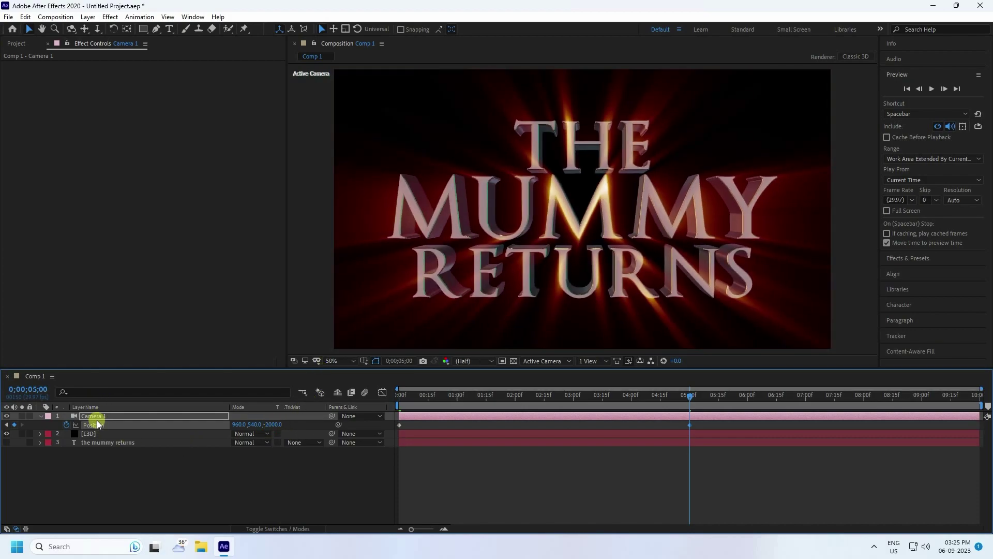
click(92, 416)
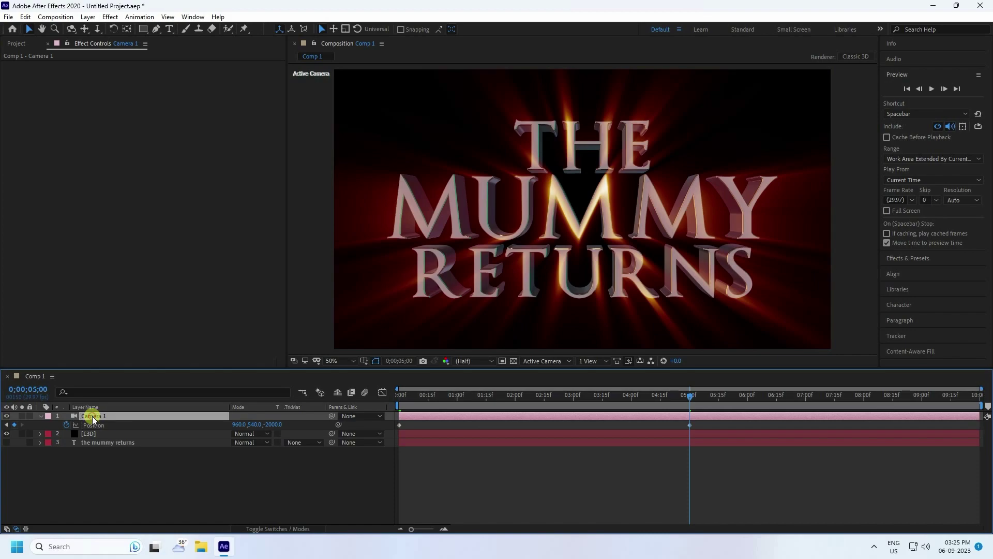
- Keyframe Camera 1's Z Rotation at 0° at 5 seconds
key(r)
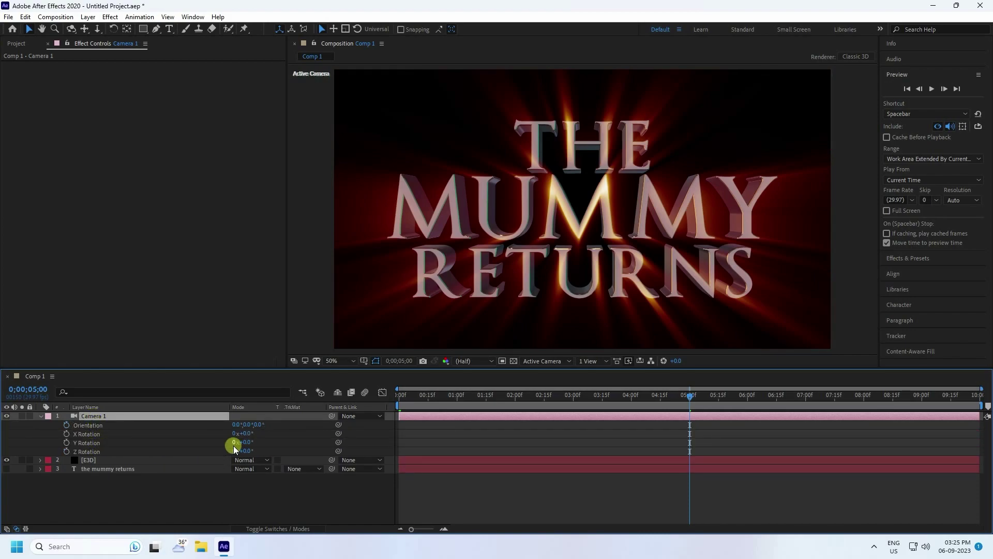
drag(233, 447, 268, 453)
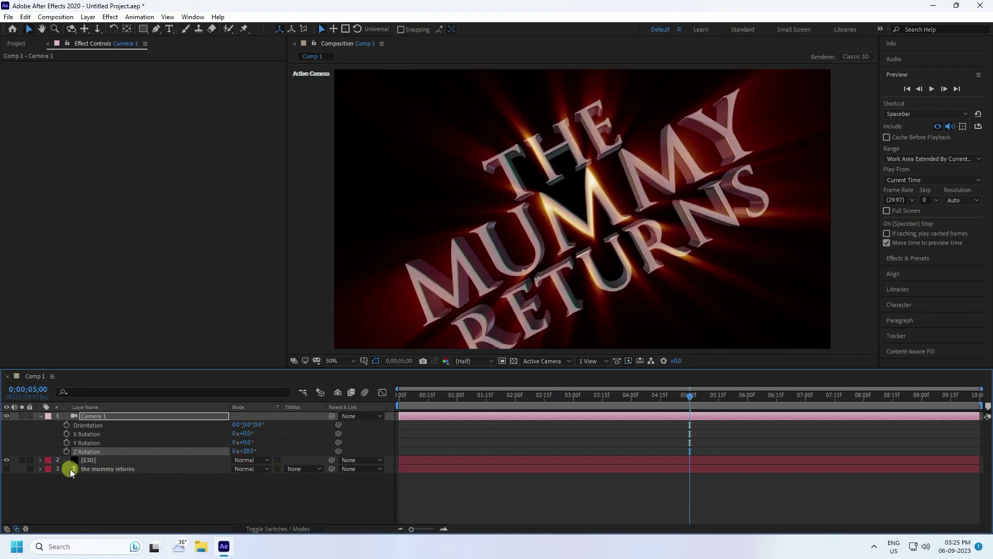
key(ctrl+z)
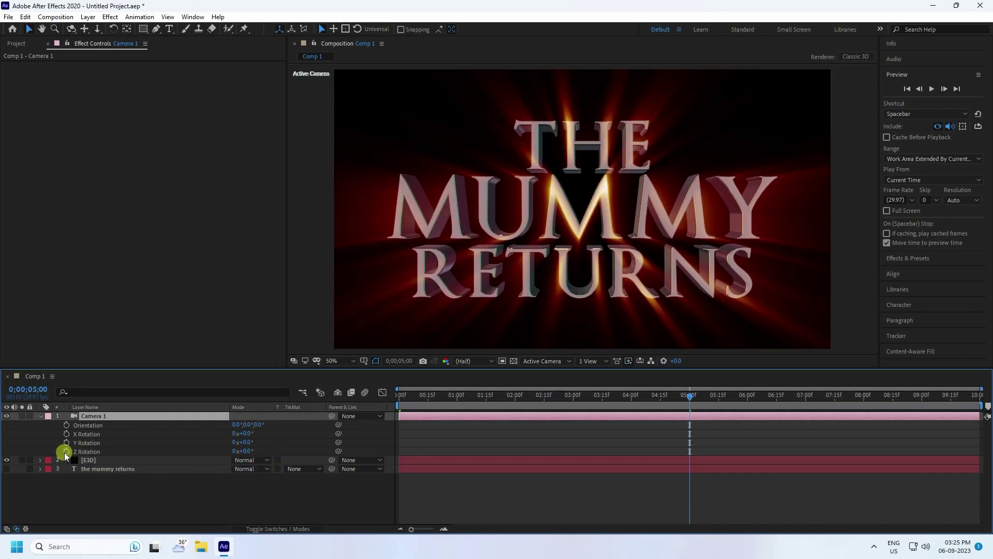
click(66, 451)
drag(424, 397, 388, 406)
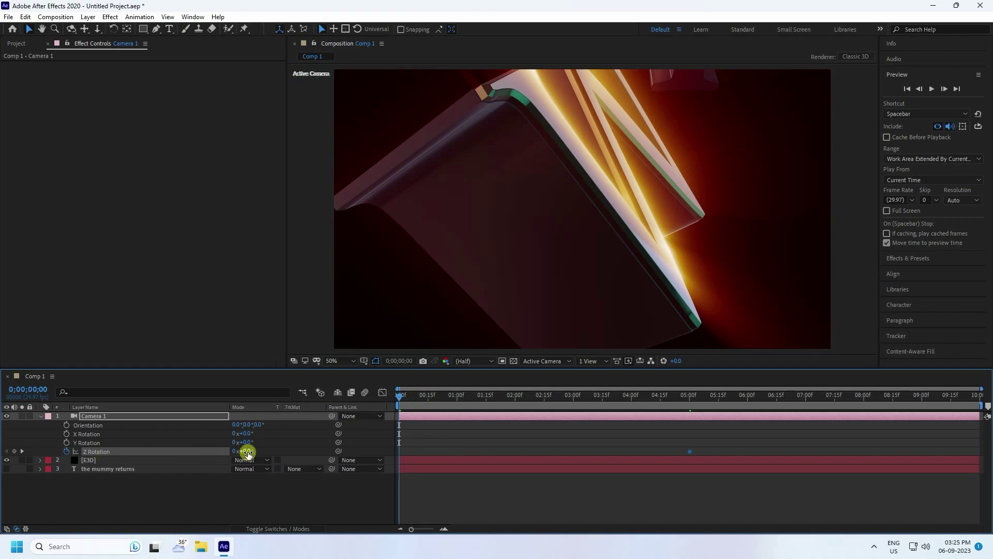
- Set the camera roll to 90° at the first frame and preview the animation
drag(247, 453, 290, 449)
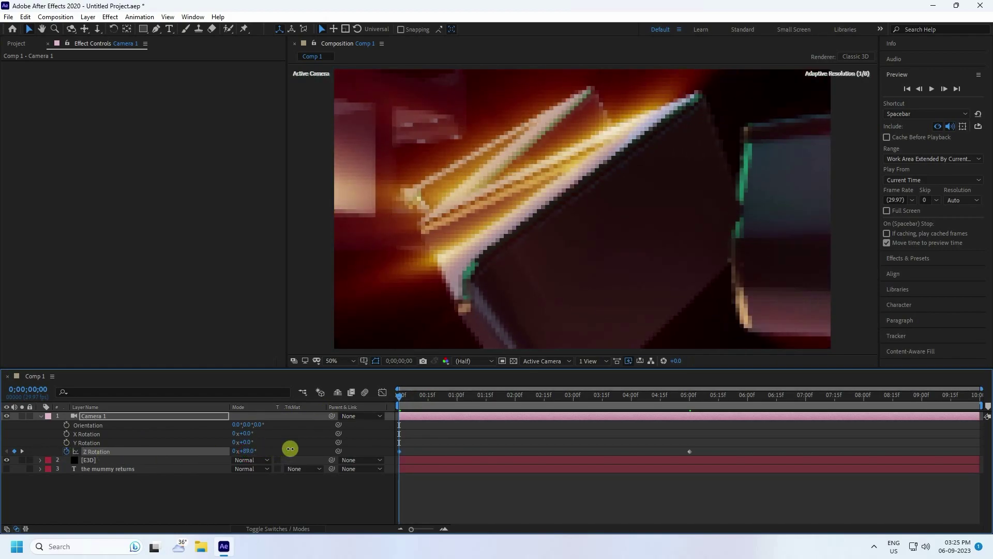
click(249, 452)
text(90)
key(Return)
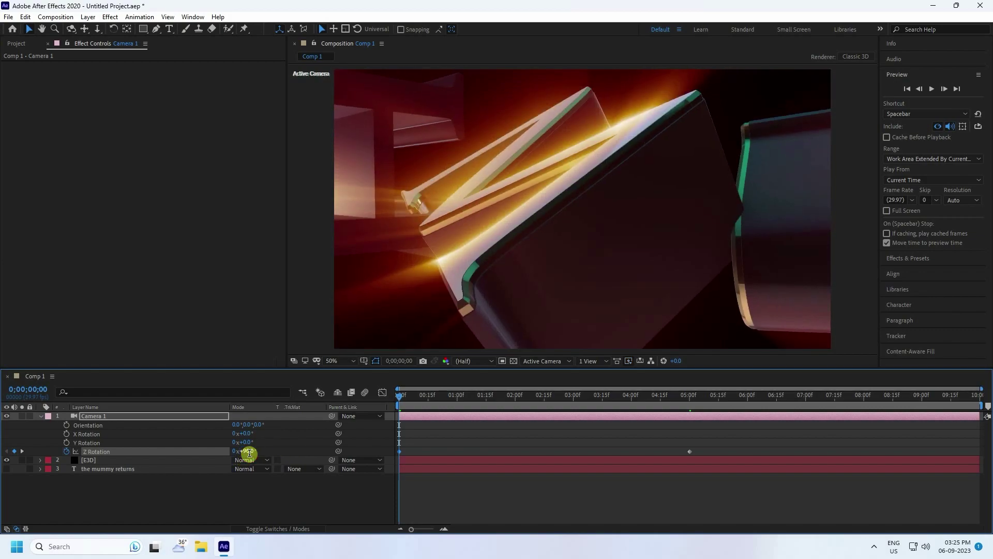
key(space)
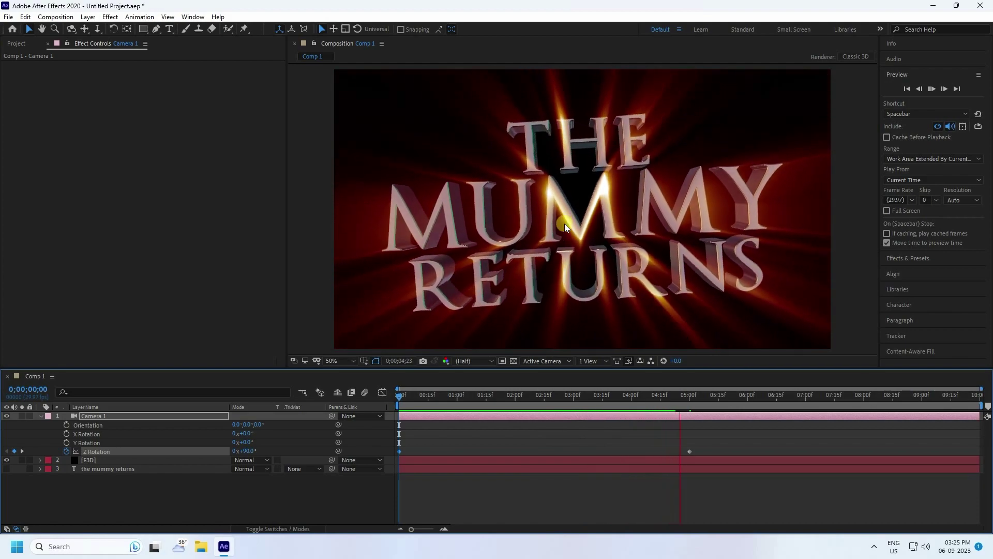
key(space)
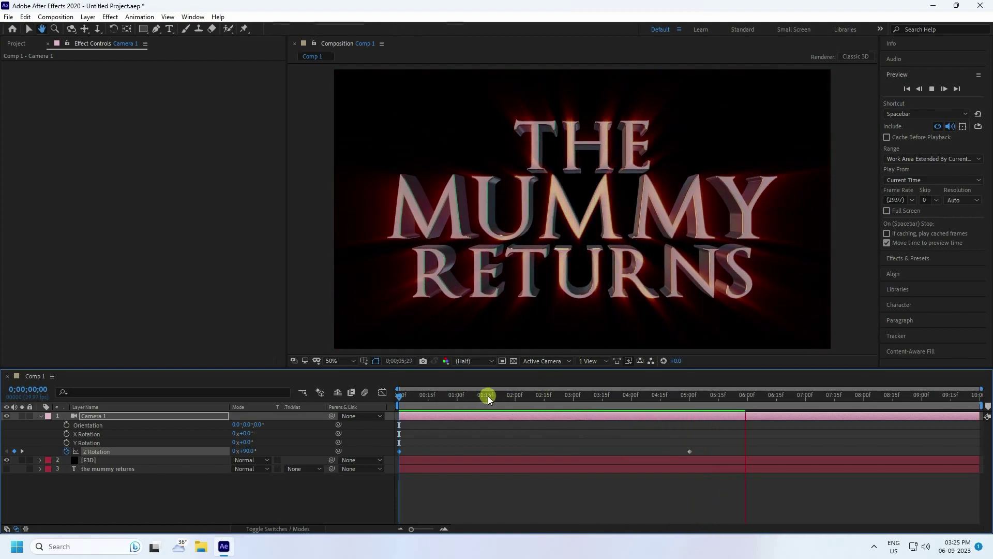
- Reveal the E3D layer's keyframes and move to the Shine keyframe at 4:15
click(89, 459)
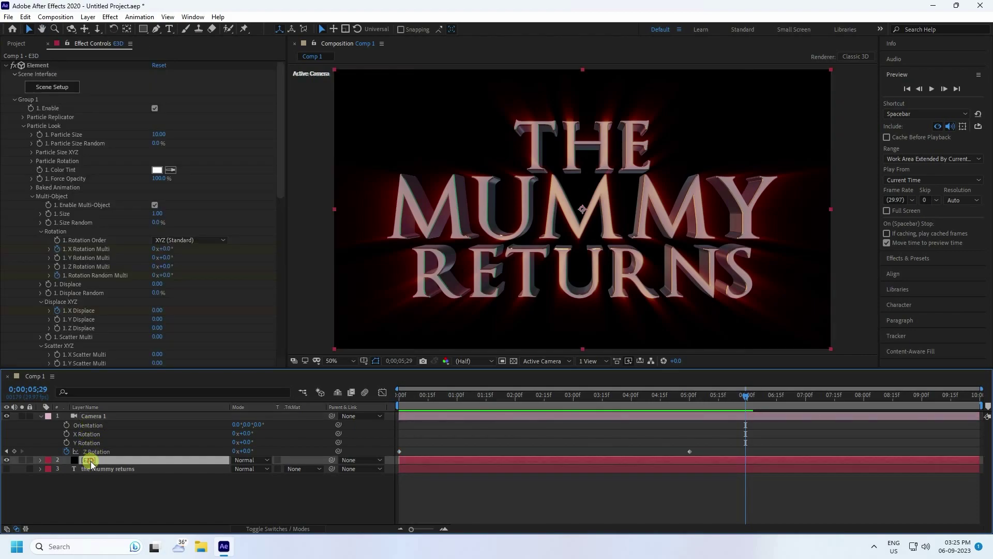
key(u)
scroll(92, 490, down, 1)
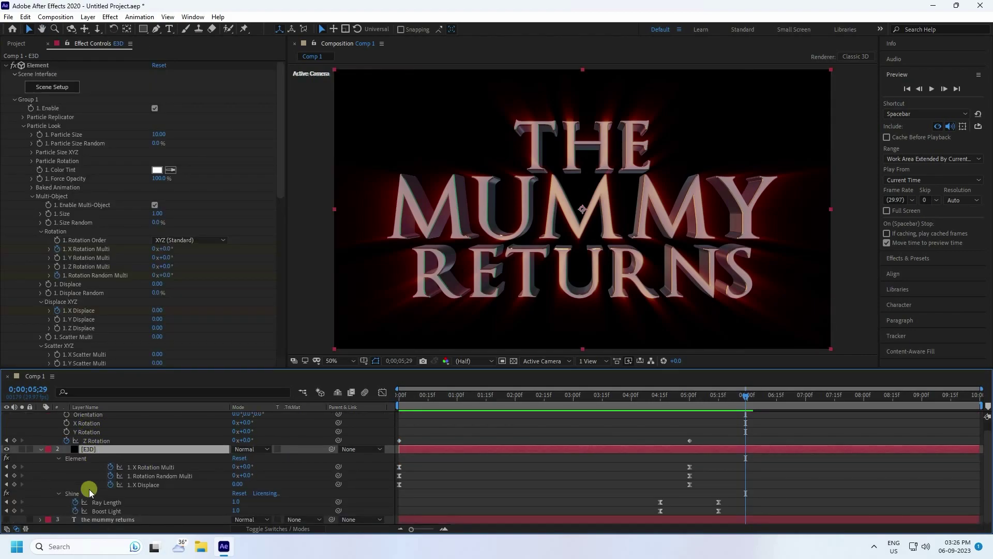
click(6, 502)
click(6, 501)
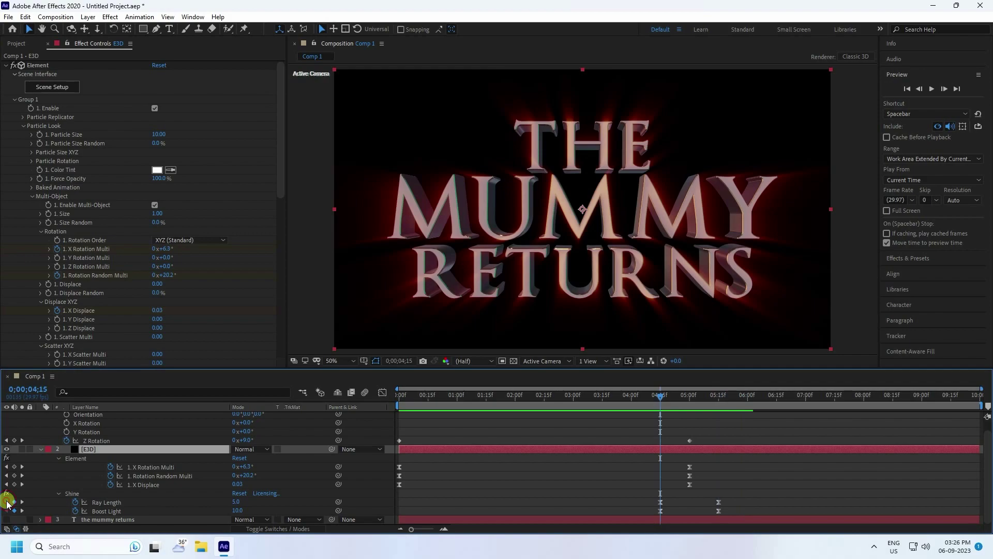
click(15, 99)
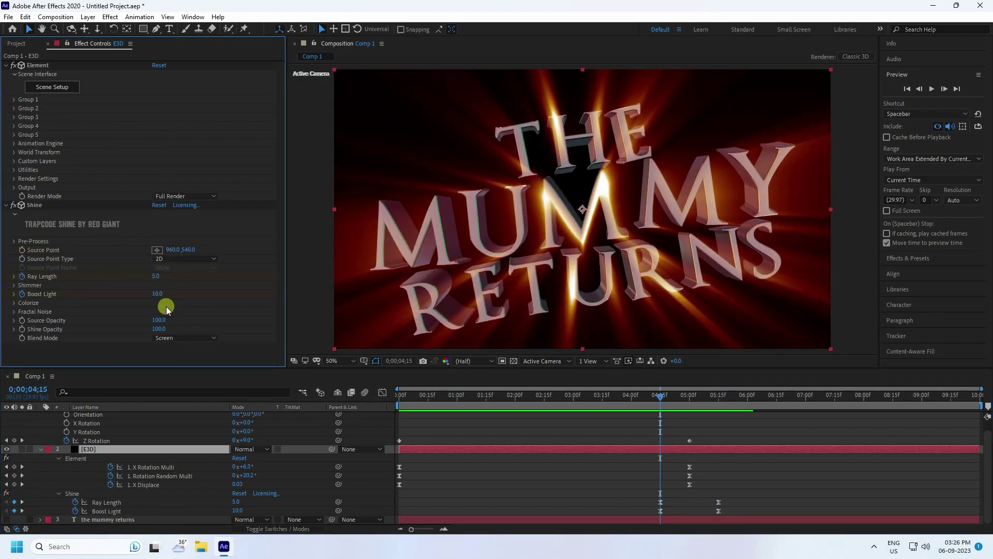
- Set the Shine blend mode to Add, preview from the start, and collapse Camera 1
click(171, 338)
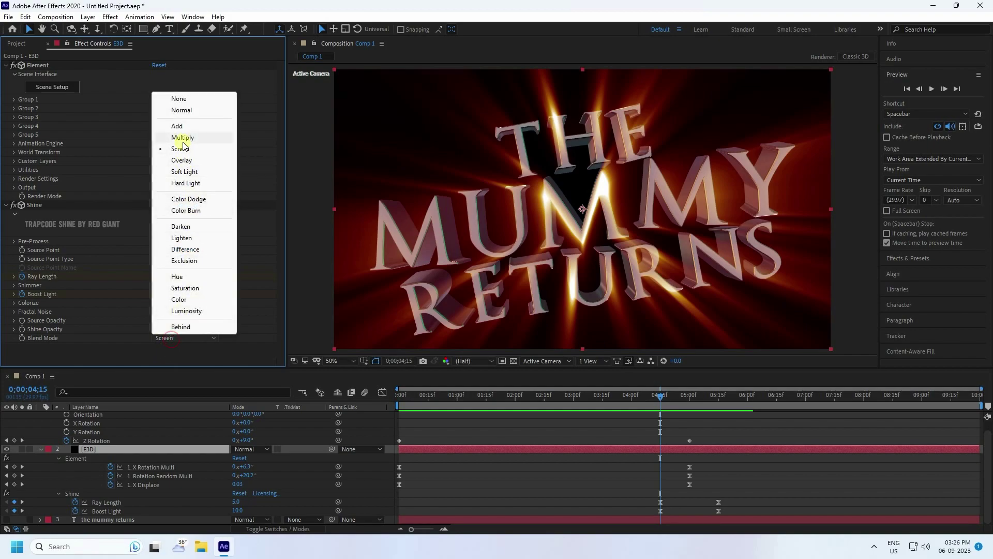
click(181, 126)
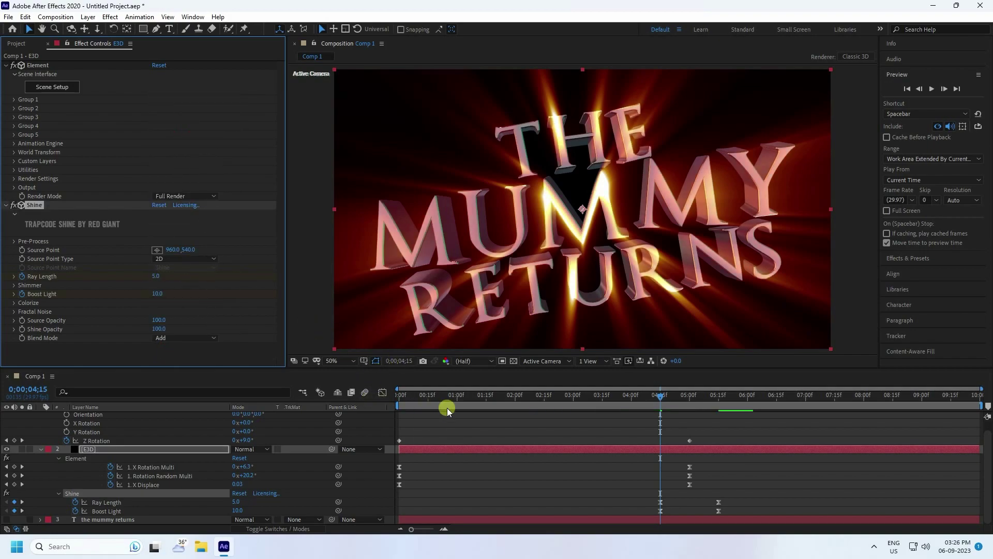
drag(417, 399, 352, 397)
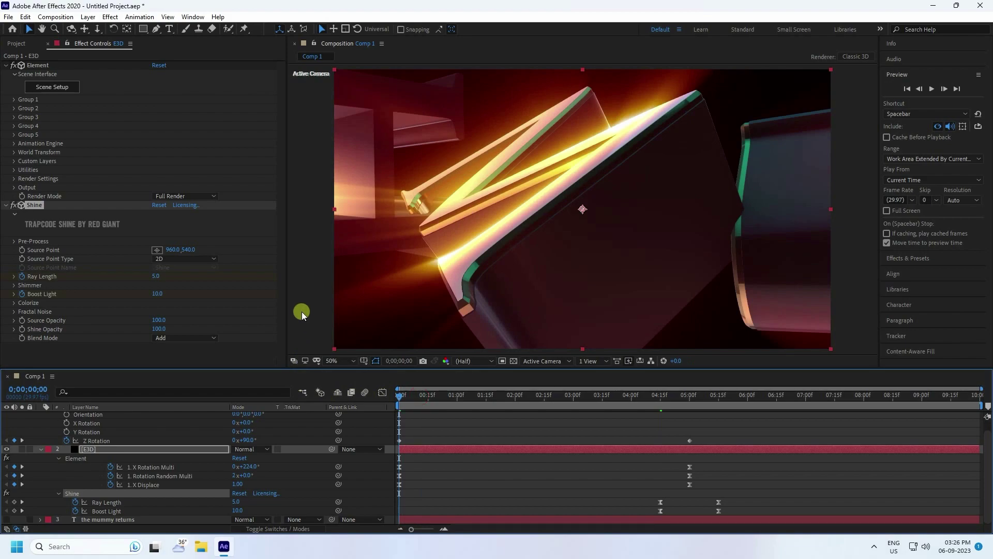
key(space)
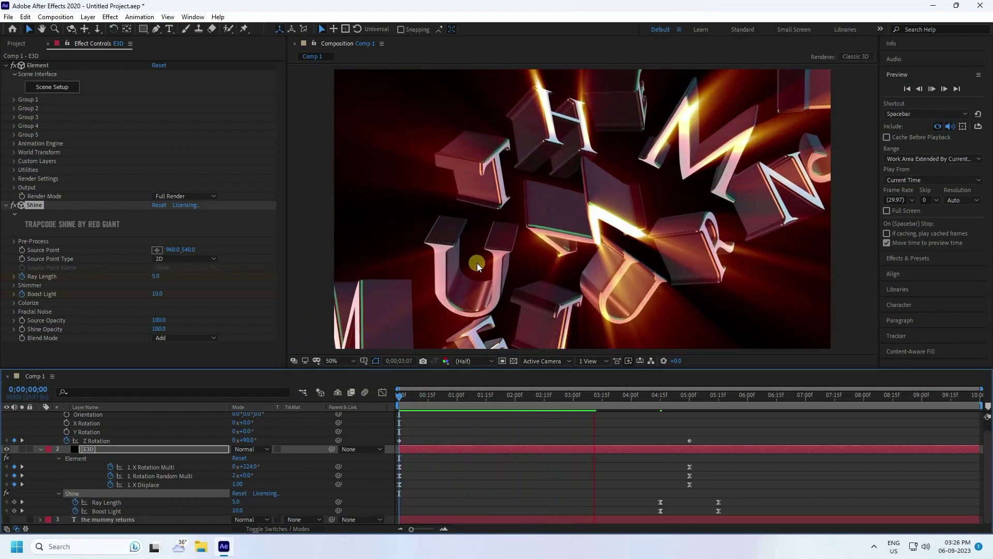
key(space)
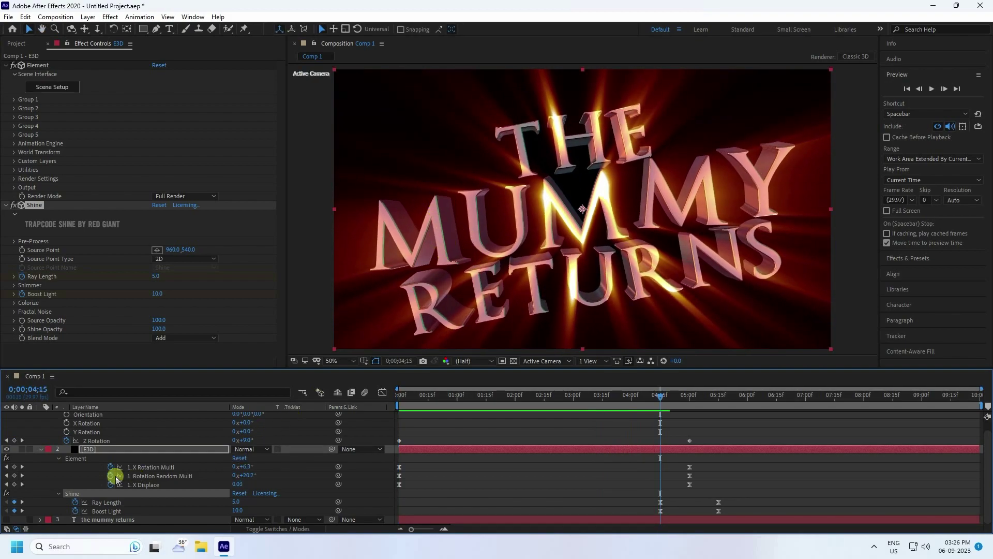
scroll(40, 434, up, 1)
click(42, 417)
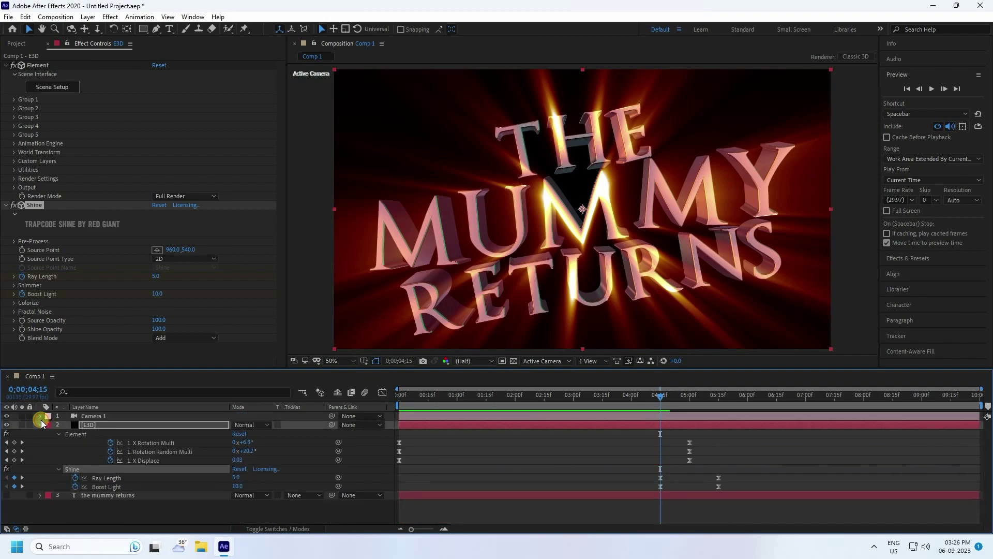
click(106, 427)
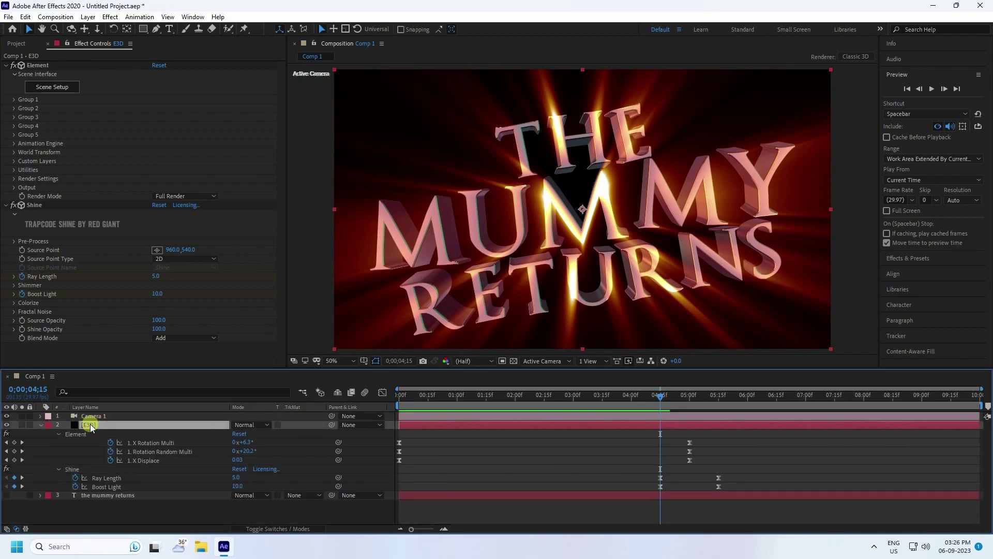
- In Element 3D Scene Setup, apply the Physical Bright_Light material to Bevel 3
click(57, 87)
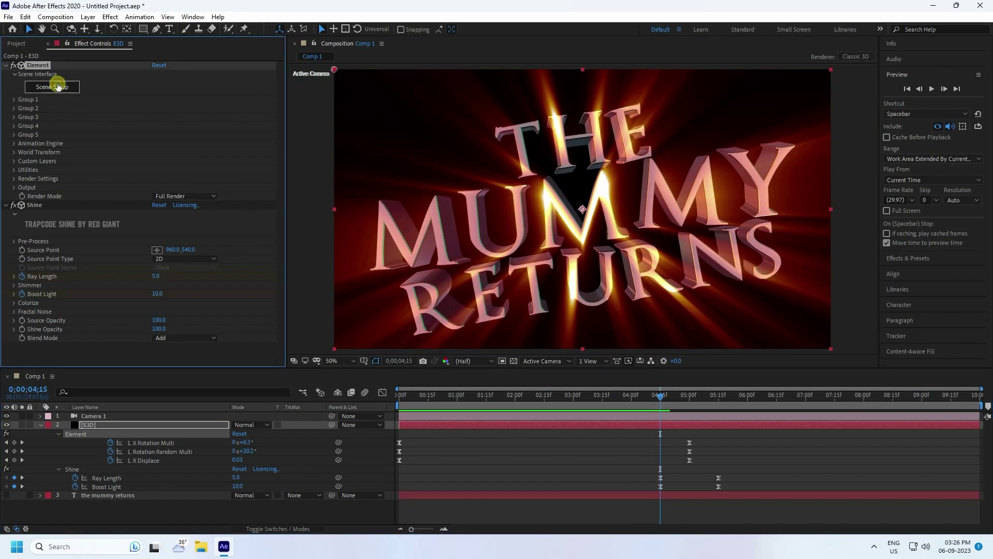
click(58, 86)
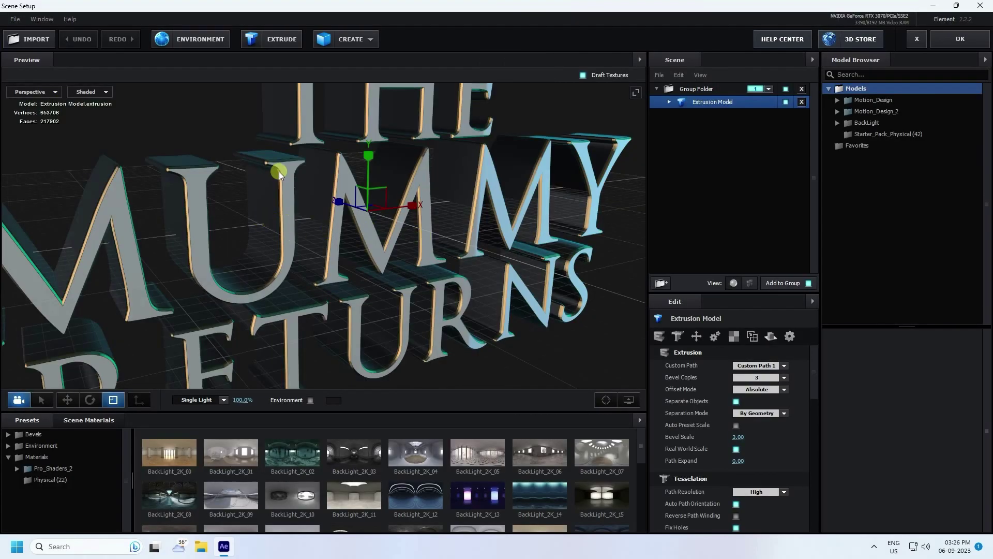
scroll(278, 172, up, 10)
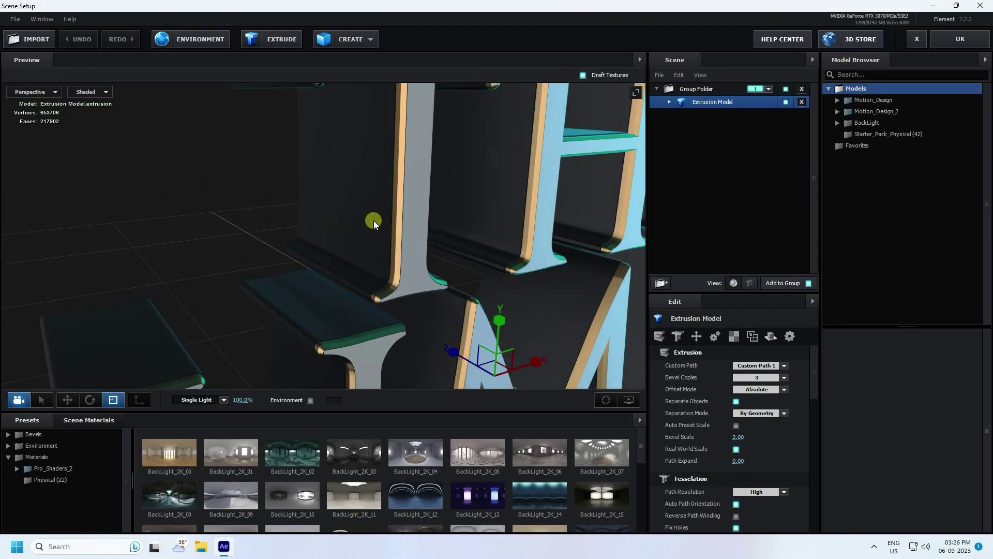
click(45, 479)
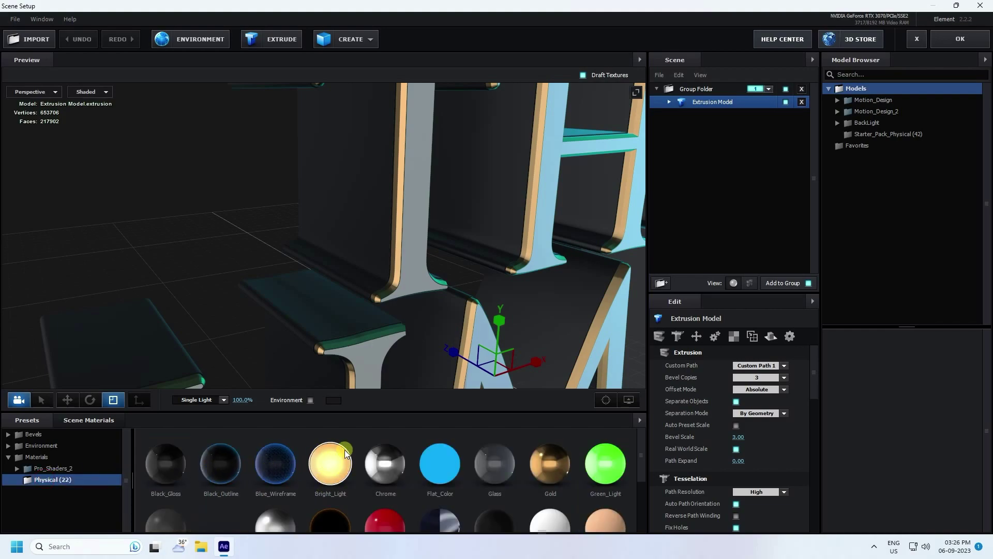
click(669, 102)
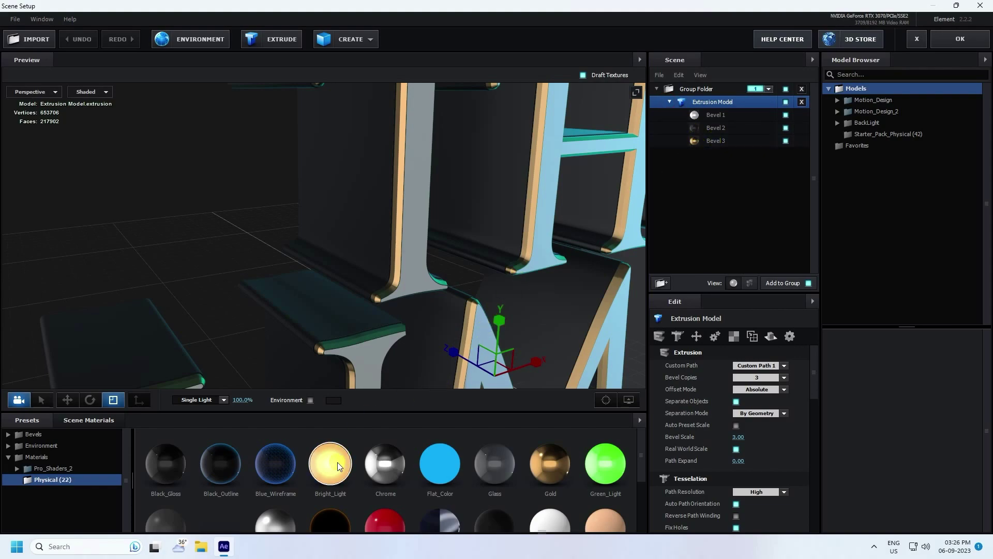
drag(338, 461, 713, 141)
- Orbit the preview to check the glowing edges, then apply the scene to After Effects
drag(403, 262, 217, 297)
drag(228, 297, 194, 365)
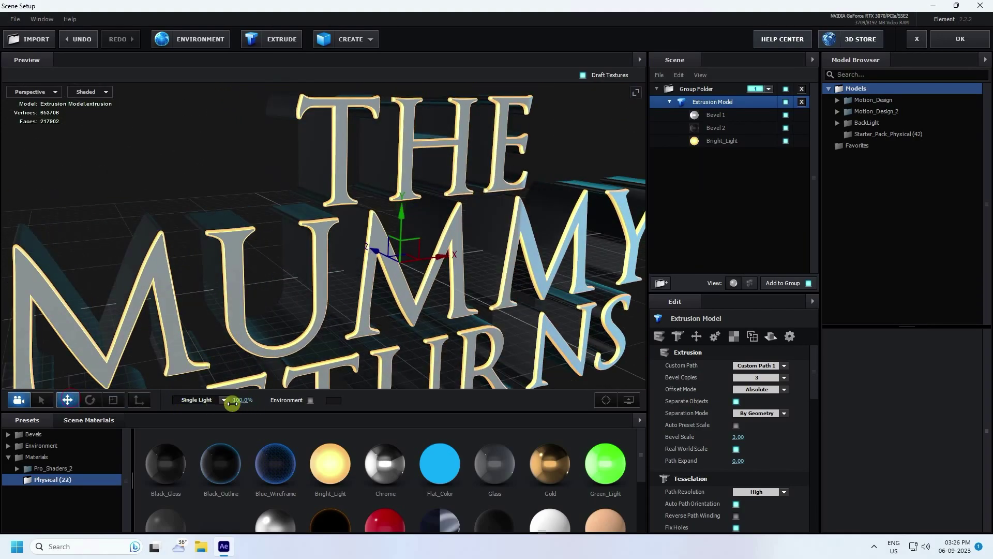
click(188, 42)
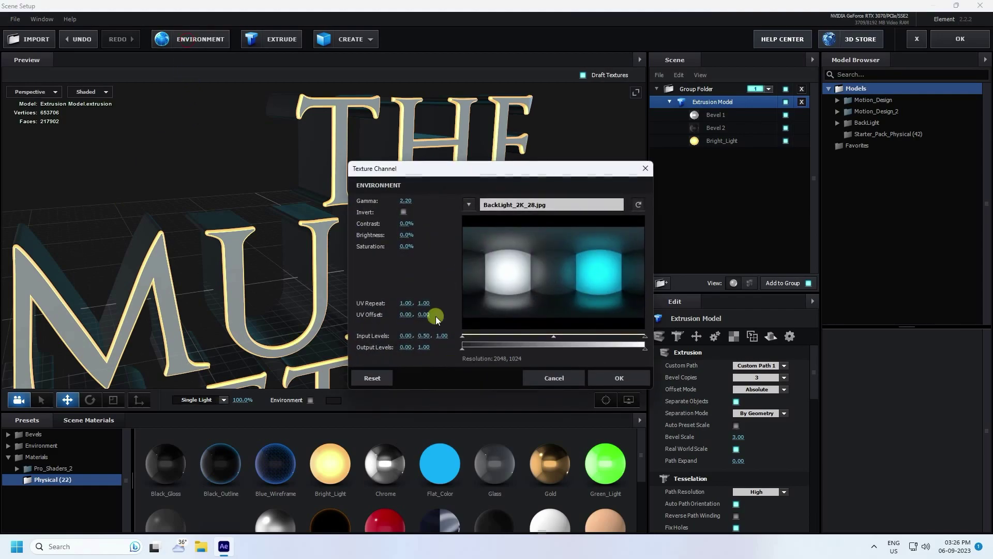
click(526, 377)
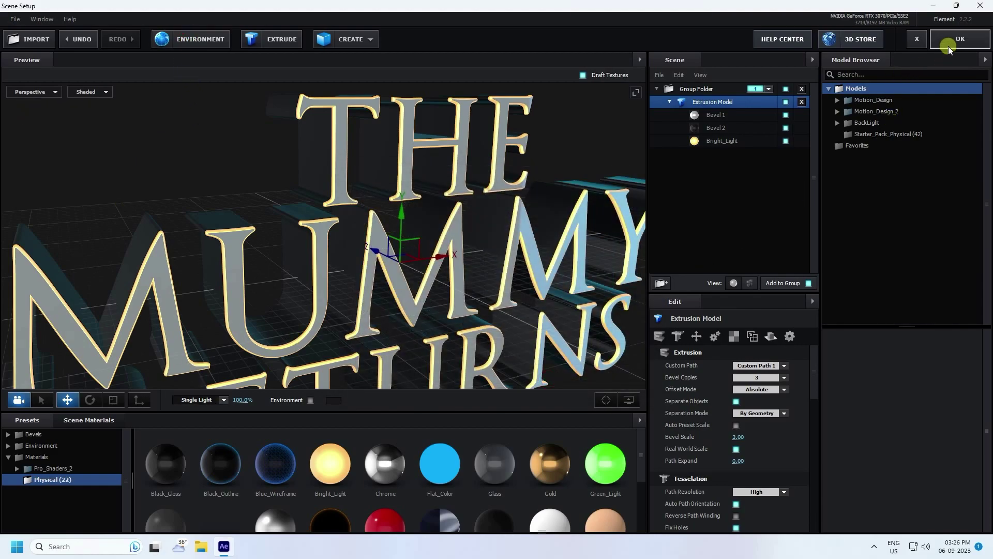
click(948, 45)
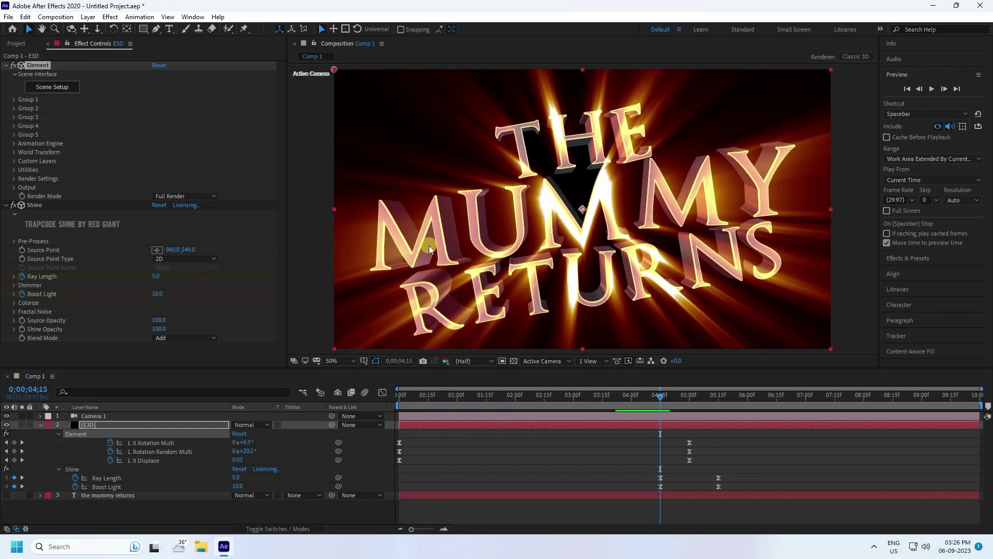
- Preview the title from 0 seconds, then collapse the E3D layer and show the Project panel
drag(658, 396, 384, 405)
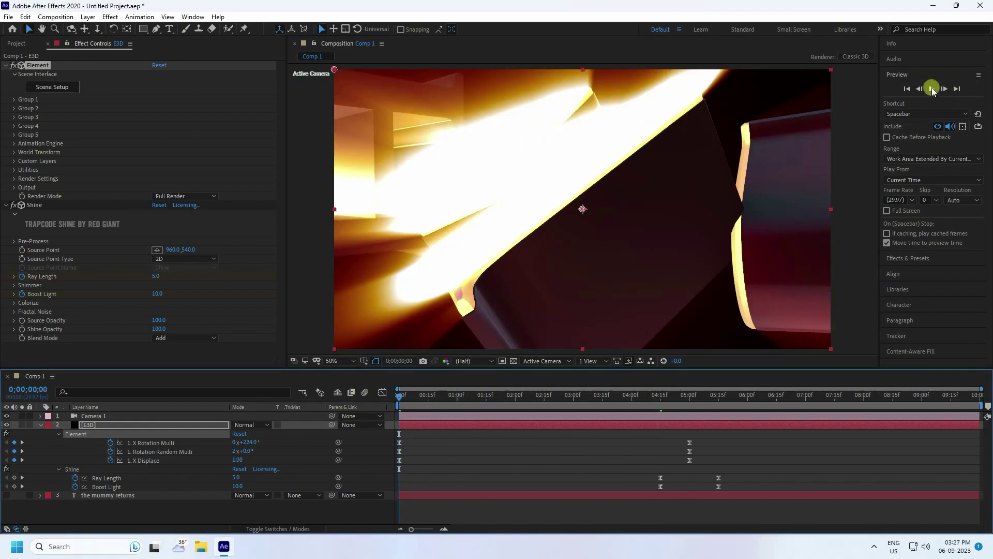
click(932, 88)
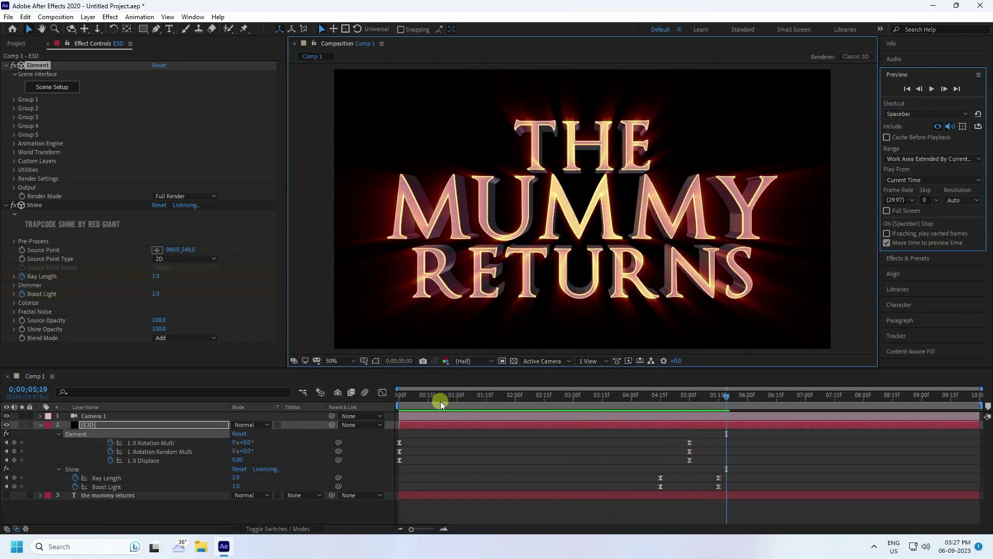
click(433, 394)
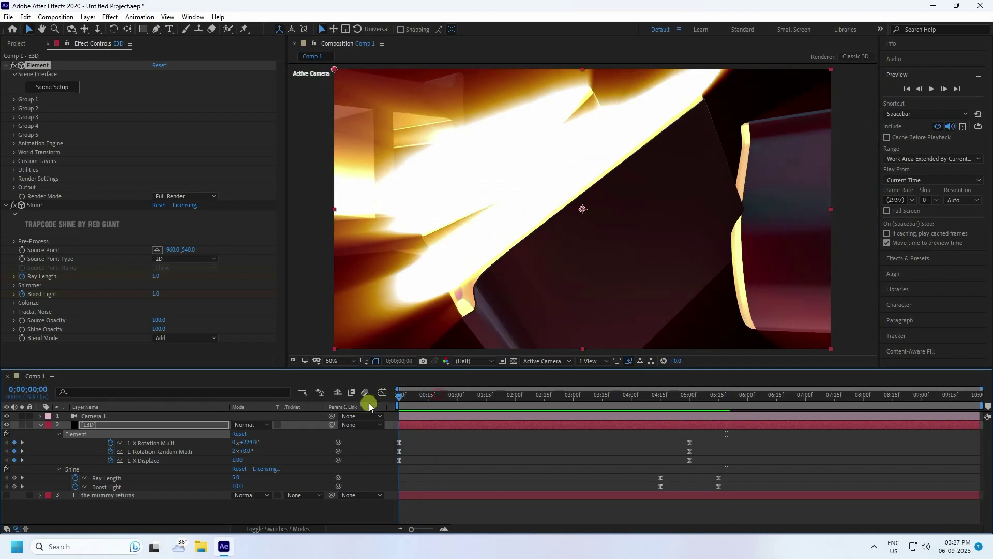
click(41, 425)
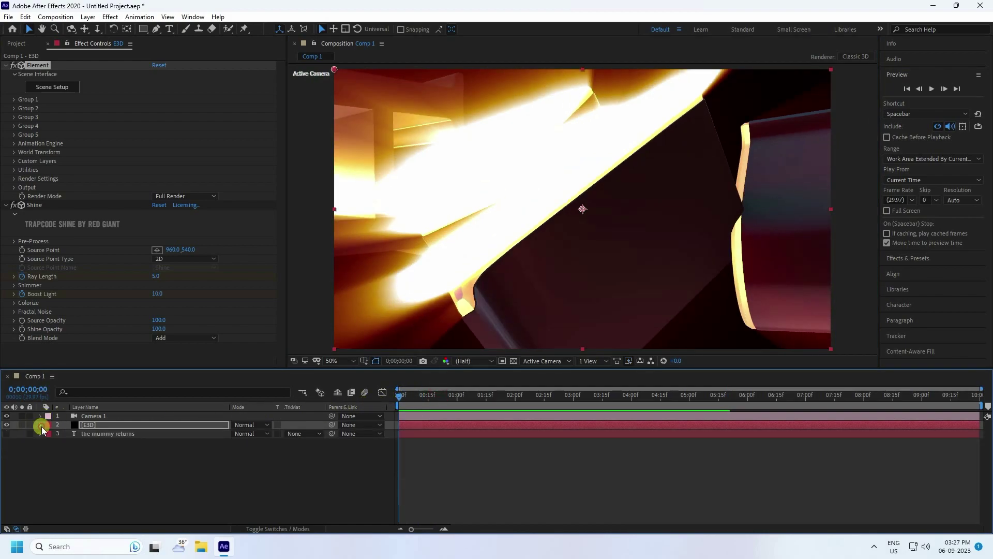
click(19, 44)
- Import the Particles 6 footage from the Assets folder
right_click(46, 187)
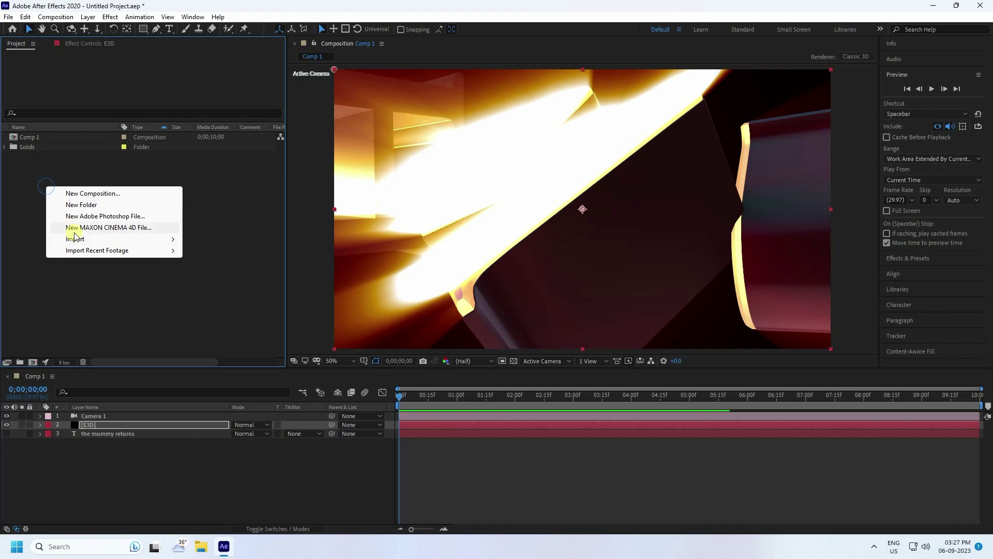
mouse_move(76, 240)
click(214, 240)
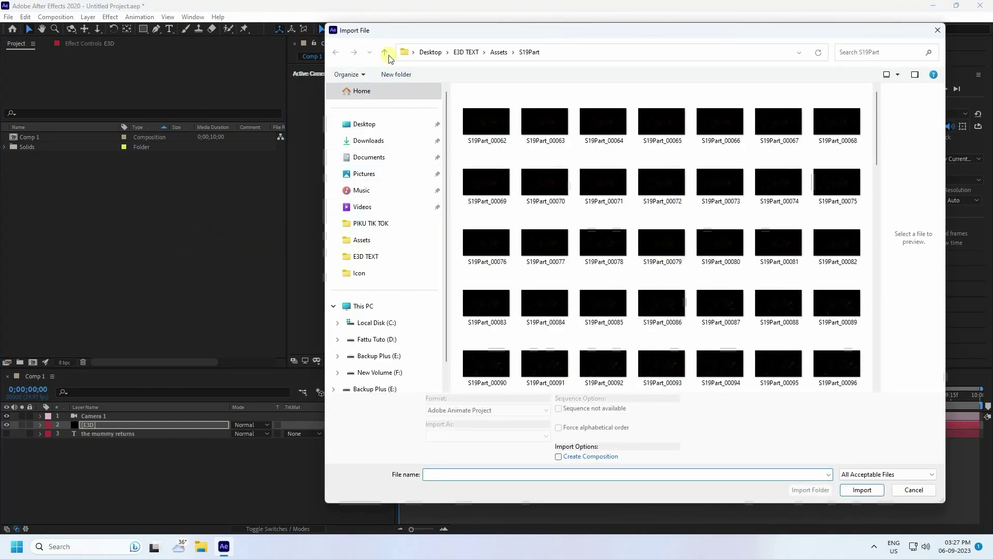
click(385, 53)
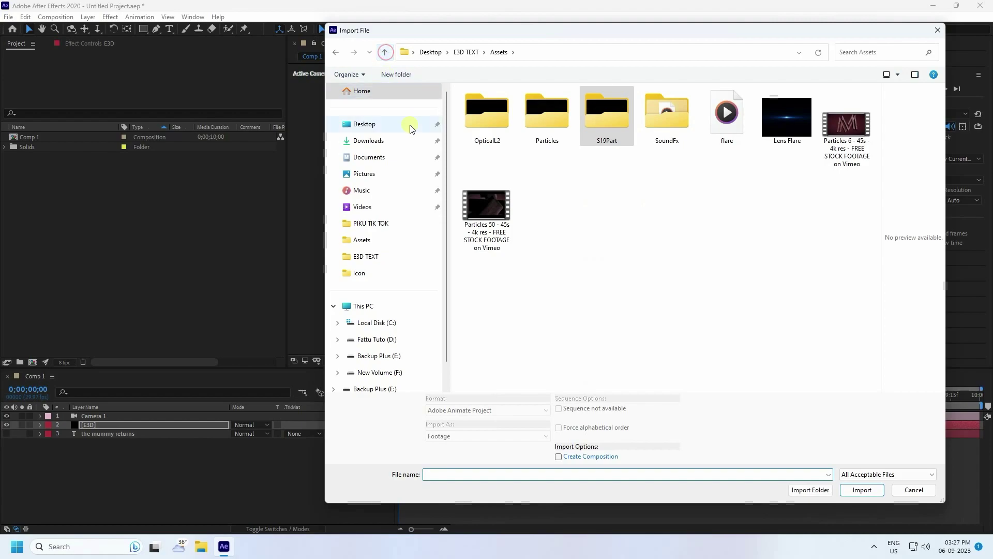
click(854, 141)
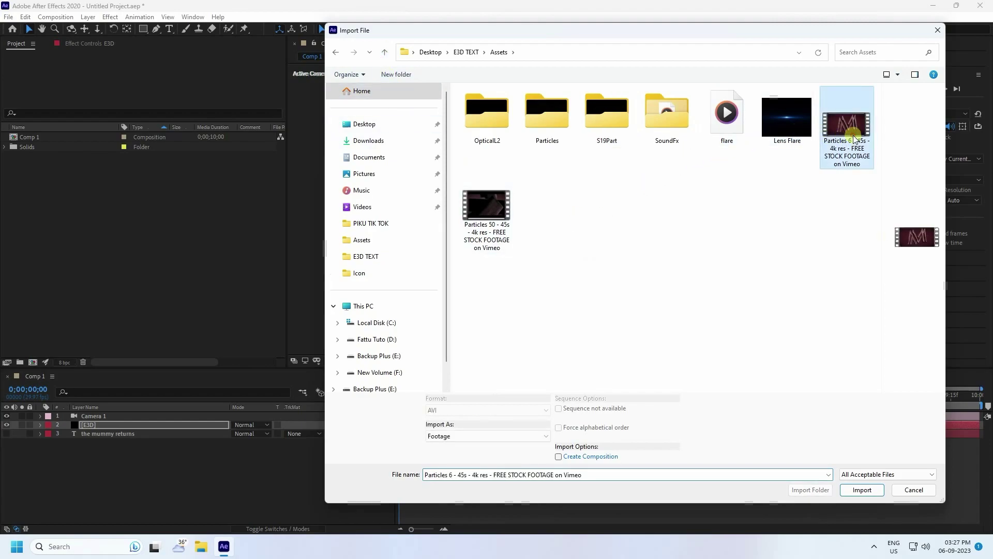
click(849, 490)
- Add Particles 6 to Comp 1 as a layer with Add blending
click(47, 146)
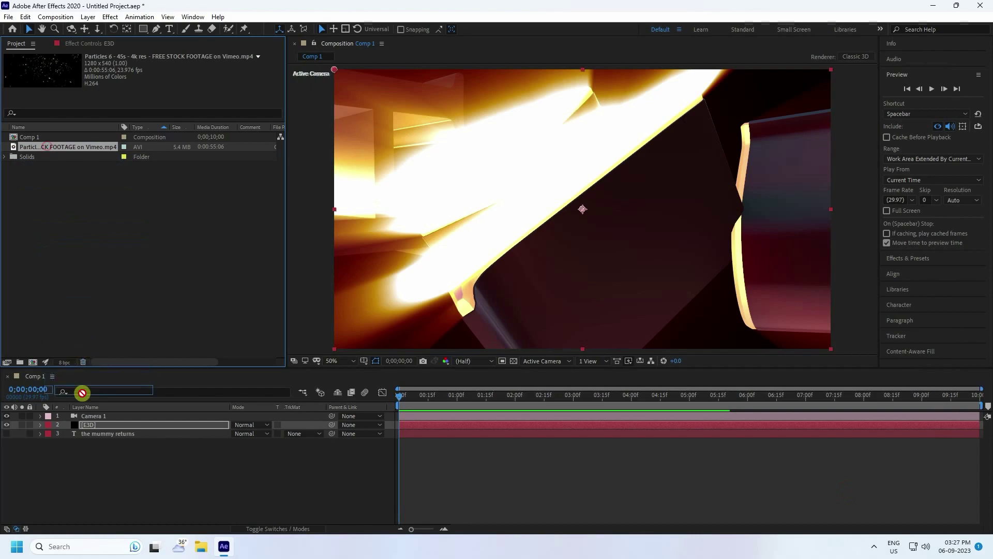
drag(87, 465, 86, 463)
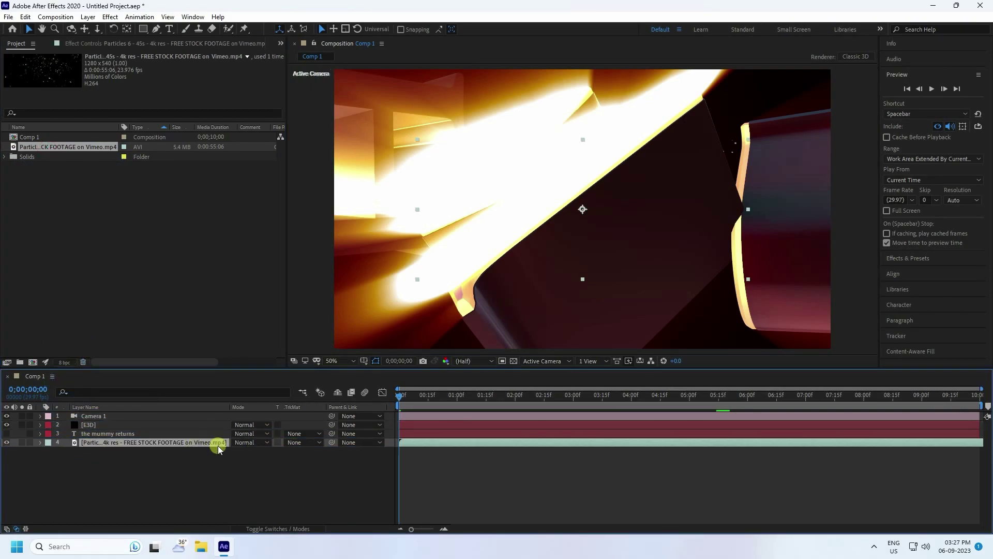
click(252, 442)
click(283, 184)
right_click(75, 216)
click(111, 221)
click(480, 347)
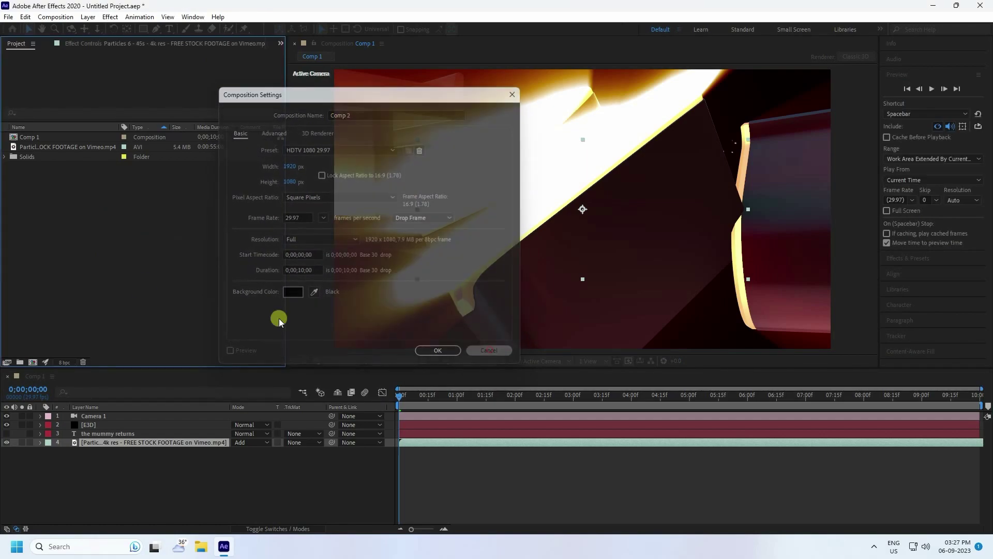
- Import the Lens Flare clip into the project
right_click(80, 234)
mouse_move(111, 290)
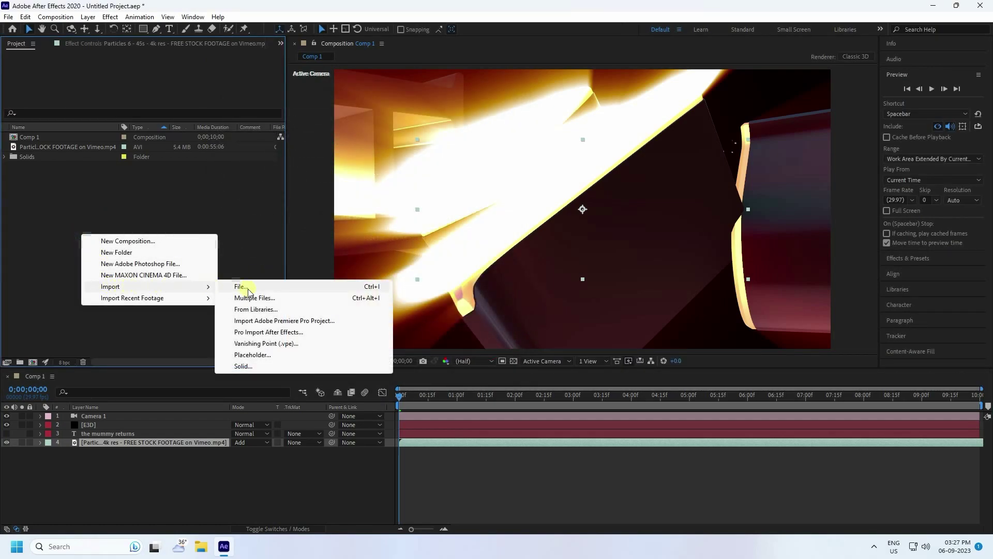
click(247, 286)
click(771, 130)
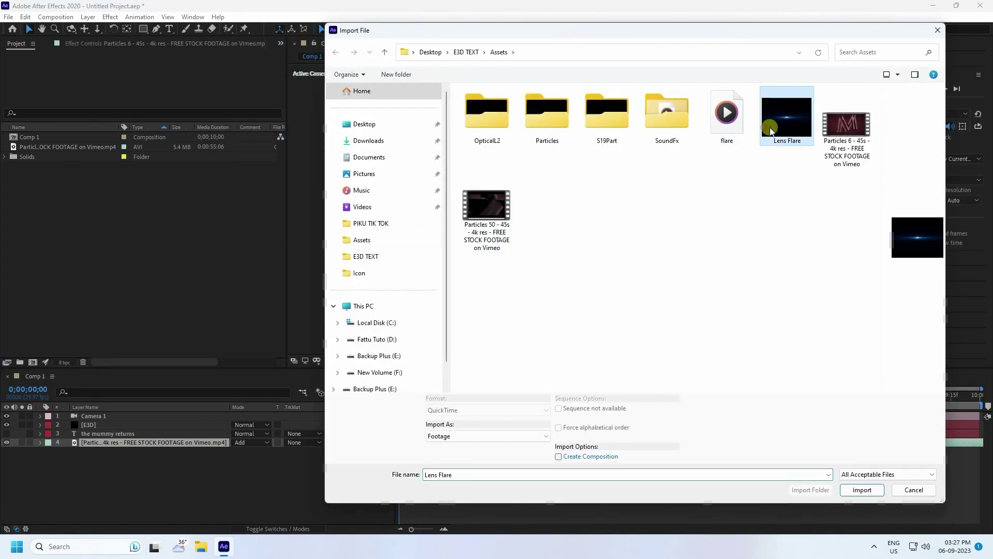
click(862, 490)
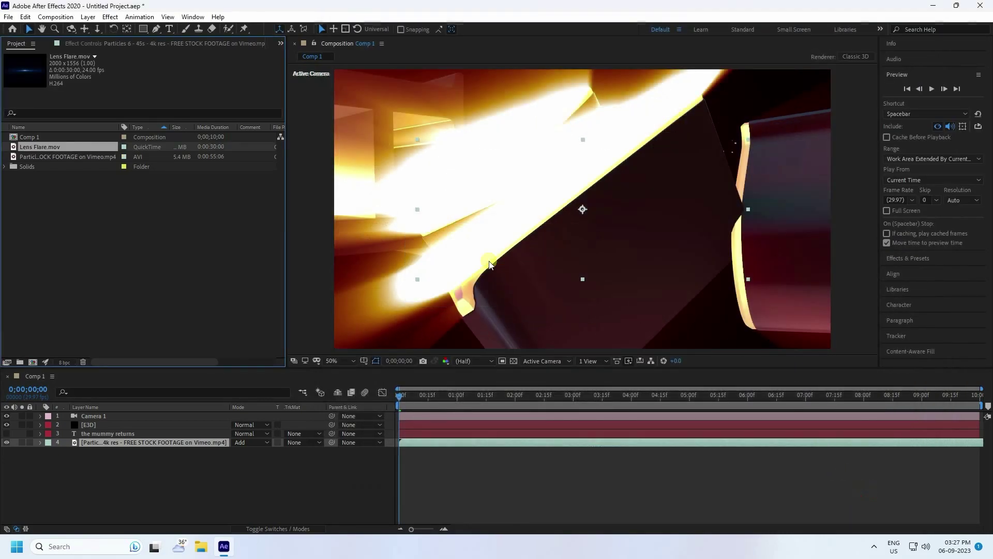
- Place Lens Flare above the particles layer and set it to Add blending
drag(151, 436, 151, 437)
key(space)
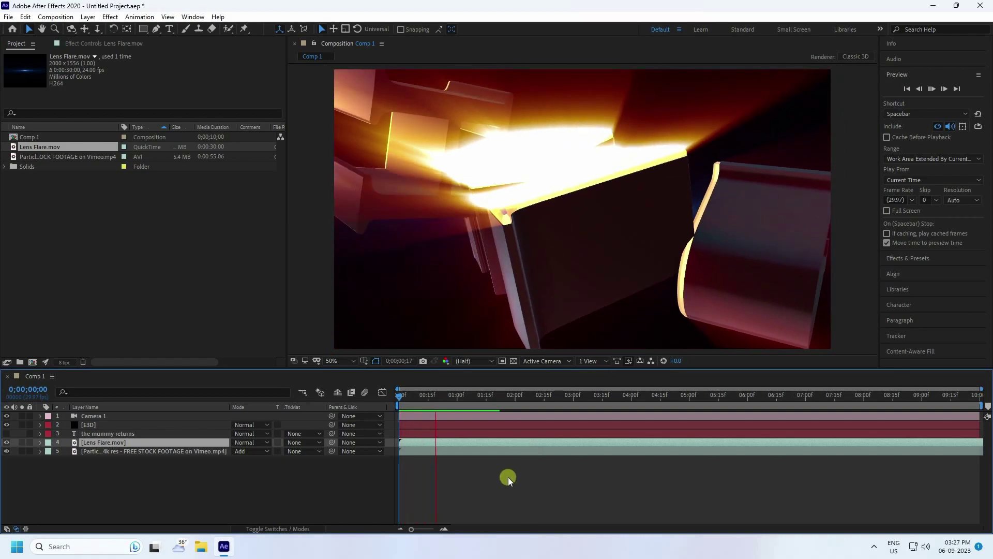
key(space)
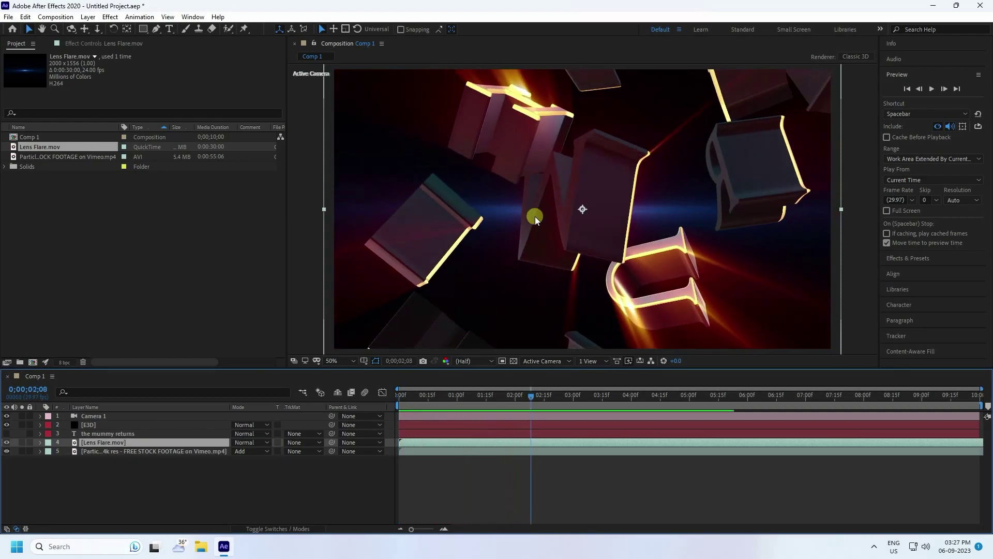
click(254, 443)
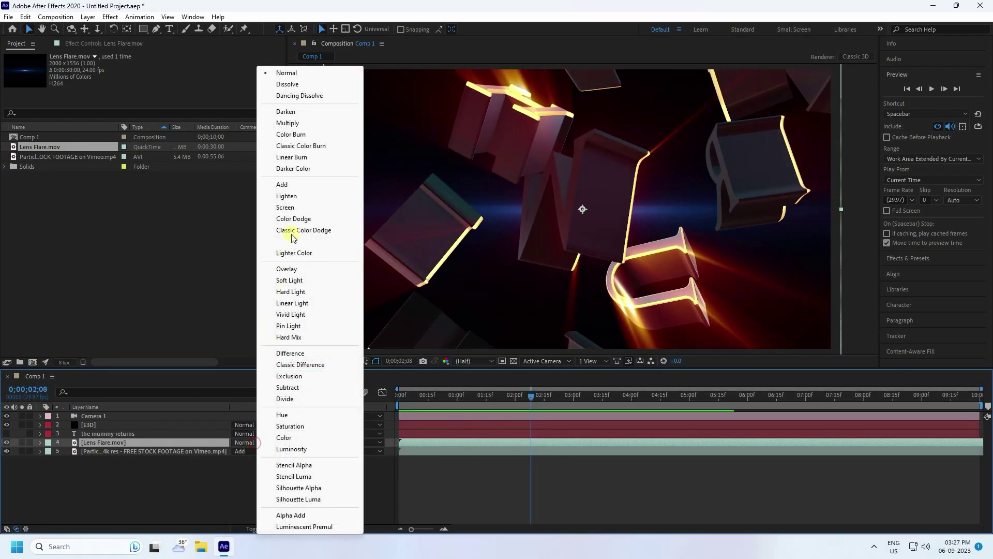
click(288, 188)
- Import the S19Part JPEG image sequence
right_click(64, 216)
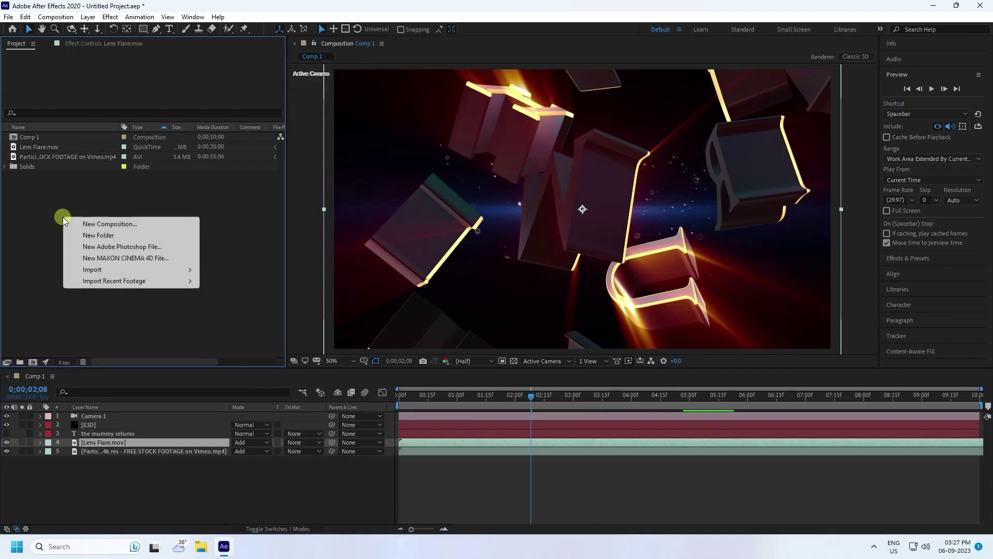
mouse_move(87, 272)
click(220, 269)
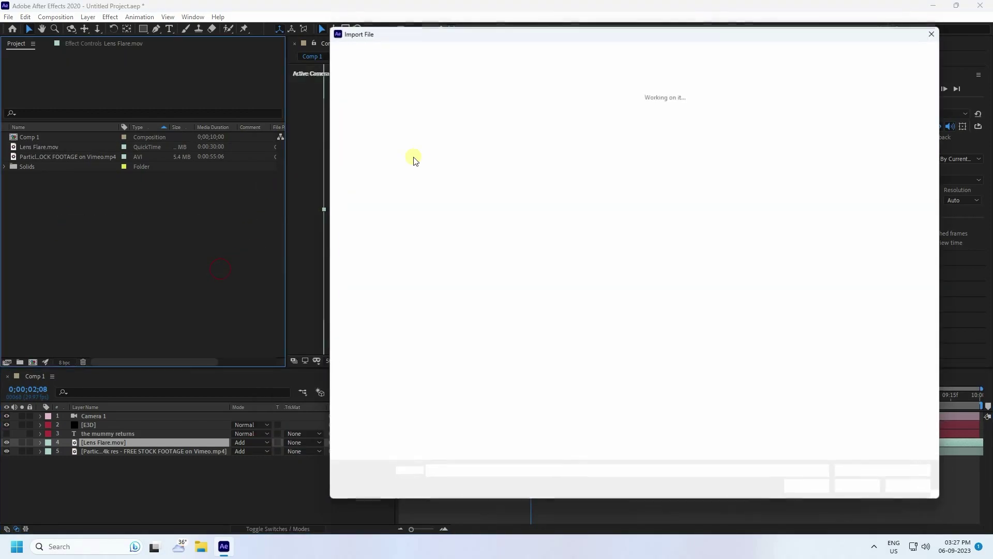
double_click(612, 123)
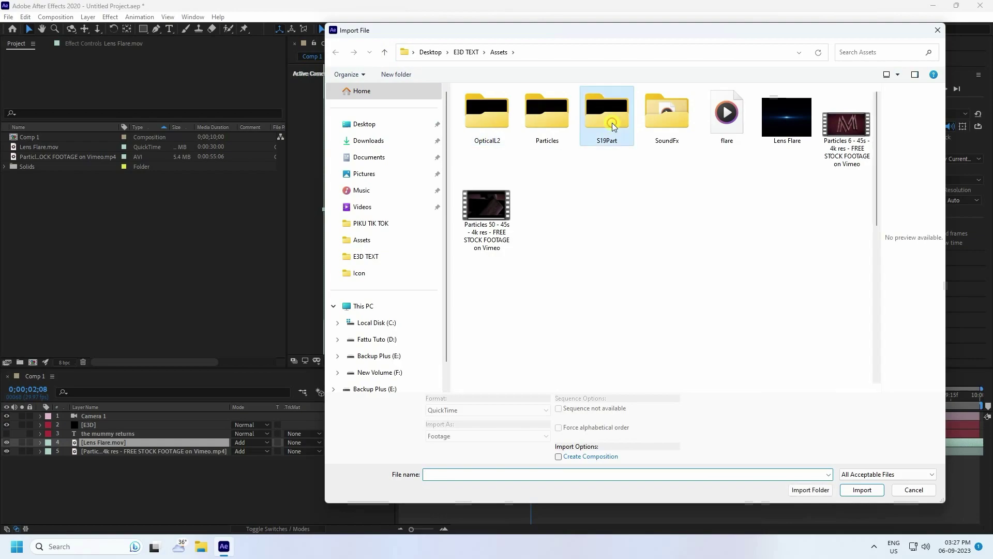
click(862, 490)
- Place S19Part above Lens Flare with Add blending and preview from the start
drag(45, 164, 80, 383)
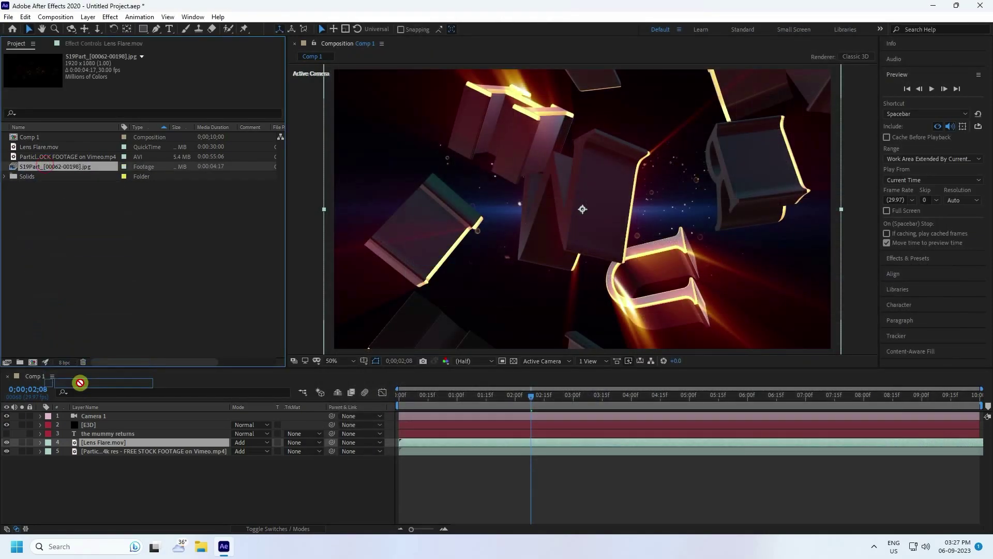
drag(101, 433, 100, 437)
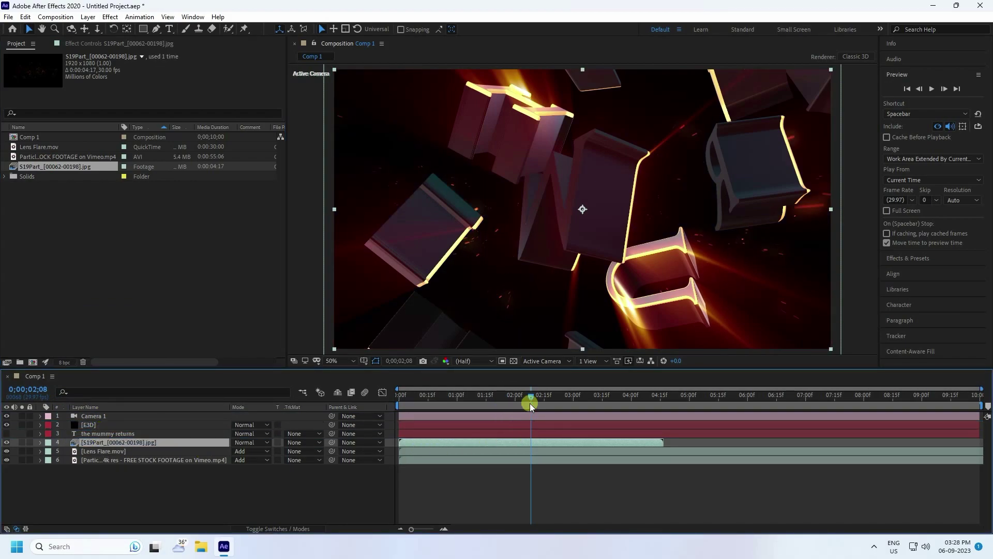
key(Home)
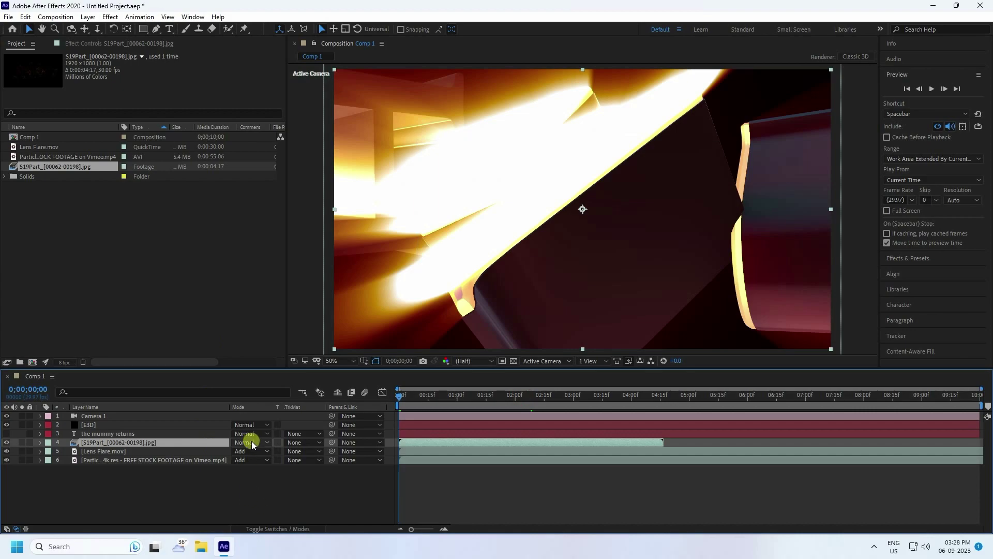
click(252, 442)
click(286, 185)
key(space)
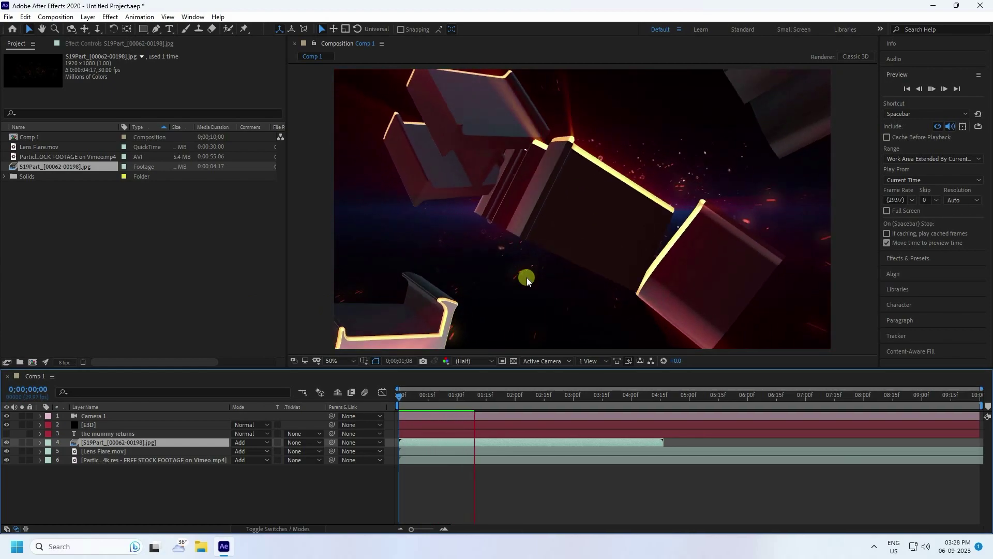
- Import the OpticalL2 image sequence from the Assets folder
right_click(126, 235)
mouse_move(158, 289)
click(301, 291)
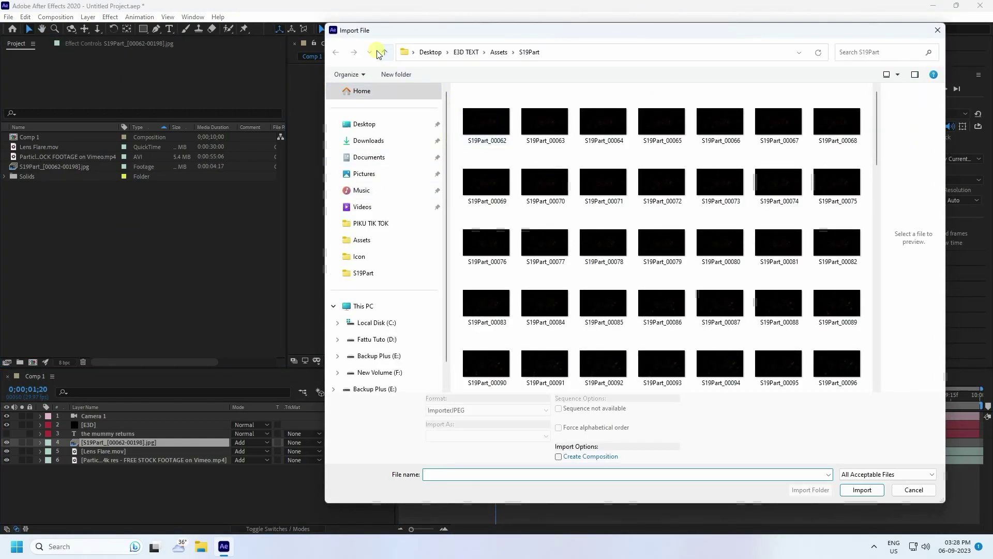
click(383, 53)
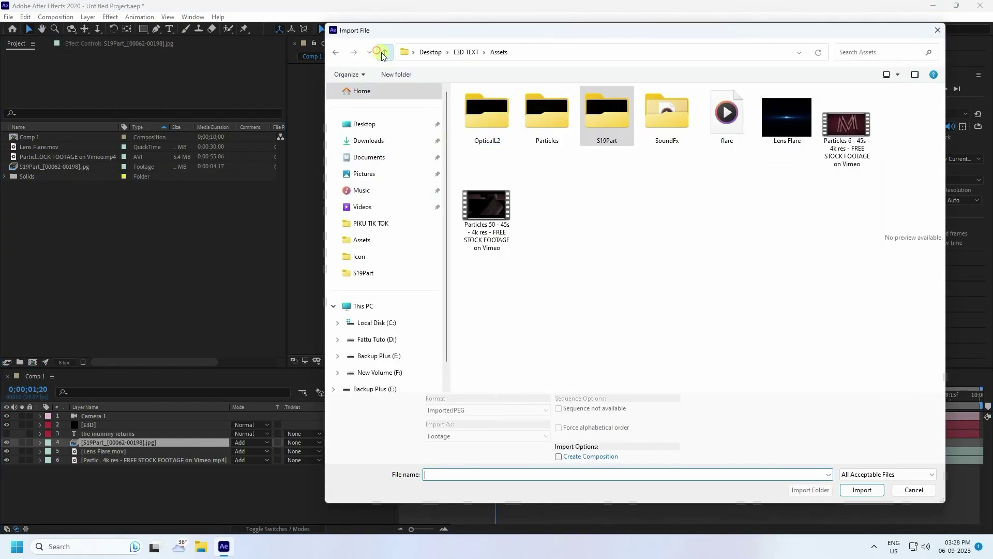
double_click(470, 123)
click(478, 122)
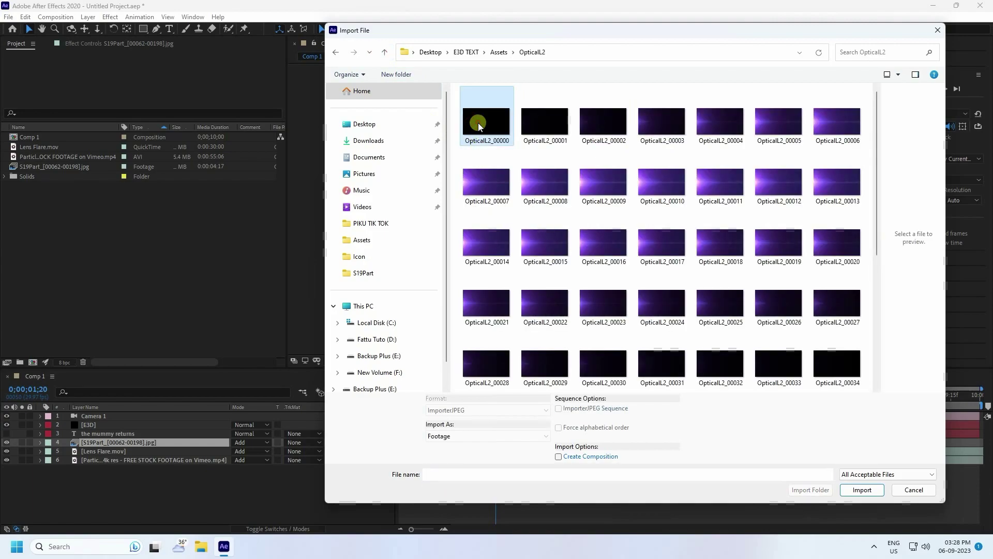
click(861, 490)
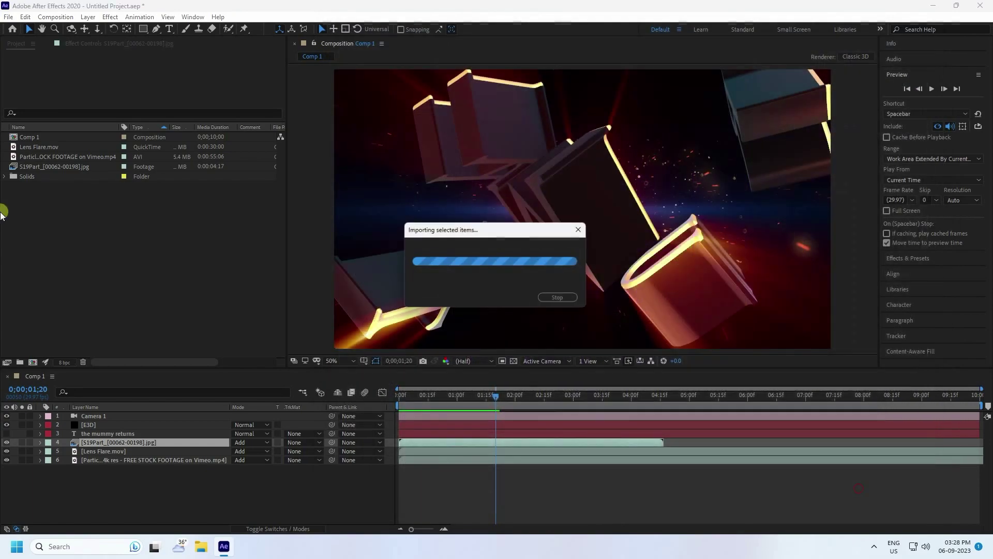
- Place OpticalL2 in Comp 1 starting near 01;15 with Add blending
drag(44, 154, 115, 434)
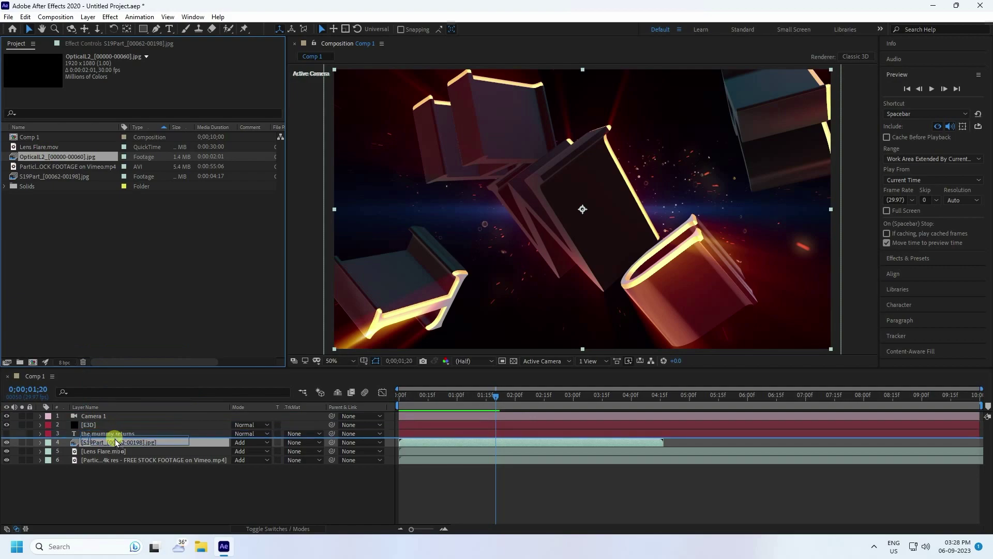
drag(496, 399, 487, 399)
drag(414, 444, 500, 442)
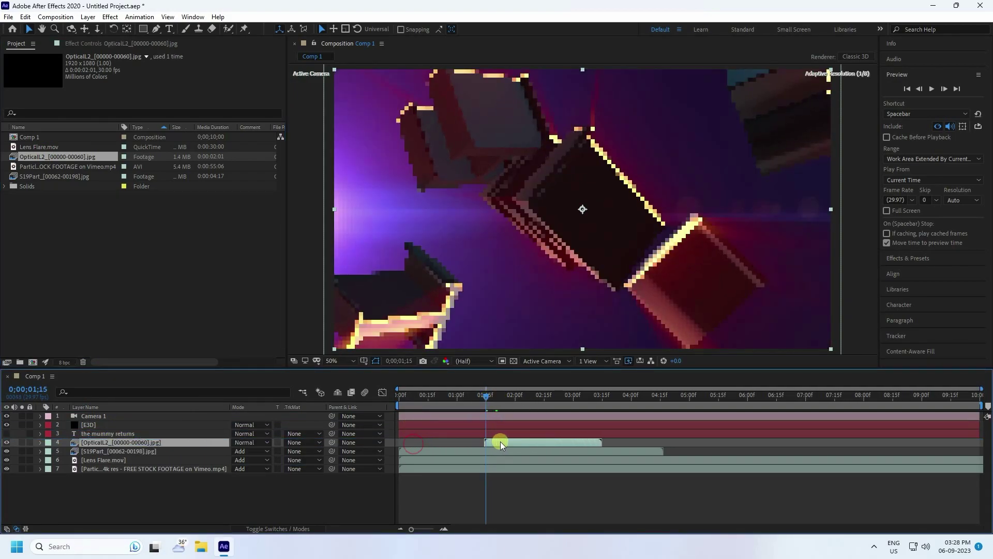
drag(487, 399, 334, 402)
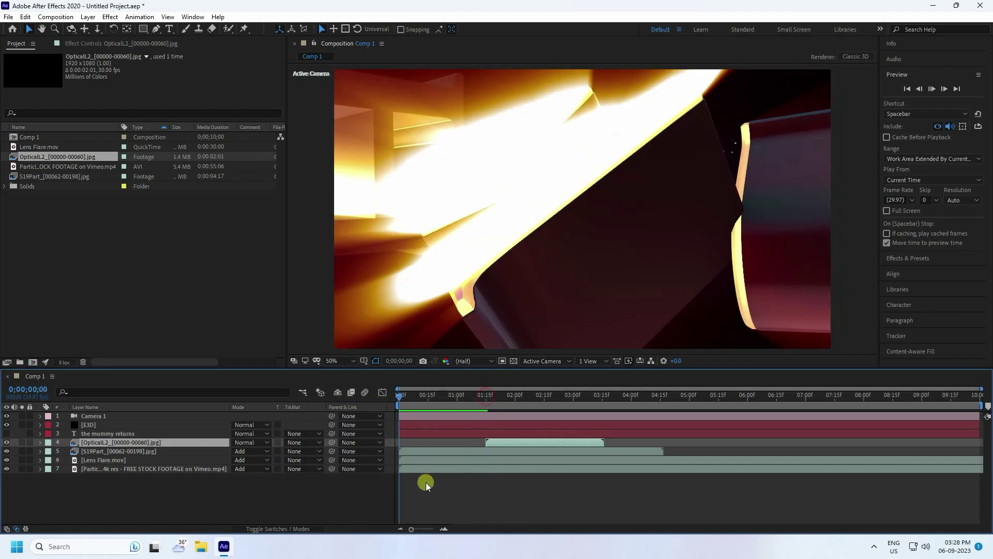
key(space)
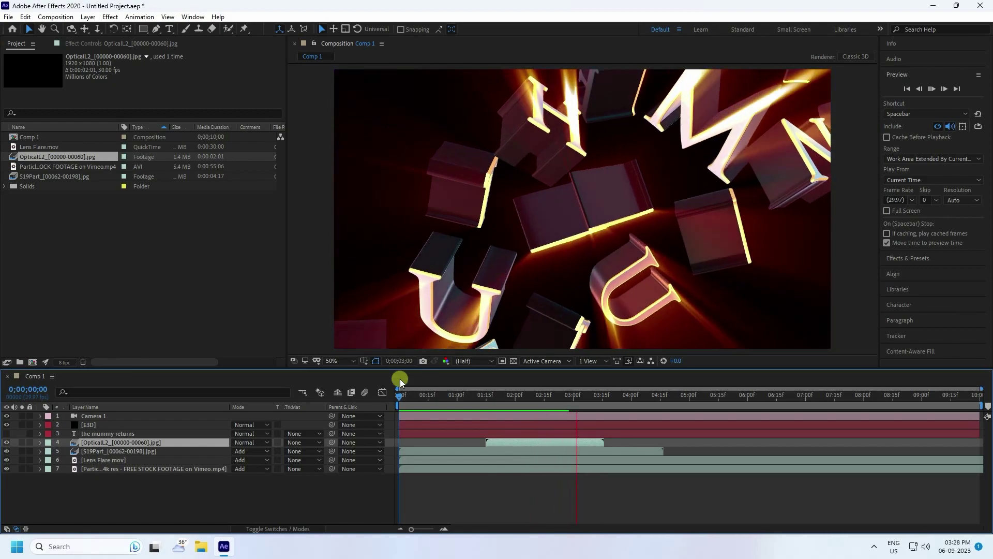
click(252, 443)
click(299, 186)
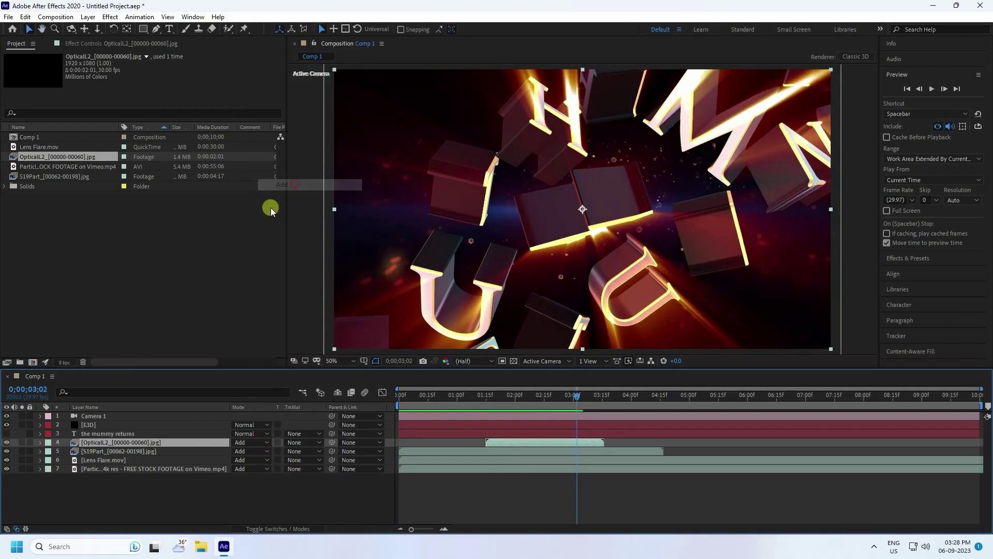
- Import the Particles Text sequence from the Assets Particles folder
right_click(120, 237)
mouse_move(148, 288)
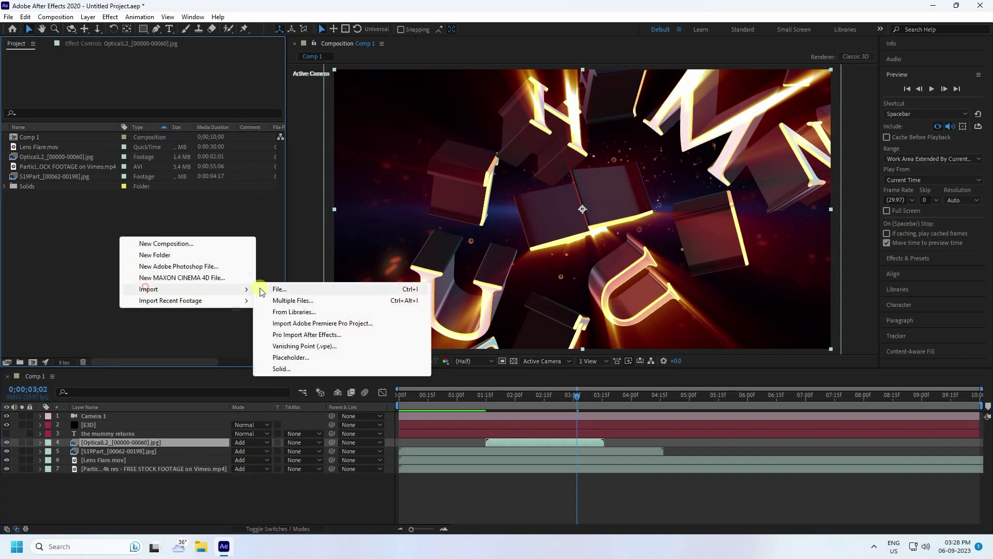
click(273, 289)
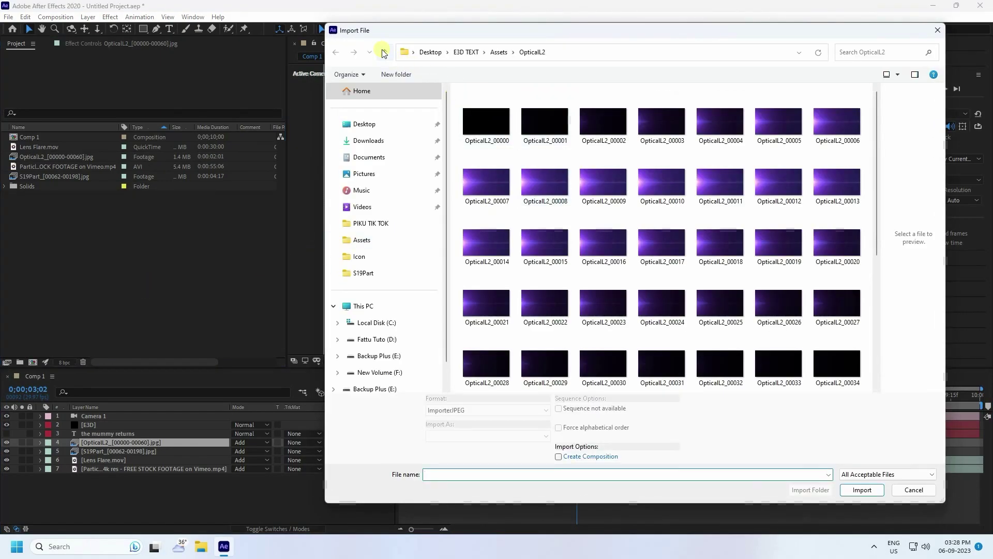
click(384, 52)
double_click(548, 129)
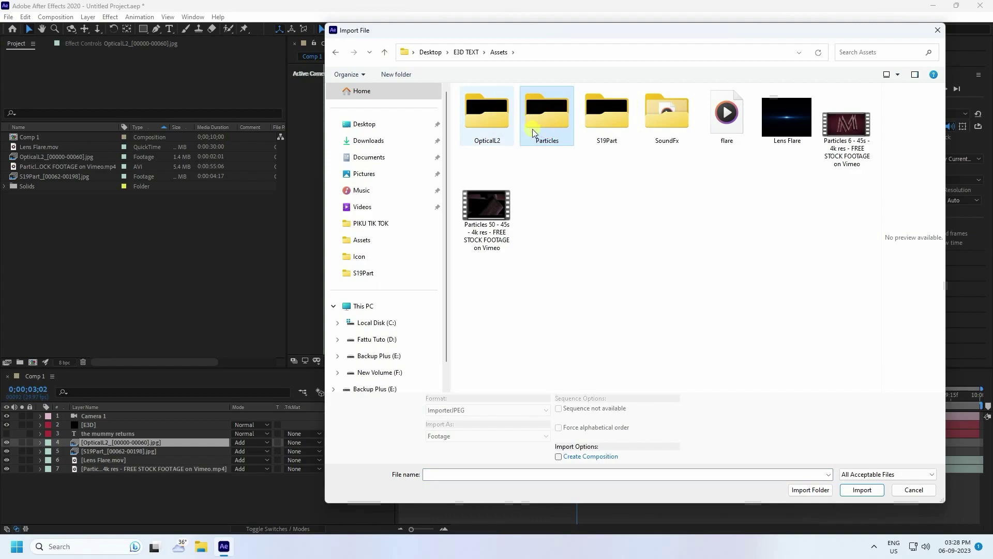
click(484, 129)
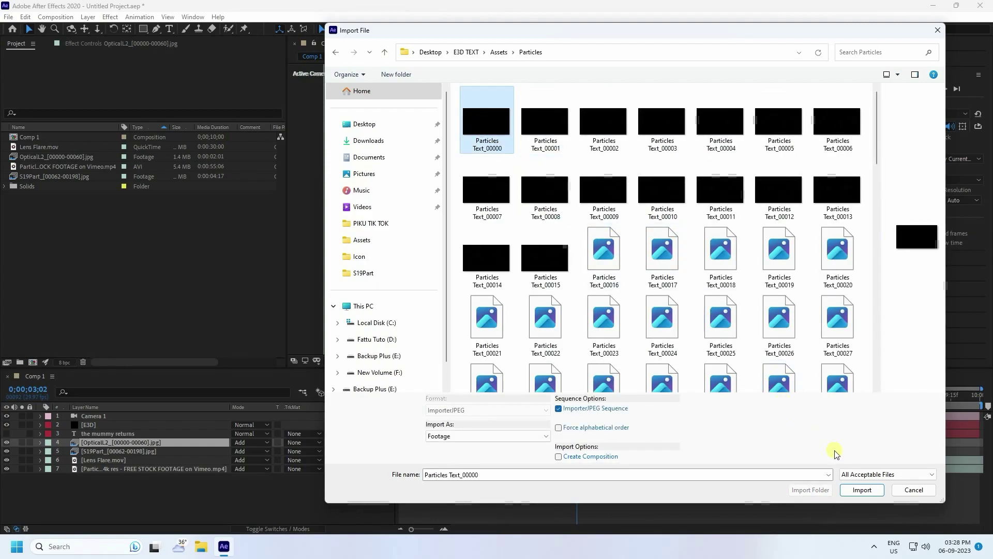
click(861, 489)
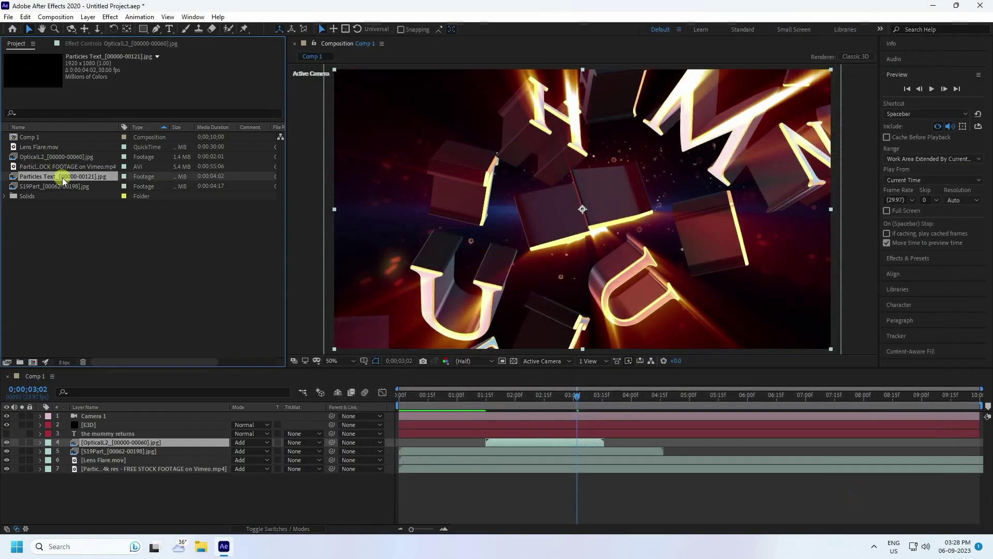
- Add Particles Text to Comp 1 with Add blending and preview from the start
drag(123, 435, 123, 440)
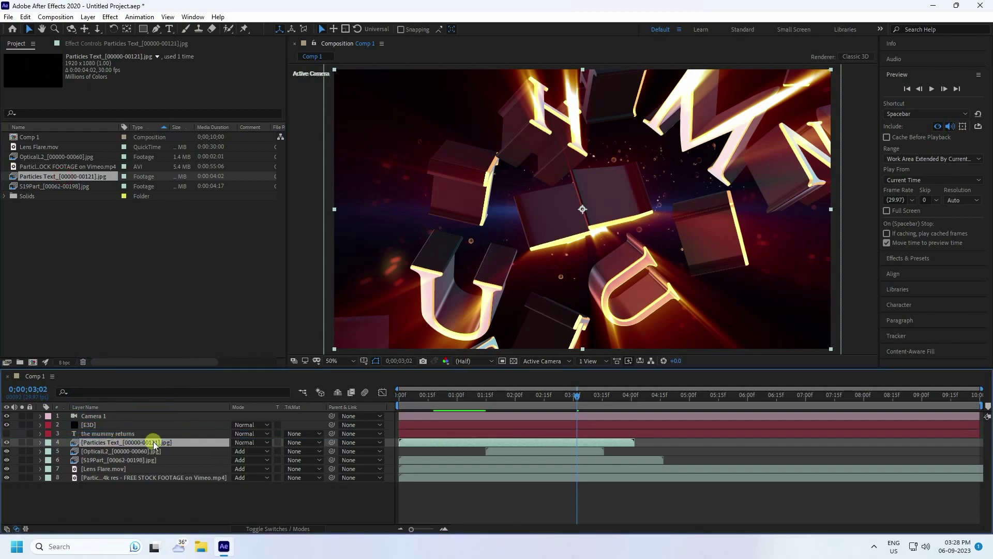
click(243, 443)
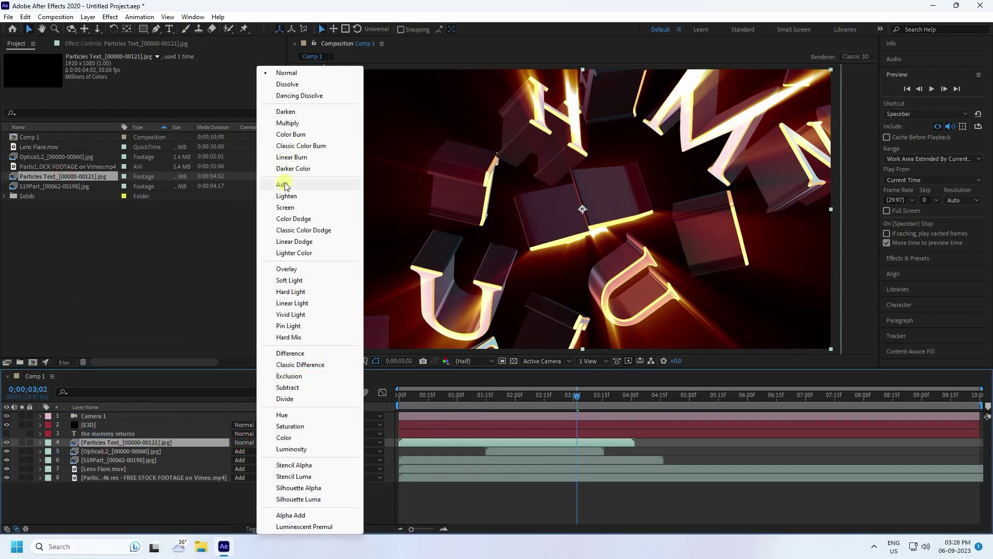
click(283, 184)
key(Home)
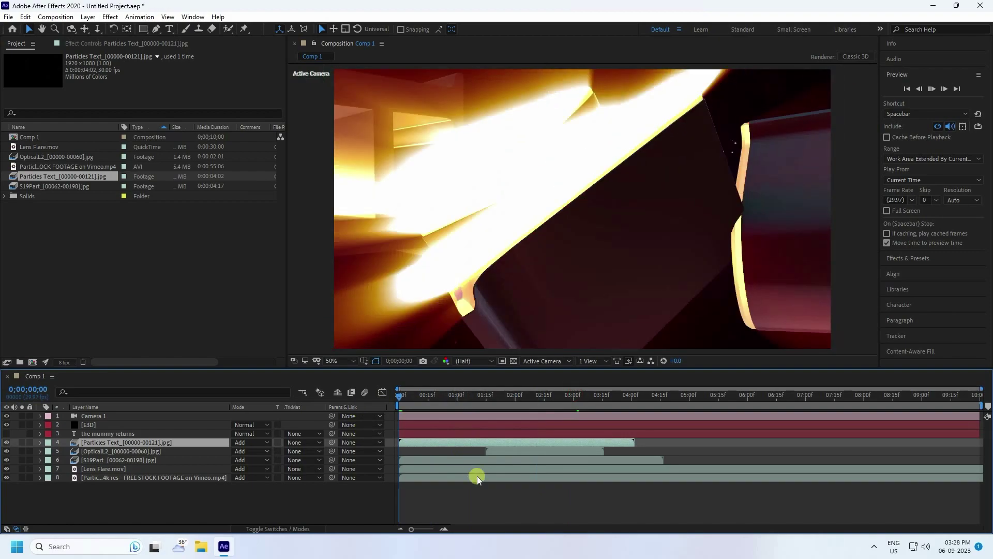
key(space)
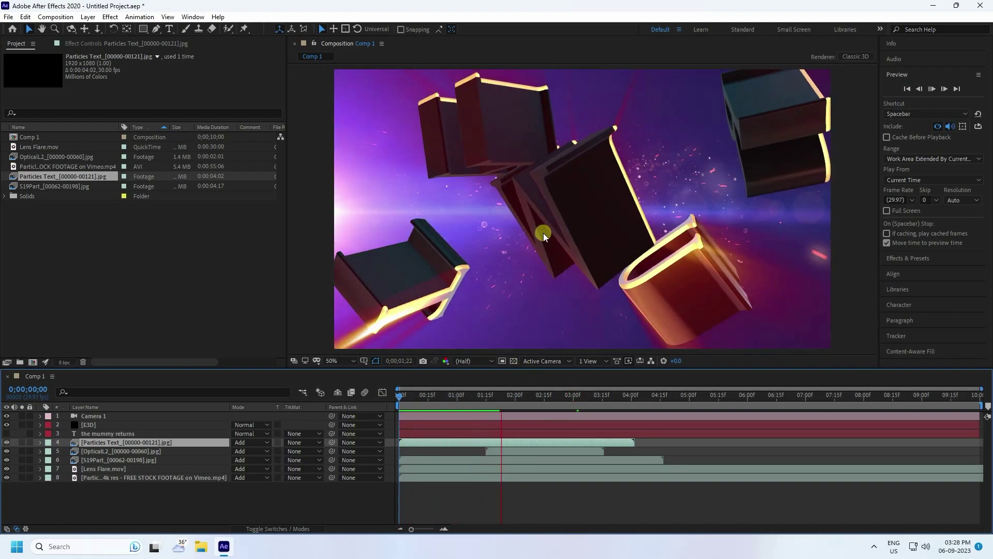
- Move the S19Part layer up to sit directly under Camera 1, above the E3D title layer
click(490, 446)
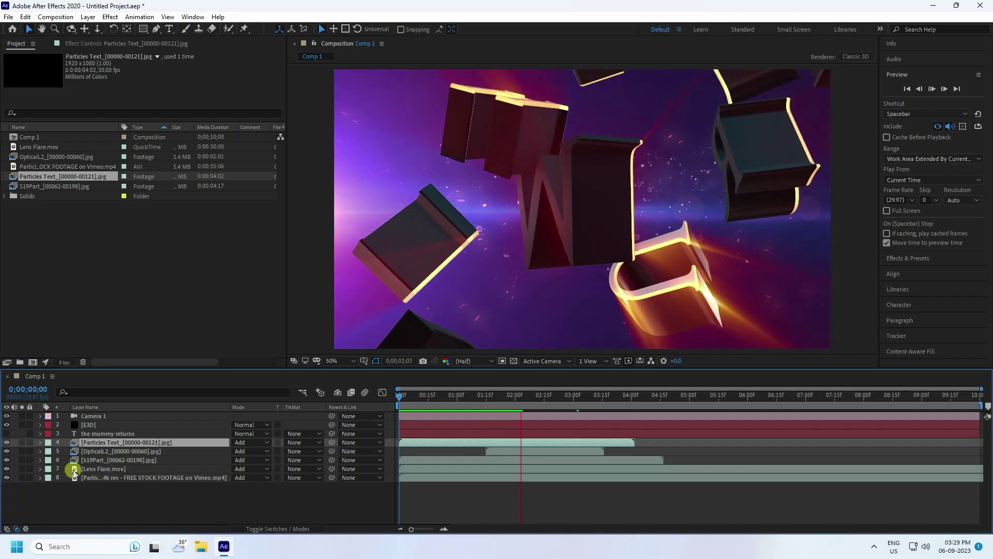
click(93, 461)
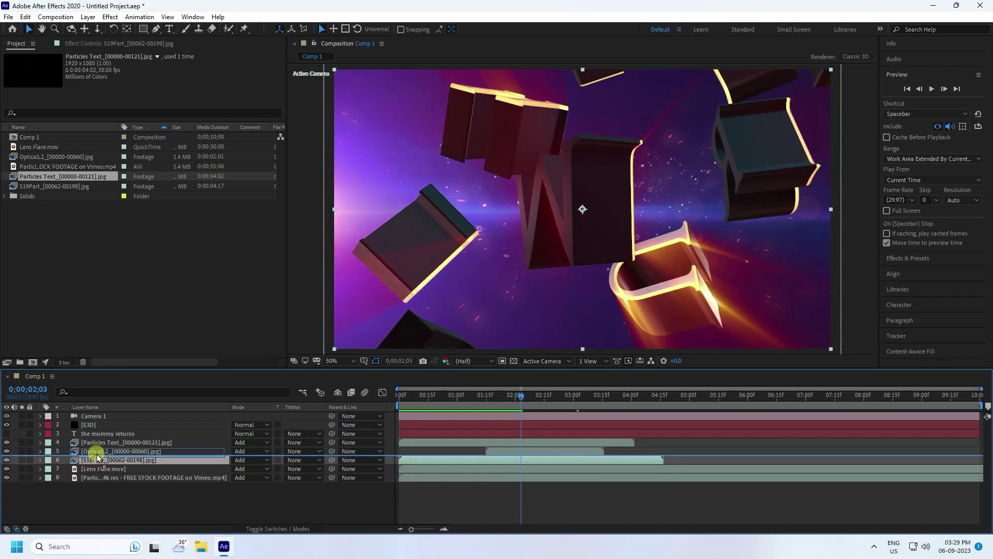
drag(97, 420, 98, 420)
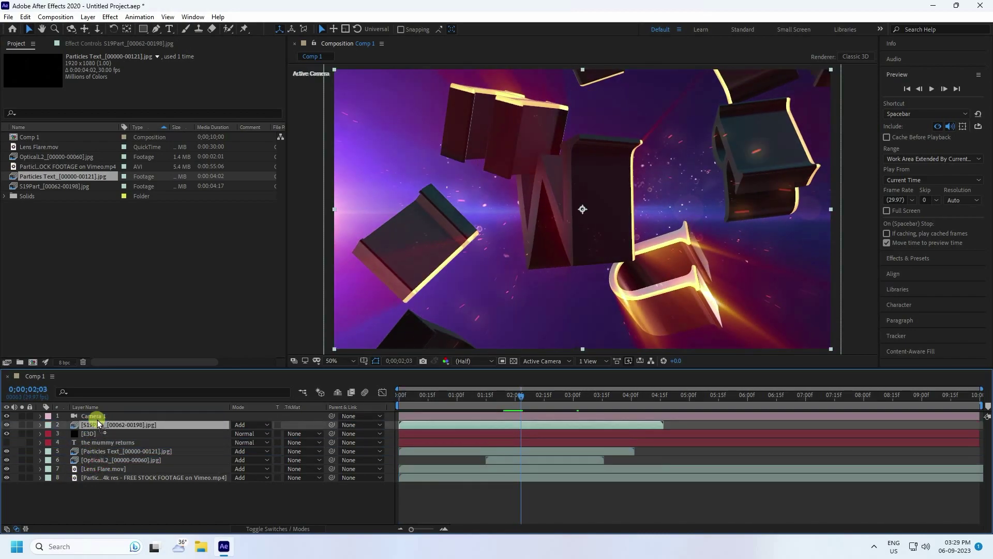
- Preview the composition from the start, stopping around 6 seconds and replaying it
key(Home)
key(space)
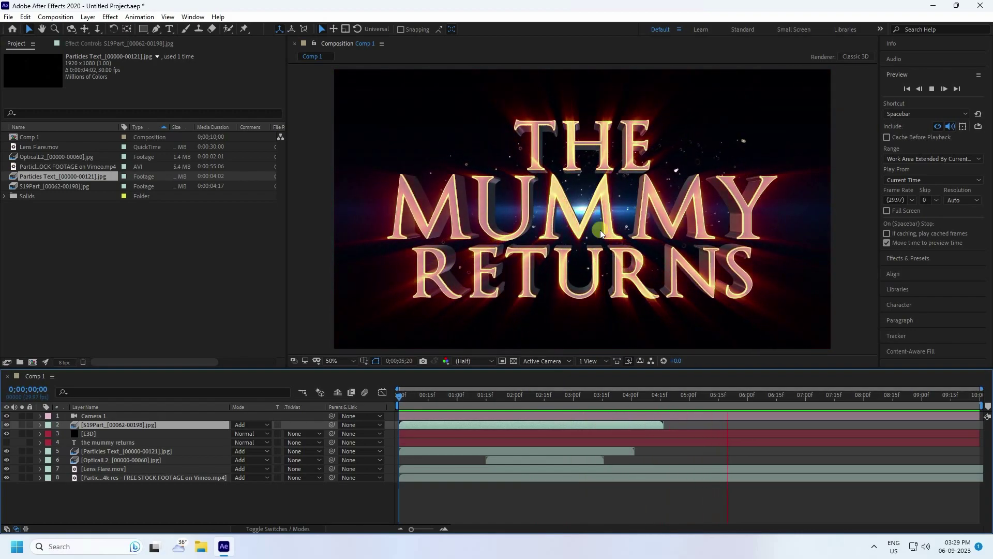
click(747, 397)
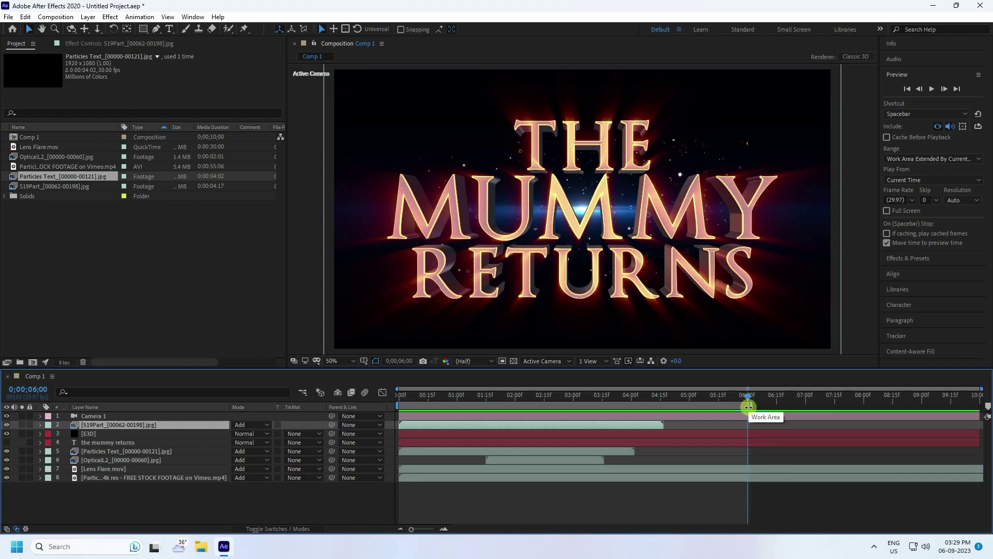
click(927, 102)
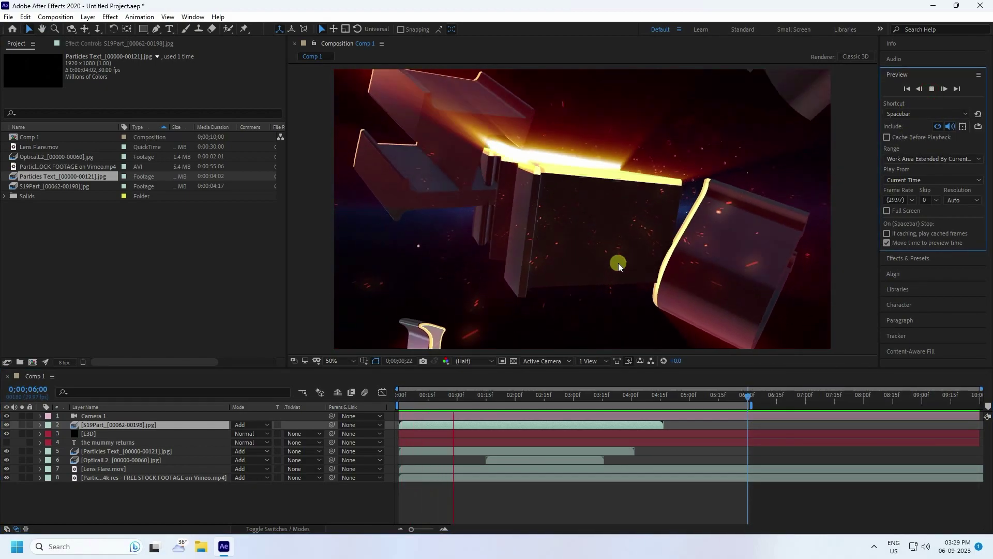